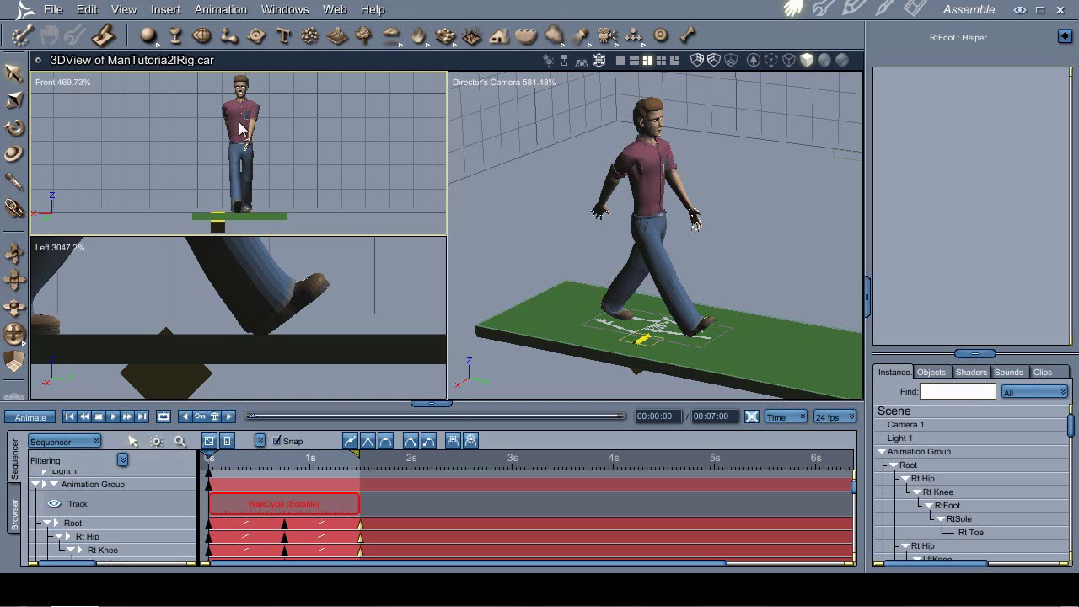
Step: At the walk cycle's end, 00:01:12, move the Feet Bone Guide back along Y to about -3.05 ft, under the rear foot
left_click(142, 416)
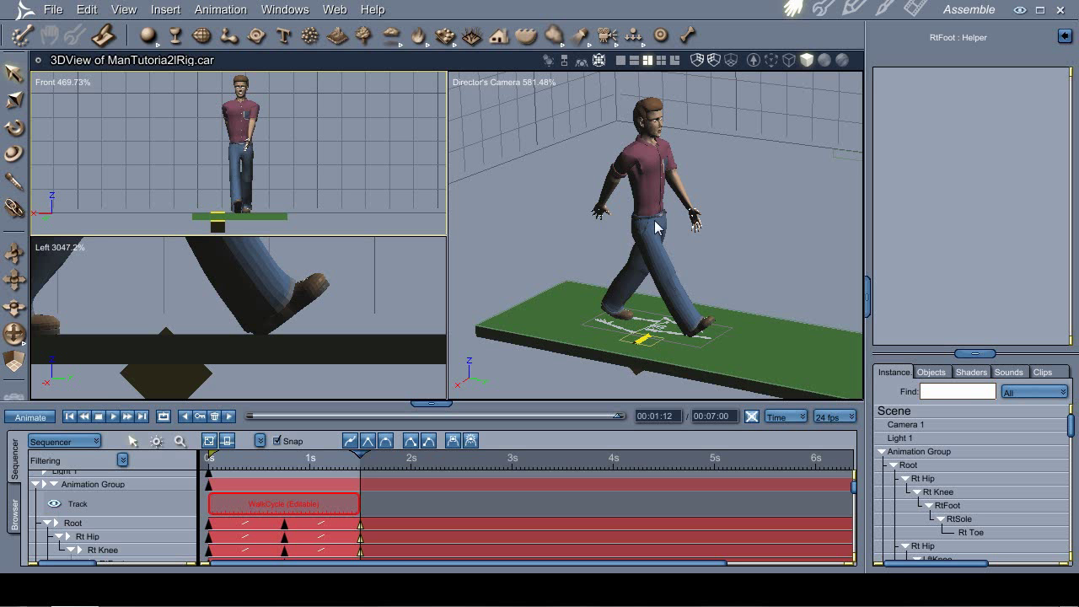
left_click_drag(706, 261, 747, 240)
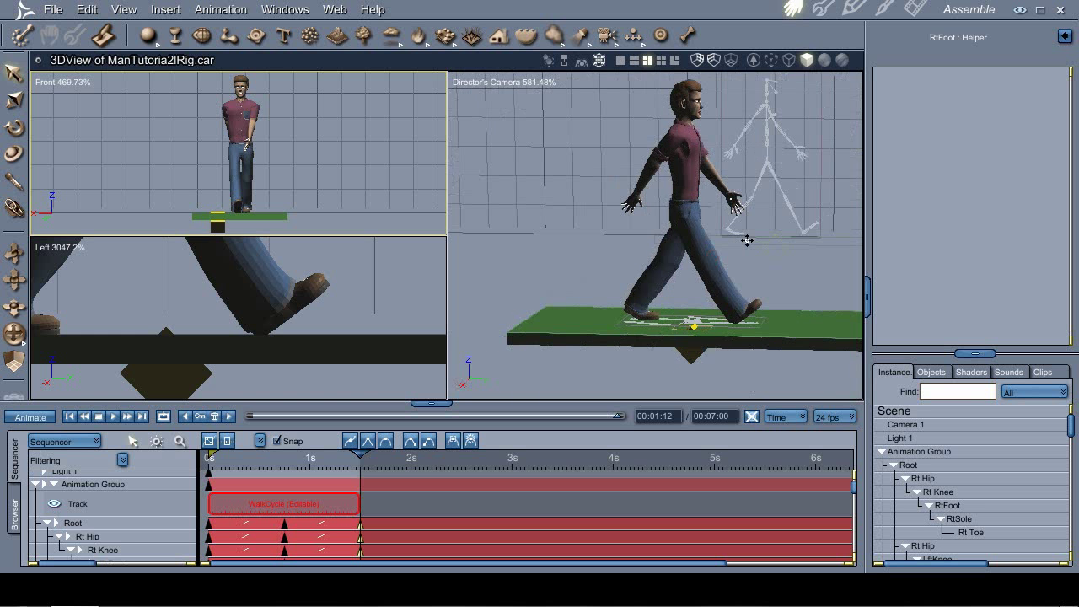
left_click_drag(806, 180, 688, 290, "ctrl")
left_click(622, 320, "ctrl+alt")
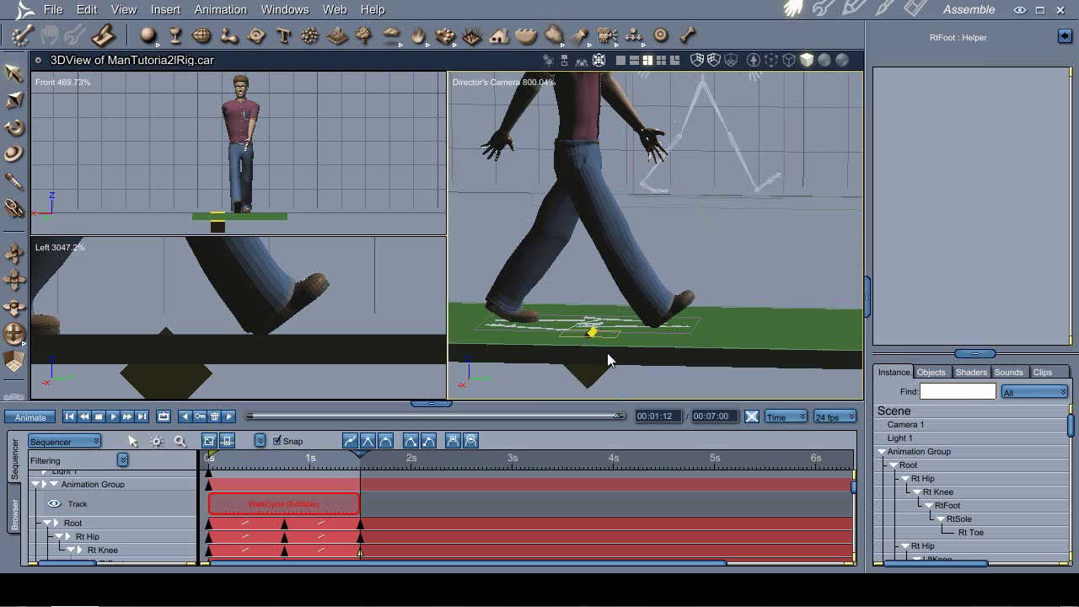
left_click(590, 377)
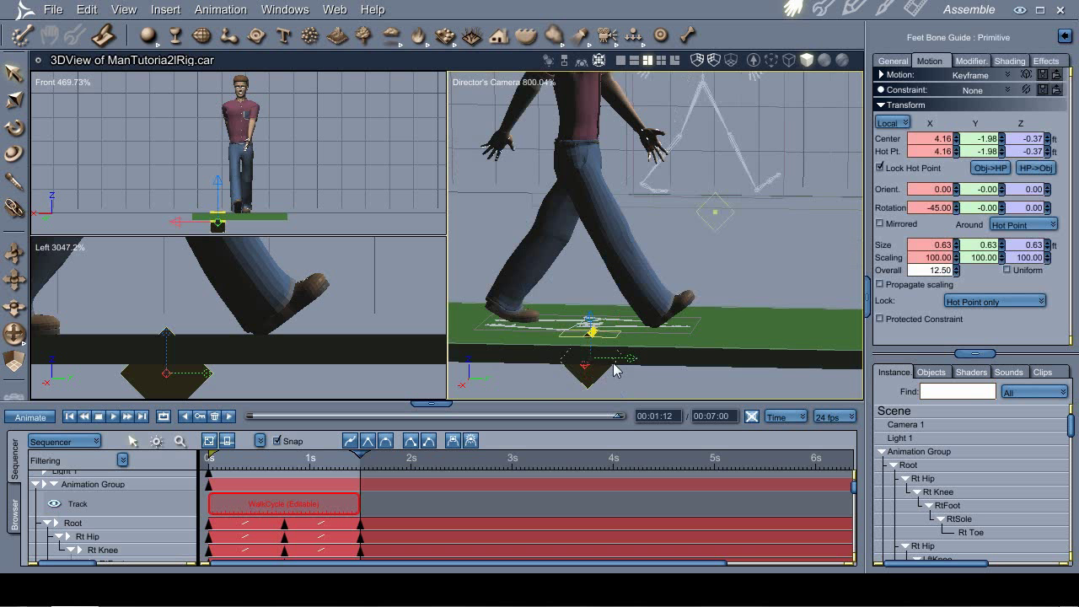
left_click_drag(633, 354, 557, 359)
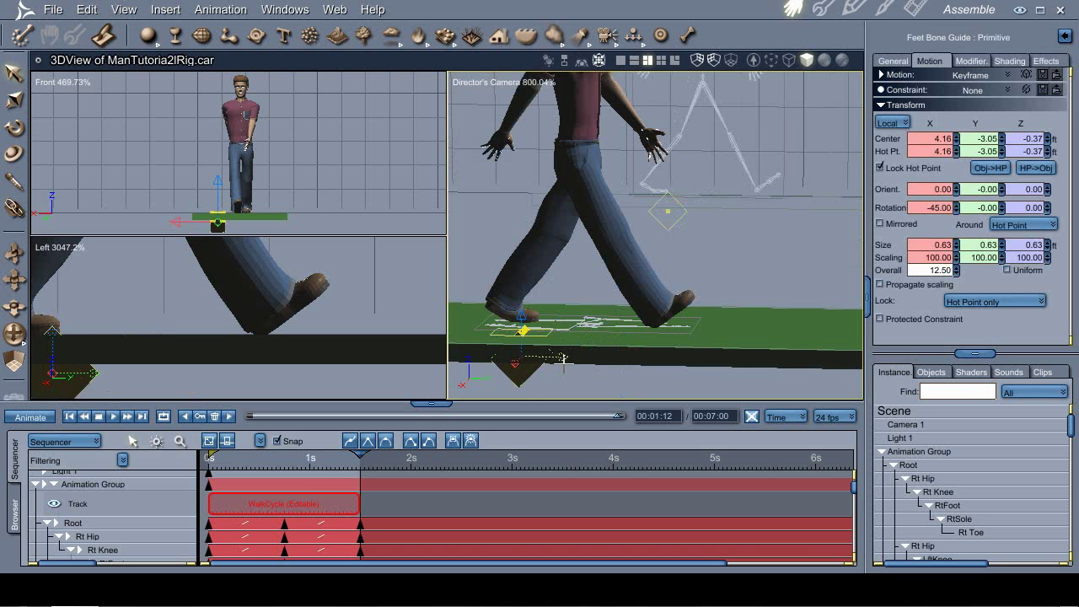
Step: Nudge the Feet Bone Guide back along Y to -3.09 ft, aligning its tip with the end of the rear toe bone
left_click_drag(695, 181, 649, 216, "ctrl")
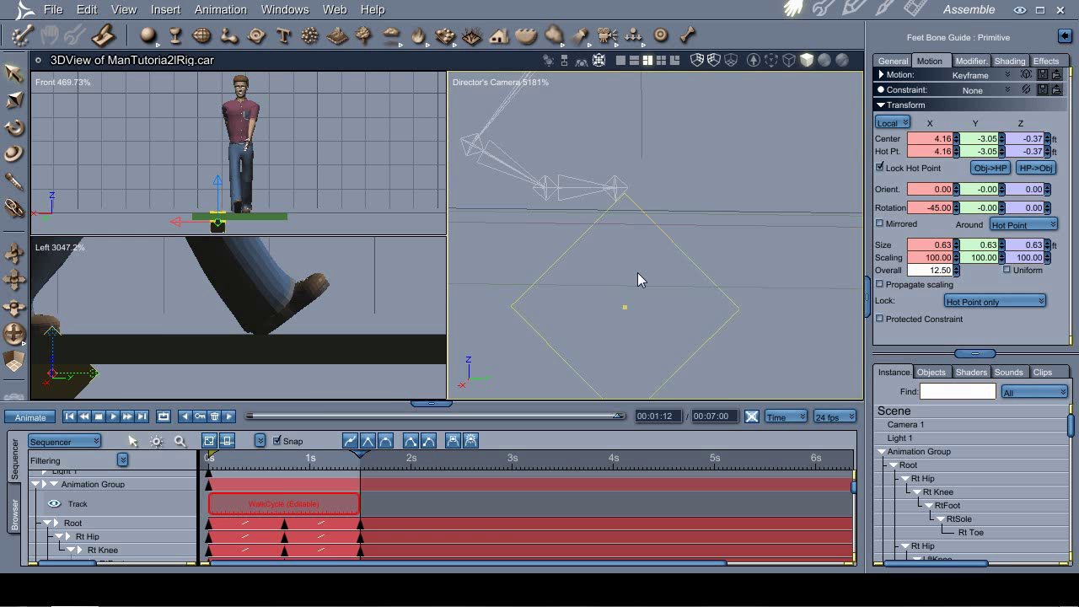
key("Left")
key("Left")
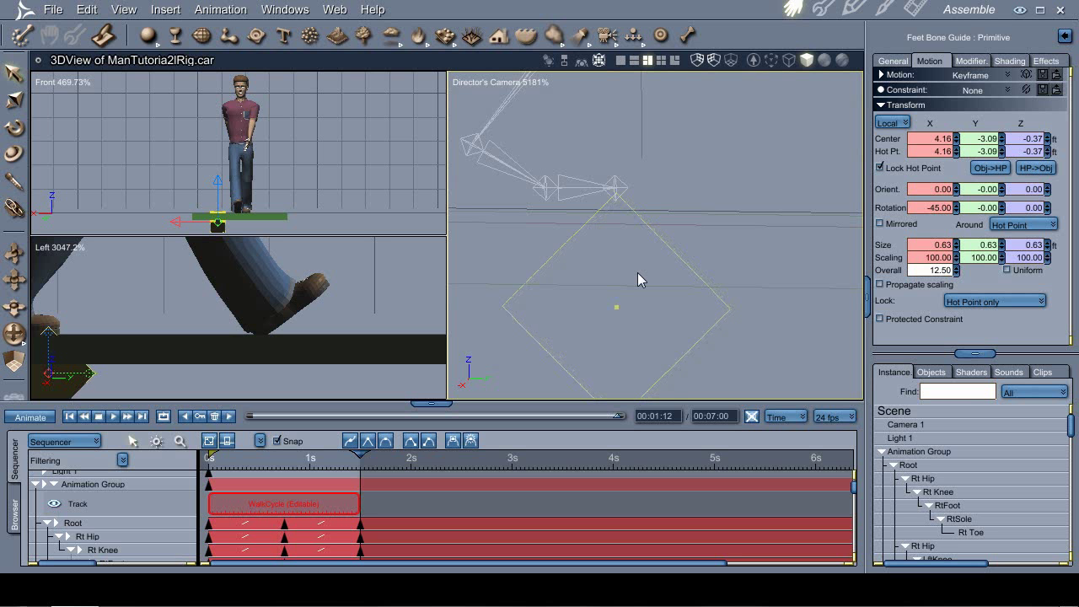
Step: Try to turn off the Animated option in the Feet Bone Guide's general properties
left_click(664, 231, "ctrl+alt")
left_click(664, 231, "ctrl+alt")
left_click(663, 231, "ctrl+alt")
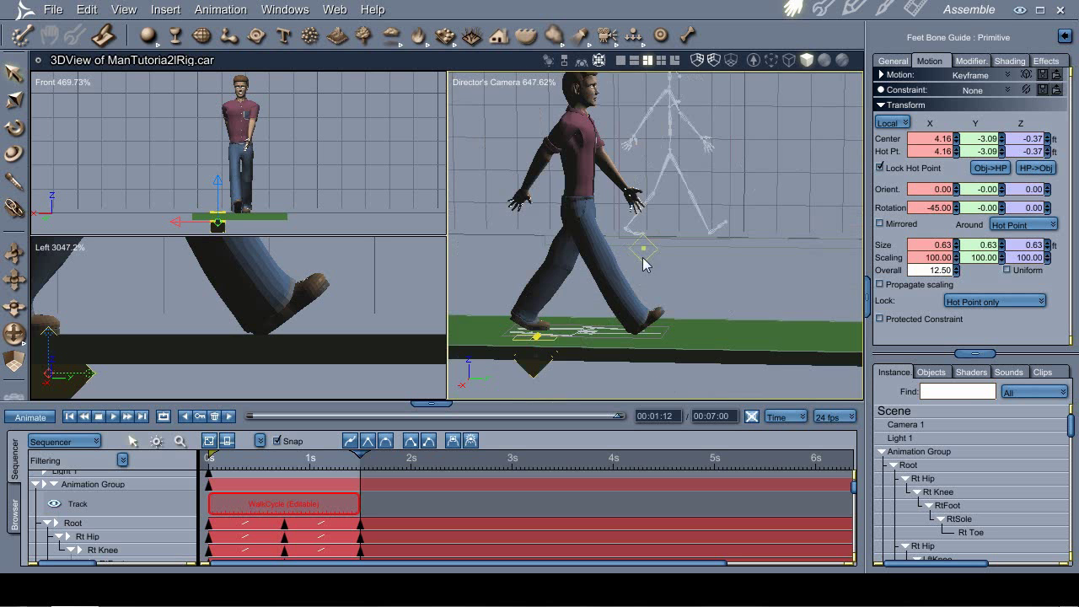
left_click(571, 381)
left_click(530, 366)
left_click(892, 61)
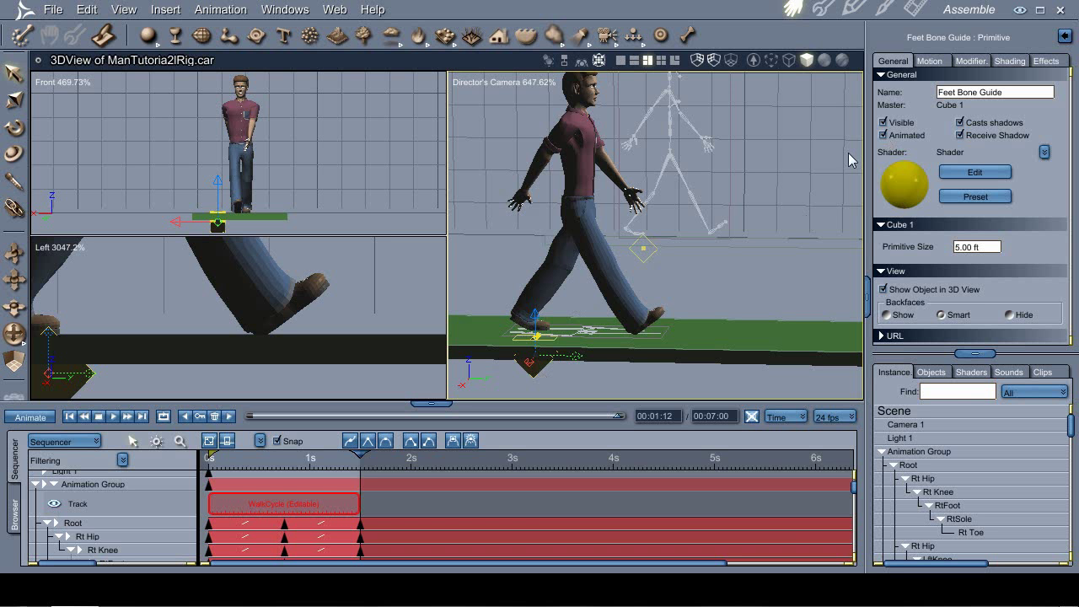
left_click(883, 135)
left_click(595, 367)
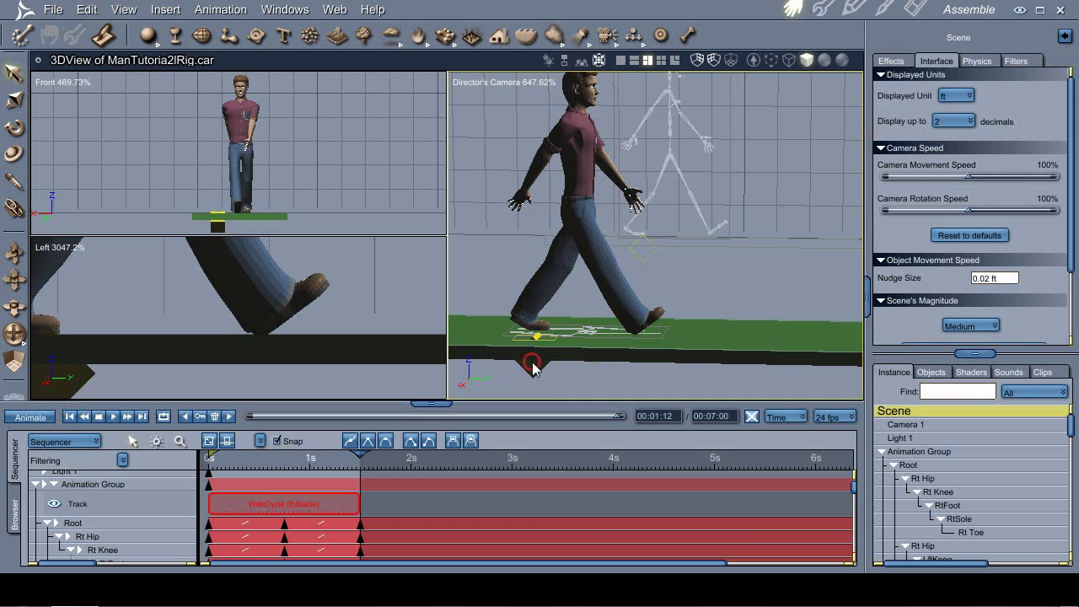
Step: Duplicate the Feet Bone Guide and move the copy forward along Y, aligning its tip with the front foot's heel joint
left_click(529, 362)
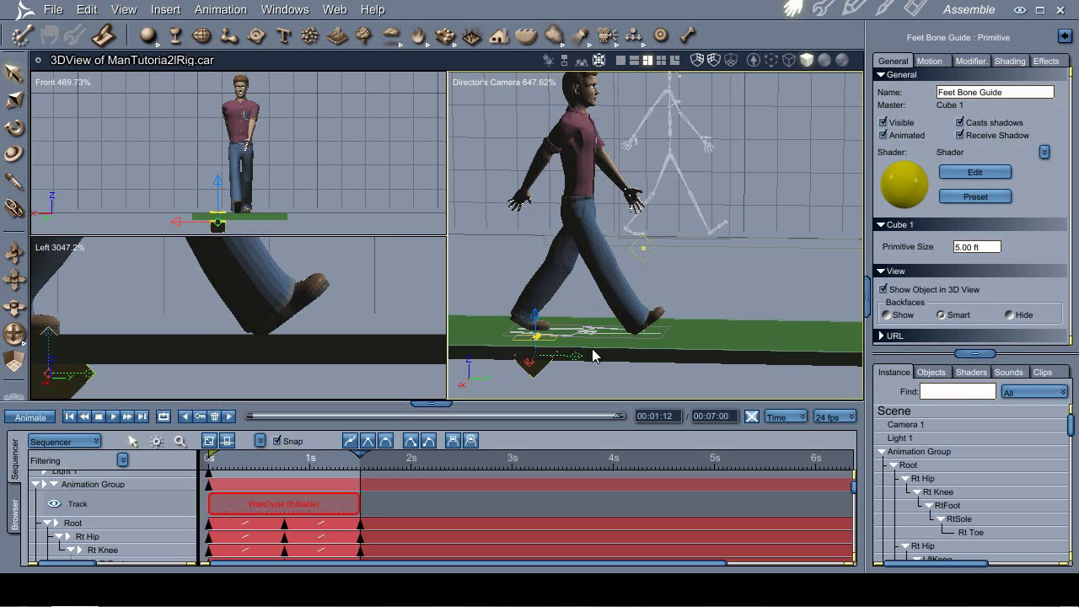
left_click_drag(578, 354, 672, 353)
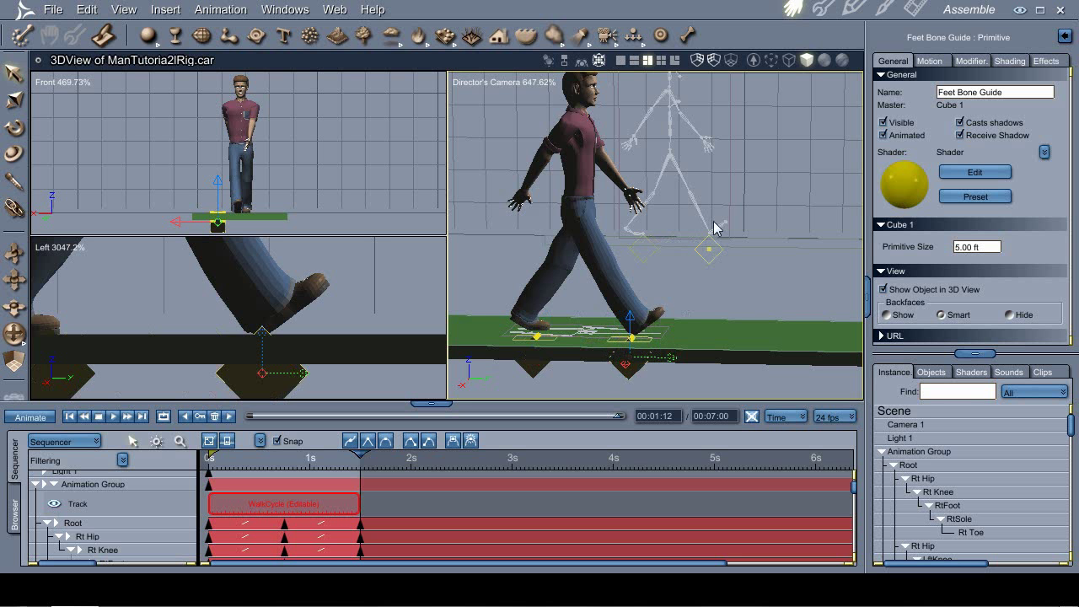
left_click_drag(738, 205, 682, 268)
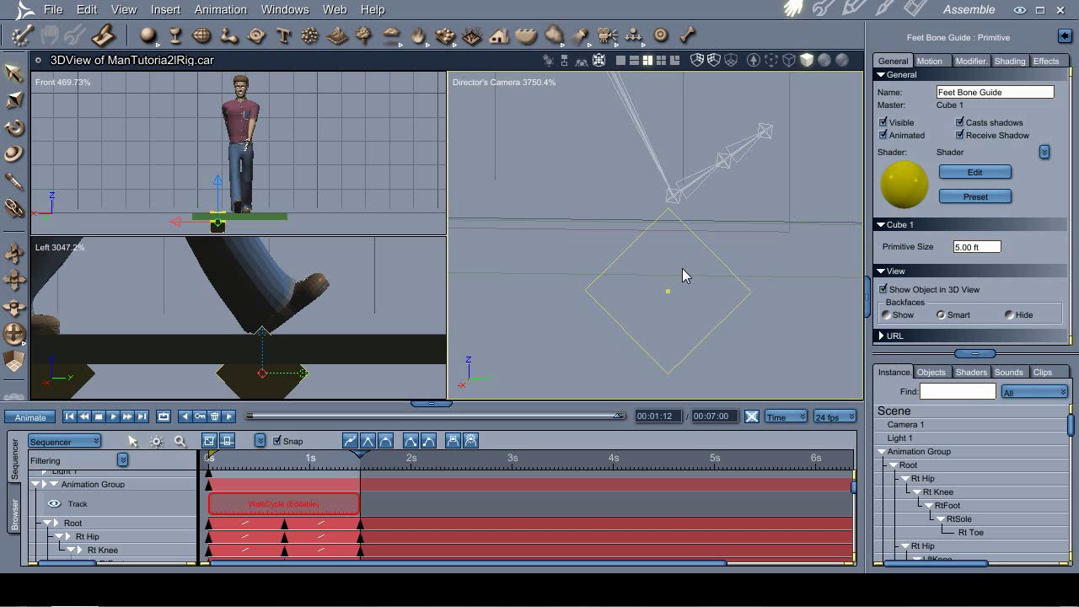
key("Right")
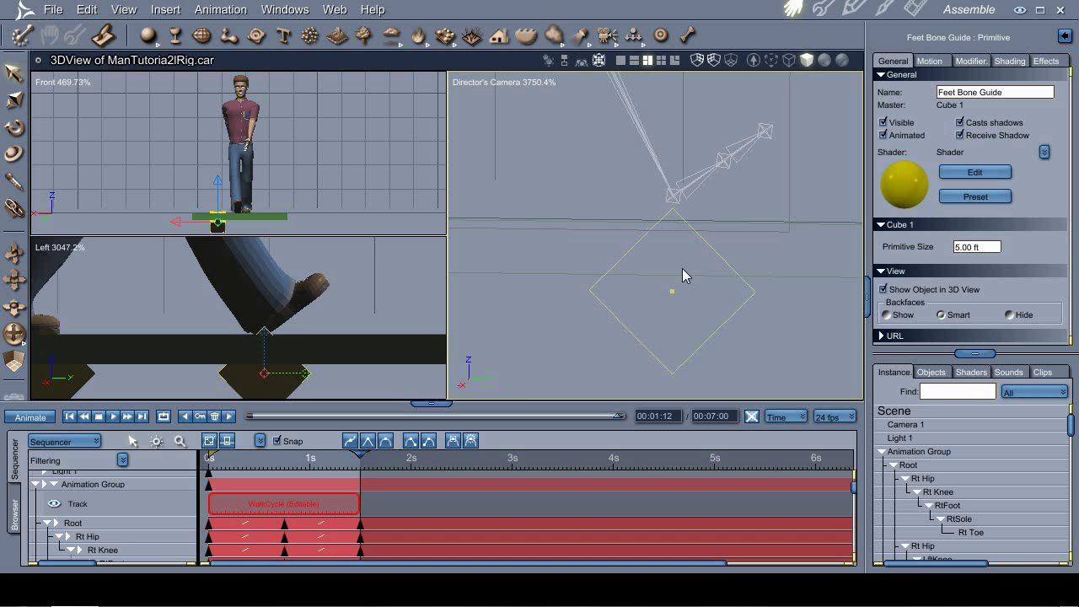
Step: Duplicate the front guide twice more at the same spacing along the ground ahead of the character
left_click(702, 249)
left_click(702, 249)
left_click(702, 249)
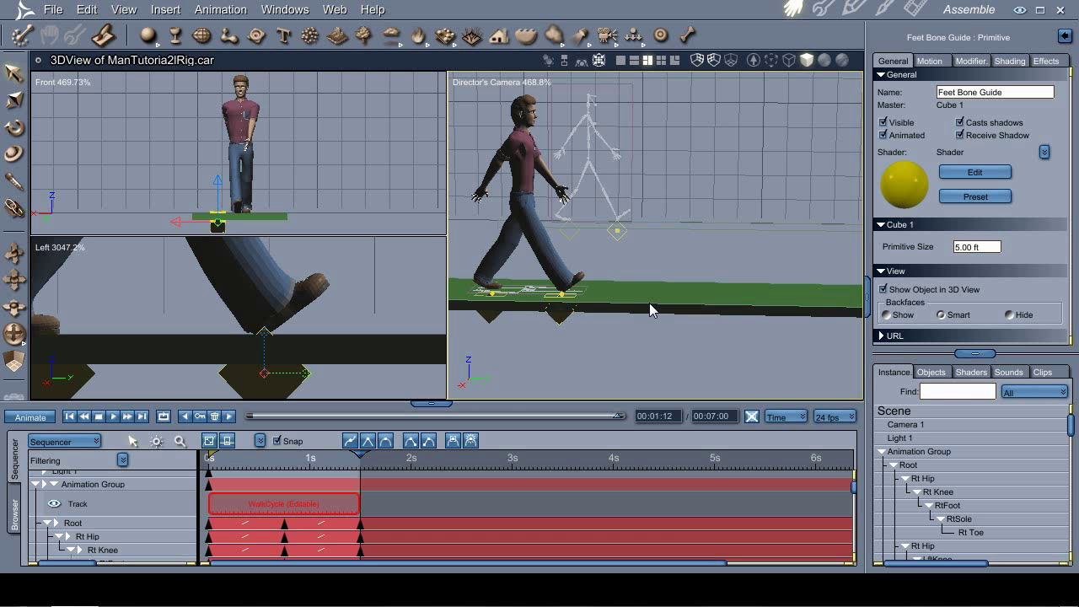
key("ctrl+d")
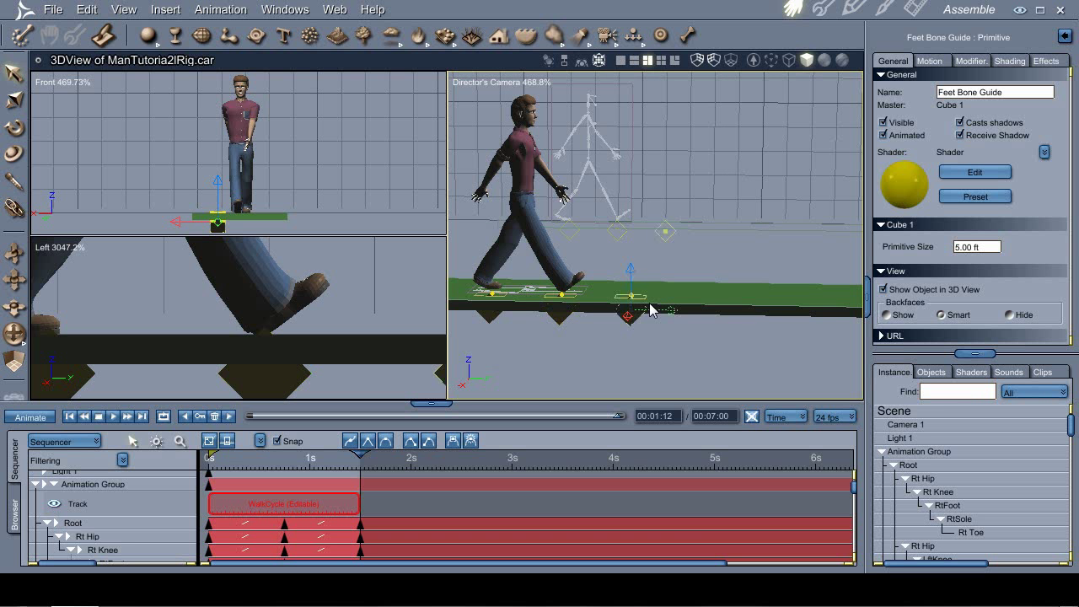
key("ctrl+d")
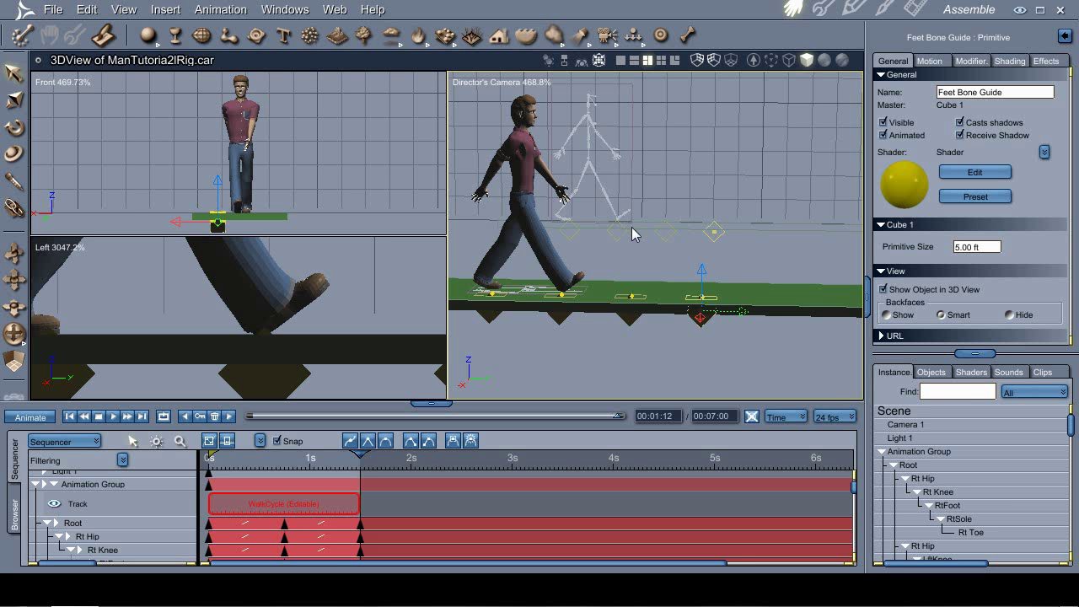
key("ctrl+z")
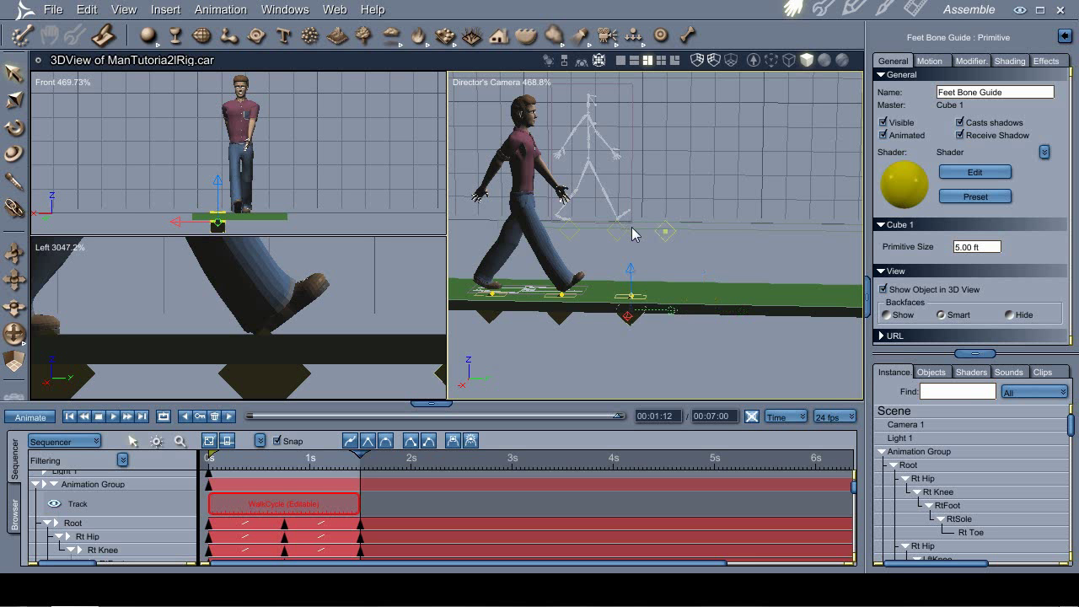
key("ctrl+y")
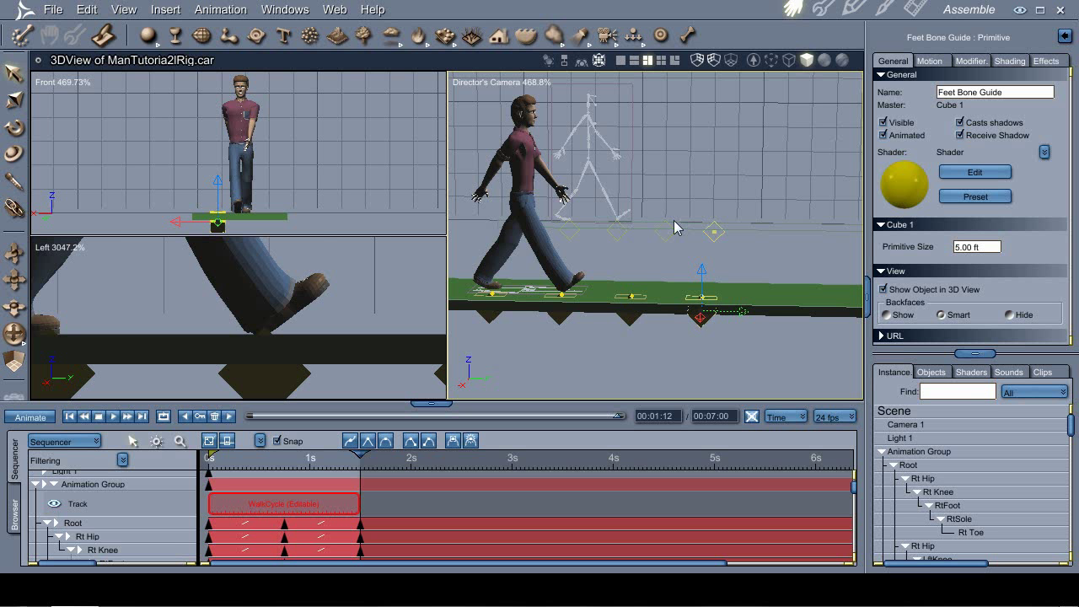
Step: Turn off the Animated option for each of the three duplicated Feet Bone Guides
left_click(882, 135)
left_click(628, 317)
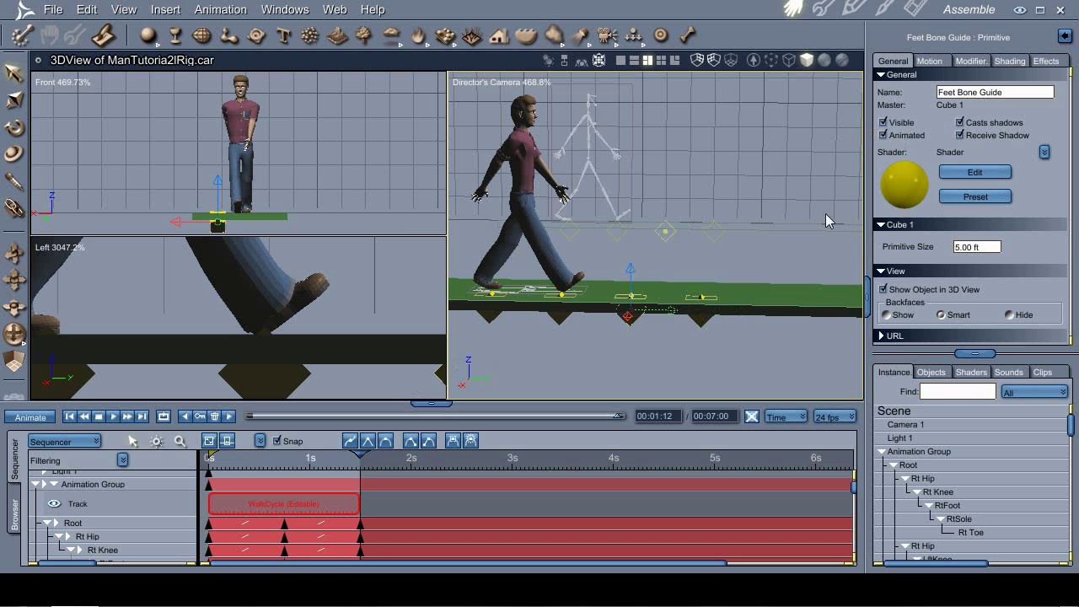
left_click(883, 135)
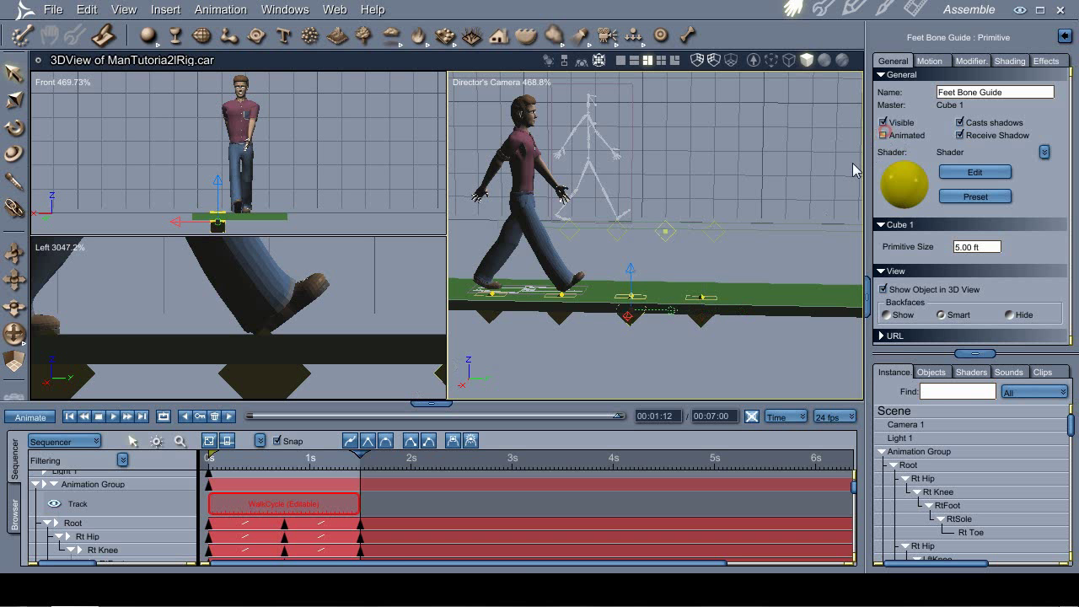
left_click(559, 316)
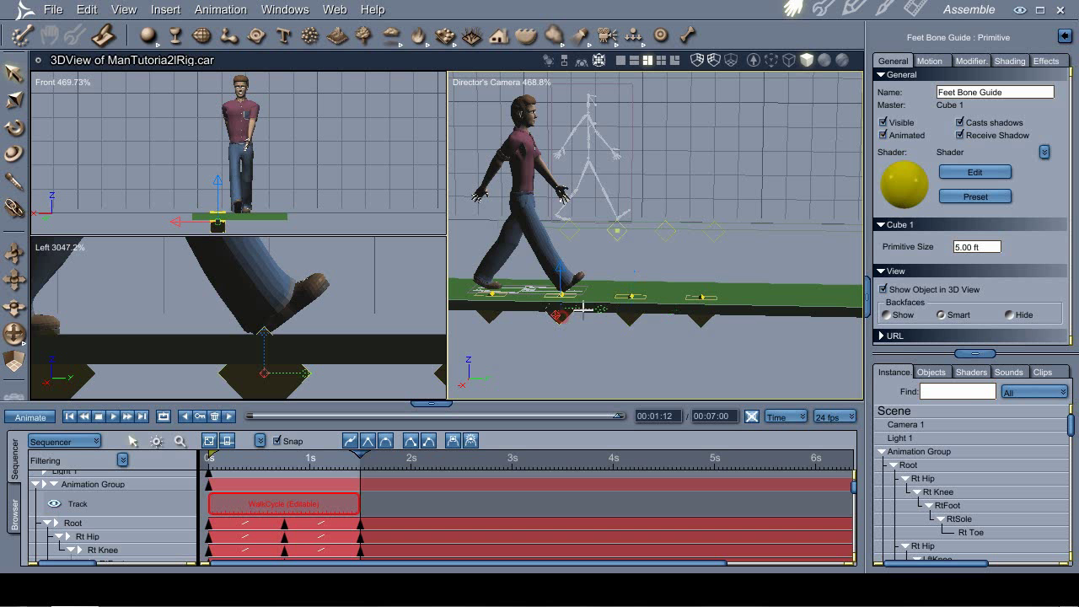
left_click(883, 134)
left_click(706, 361)
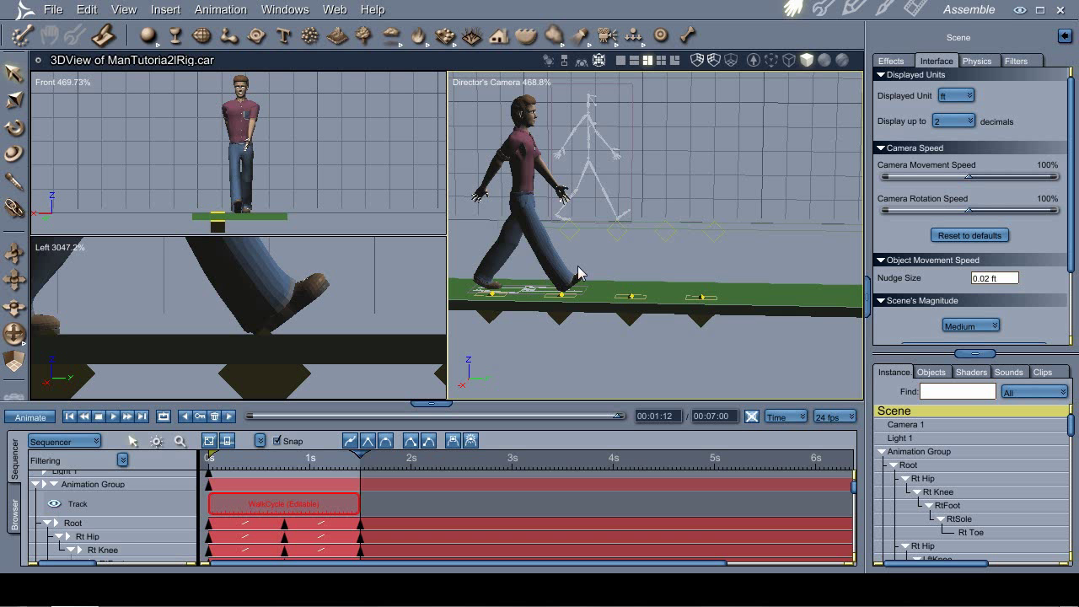
Step: Delete the Feet Bone Guides' keyframes at 00:01:12 in the timeline
left_click_drag(595, 261, 558, 275)
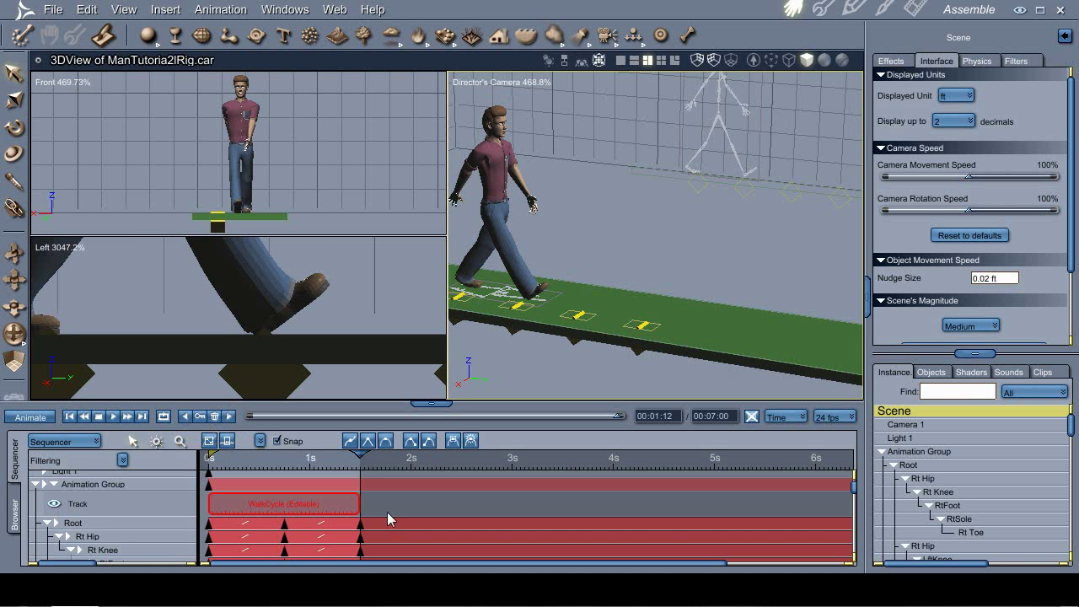
scroll(406, 517, "down", 10)
scroll(405, 517, "down", 10)
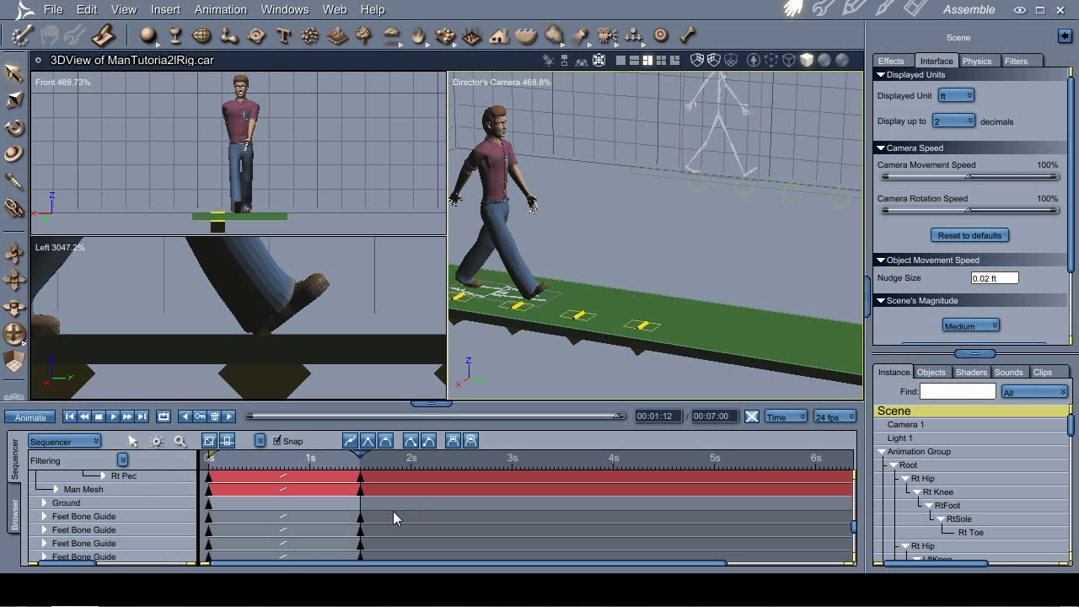
scroll(395, 516, "down", 5)
mouse_move(361, 527)
left_mouse_down()
mouse_move(385, 467)
mouse_move(366, 534)
mouse_move(379, 536)
left_mouse_up()
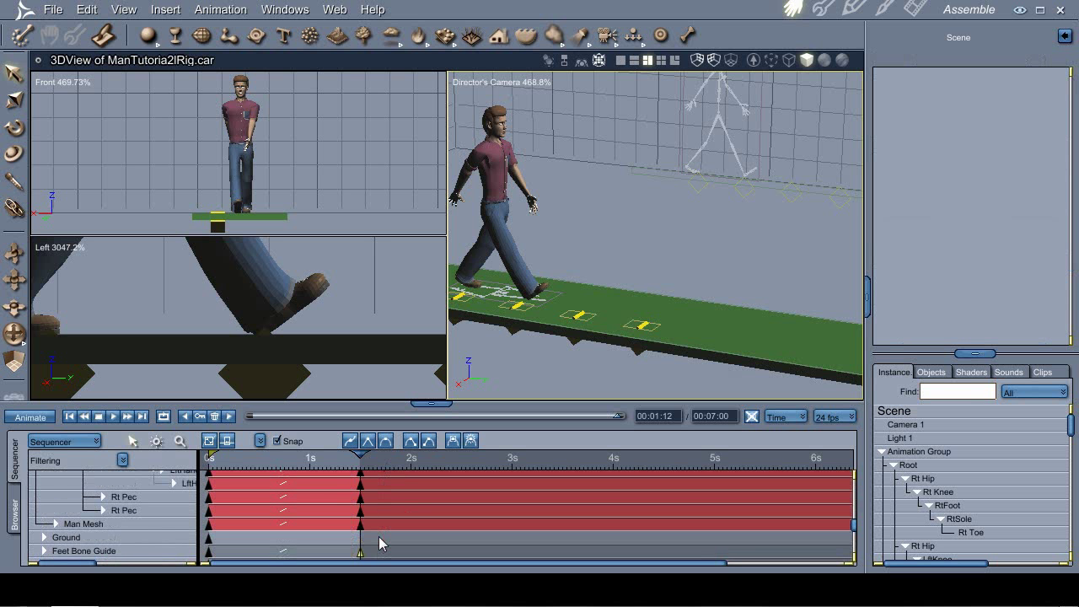
key("Delete")
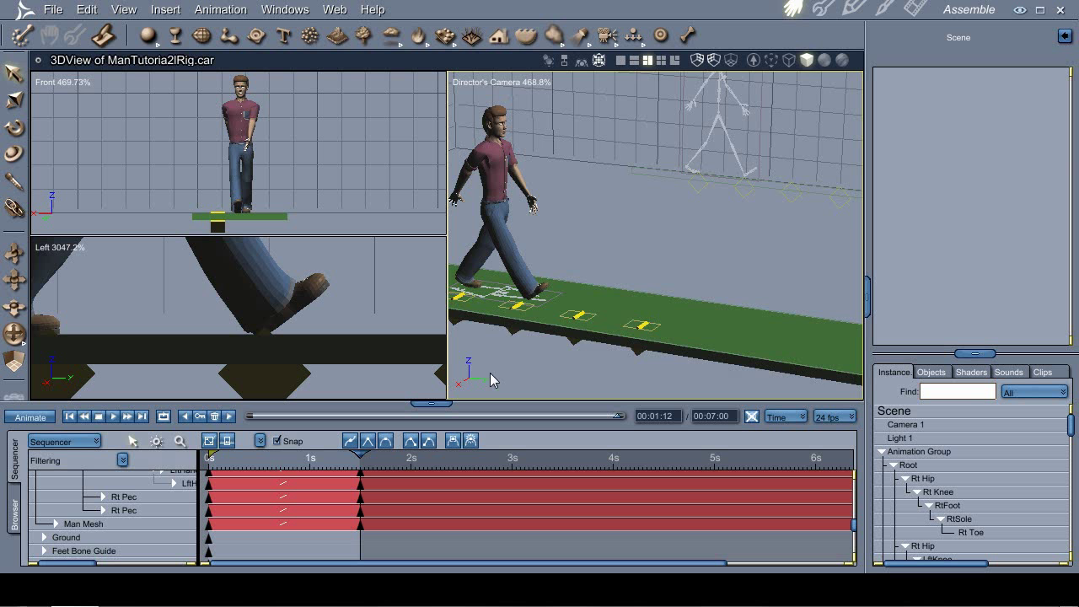
Step: Compare the feet with the guides at the walk cycle's first frame and its 00:00:18 keyframe, ending at 00:00:18
middle_click_drag(510, 350, 549, 326)
scroll(446, 530, "up", 3)
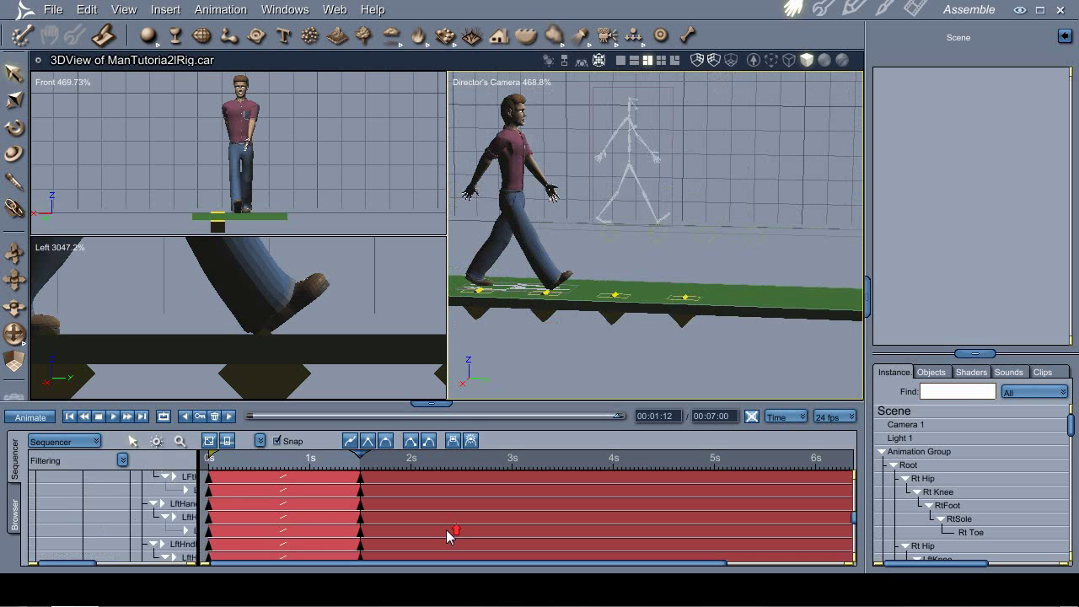
scroll(446, 530, "up", 5)
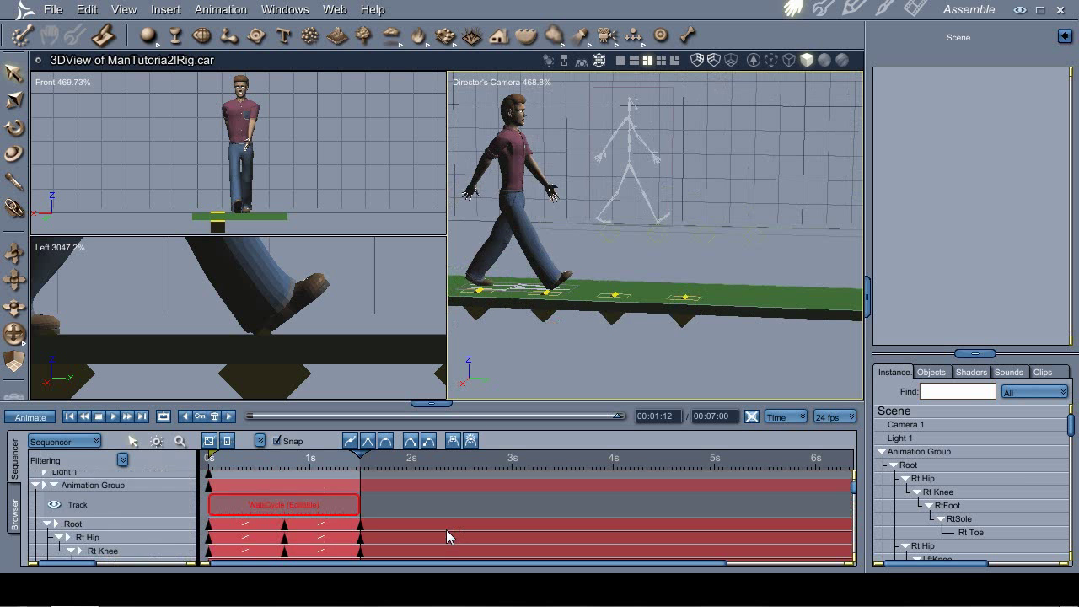
scroll(446, 529, "up", 2)
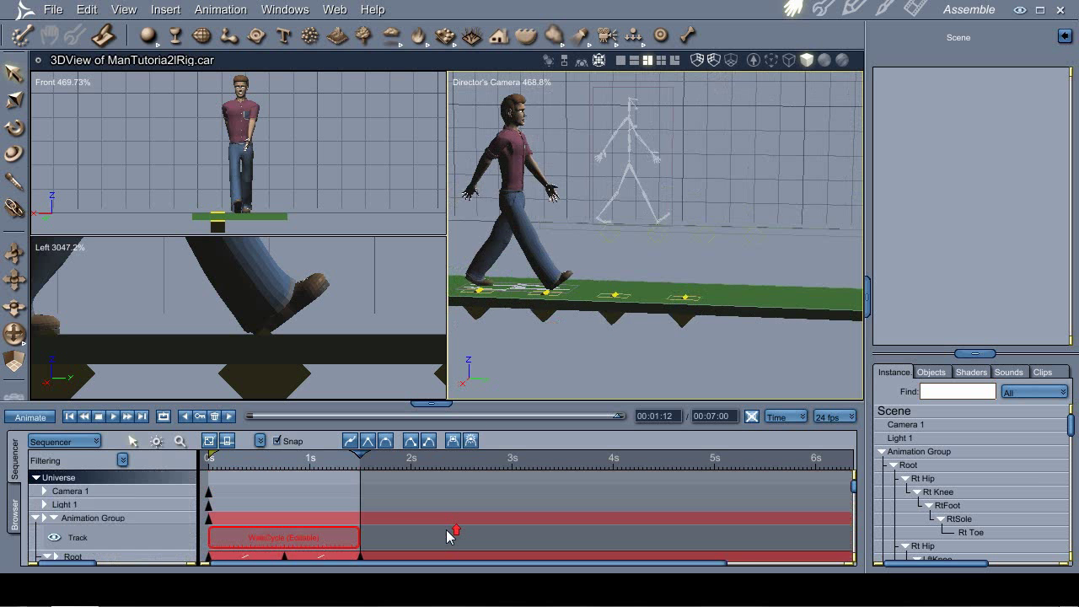
left_click(73, 417)
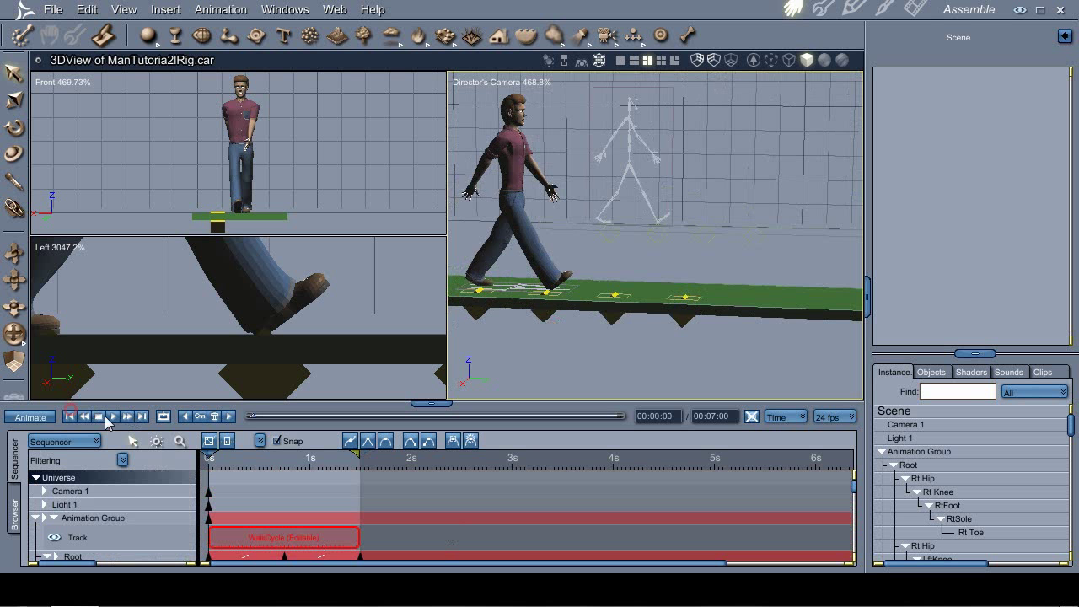
left_click(233, 416)
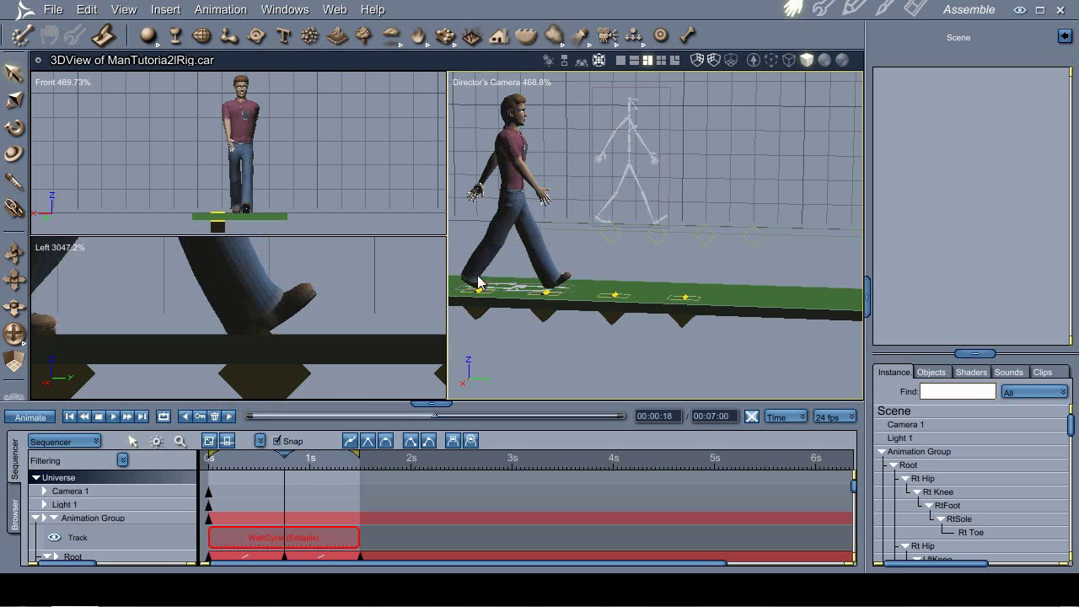
middle_click_drag(559, 308, 628, 309)
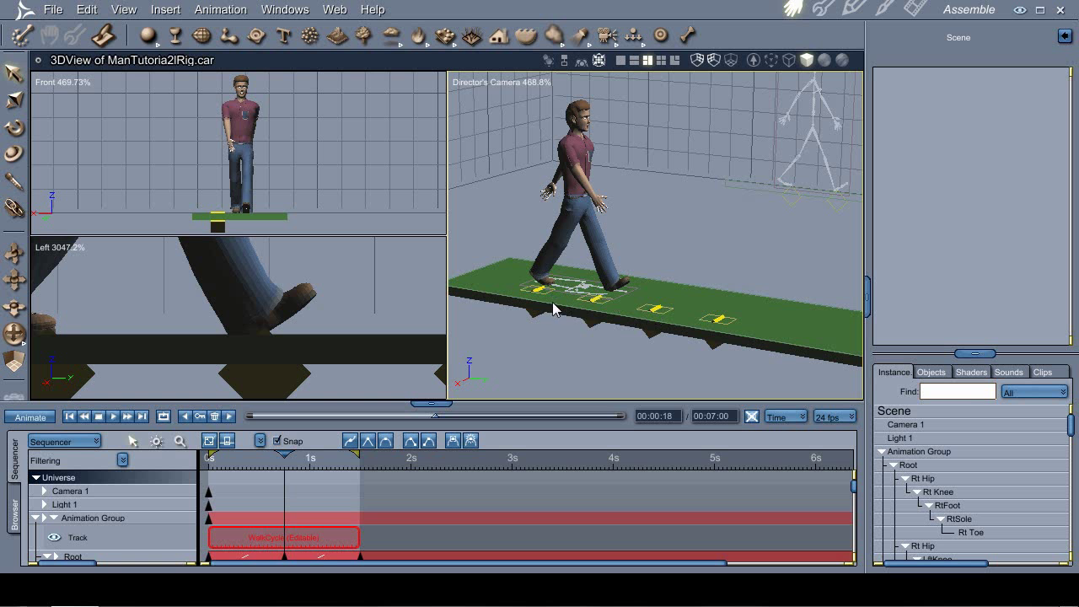
key("Home")
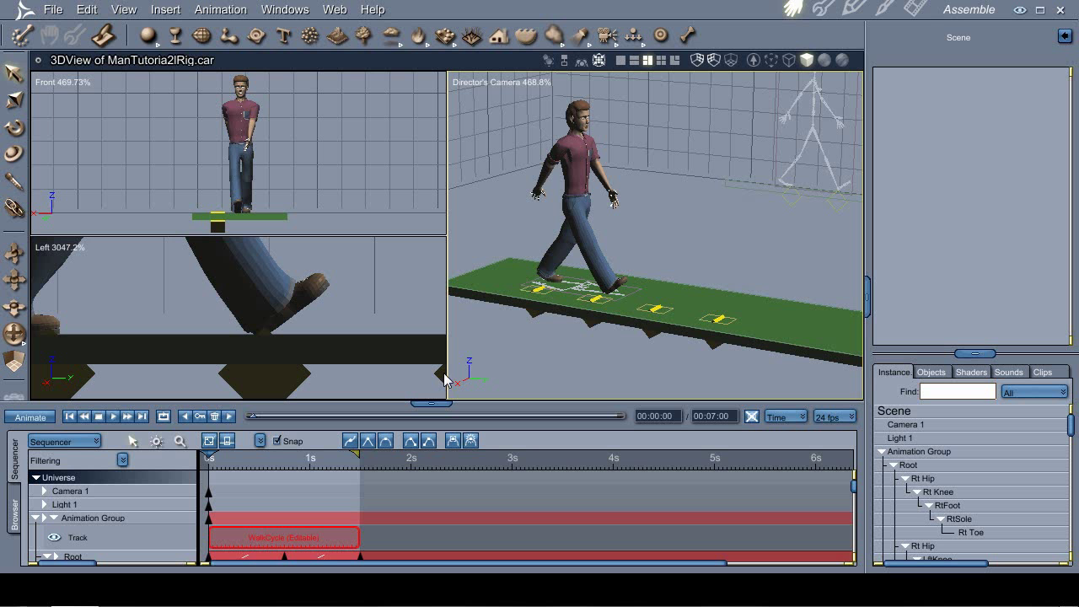
left_click(187, 416)
left_click(231, 416)
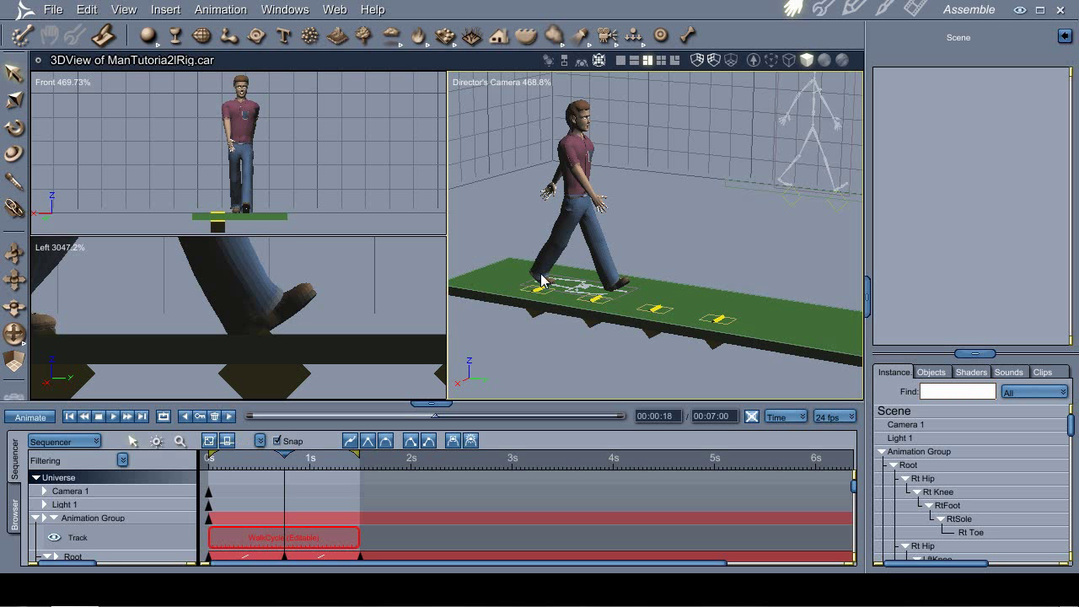
Step: Move the Root forward along the ground at 00:00:18 so the back foot comes closer to the second foot guide
left_click(184, 416)
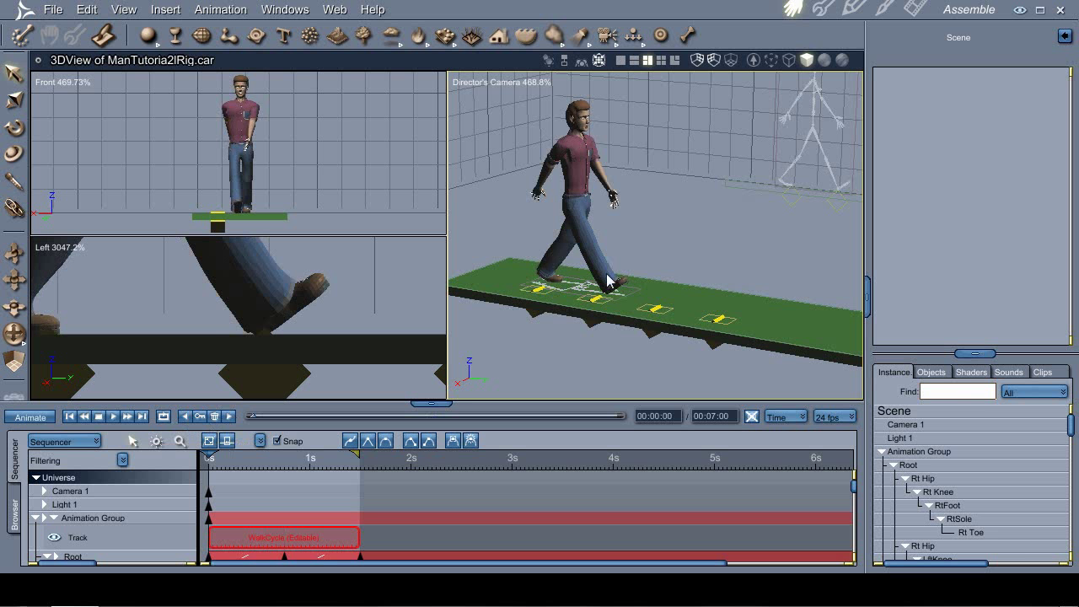
left_click(229, 416)
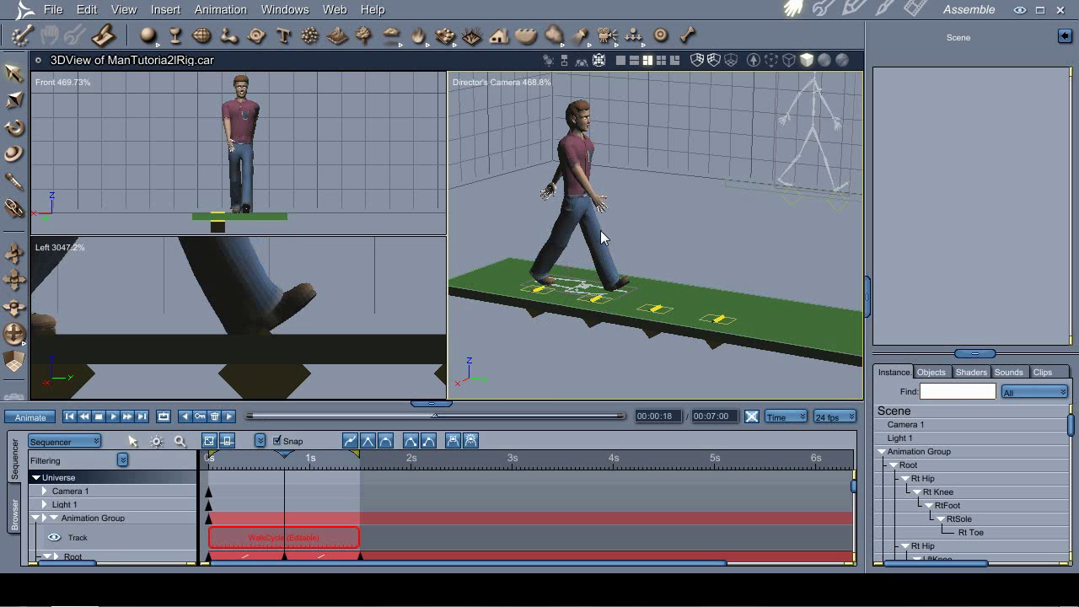
left_click_drag(265, 125, 223, 172)
left_click(234, 184)
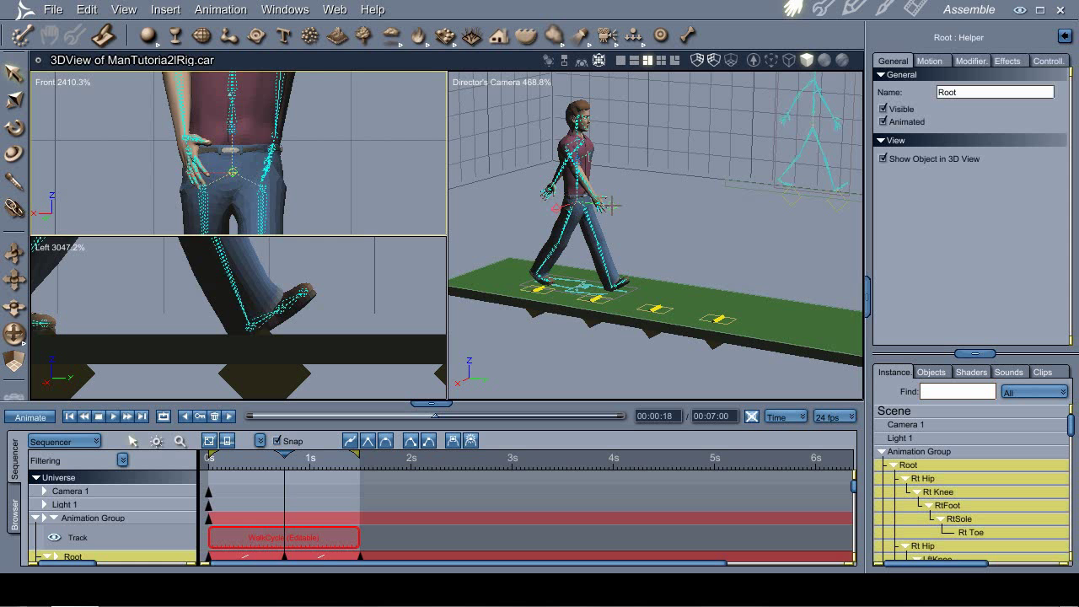
left_click_drag(612, 205, 649, 213)
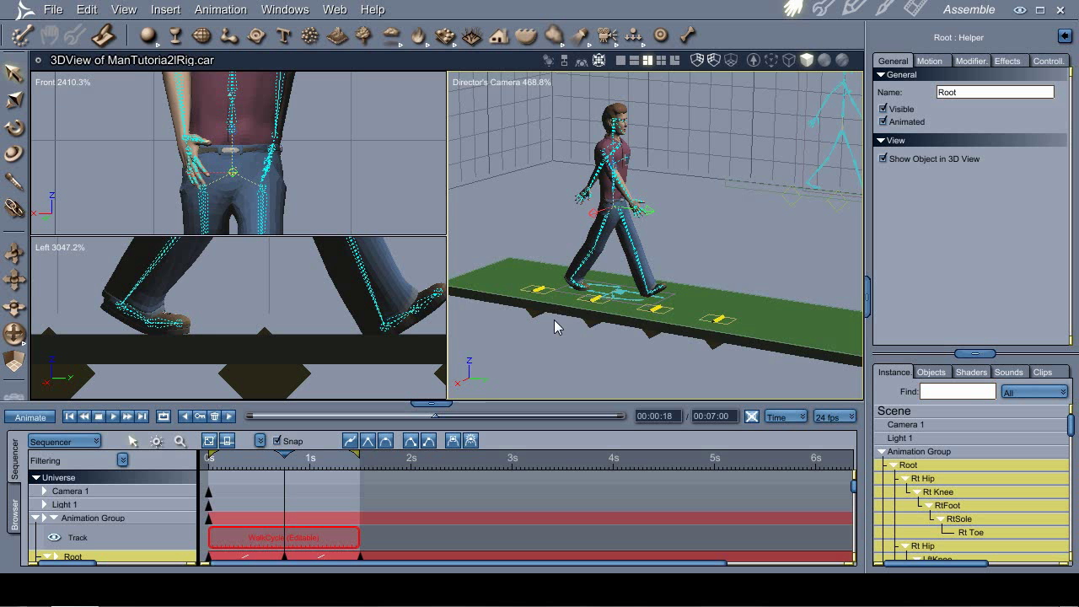
left_click_drag(689, 278, 717, 267)
left_click_drag(766, 136, 649, 267)
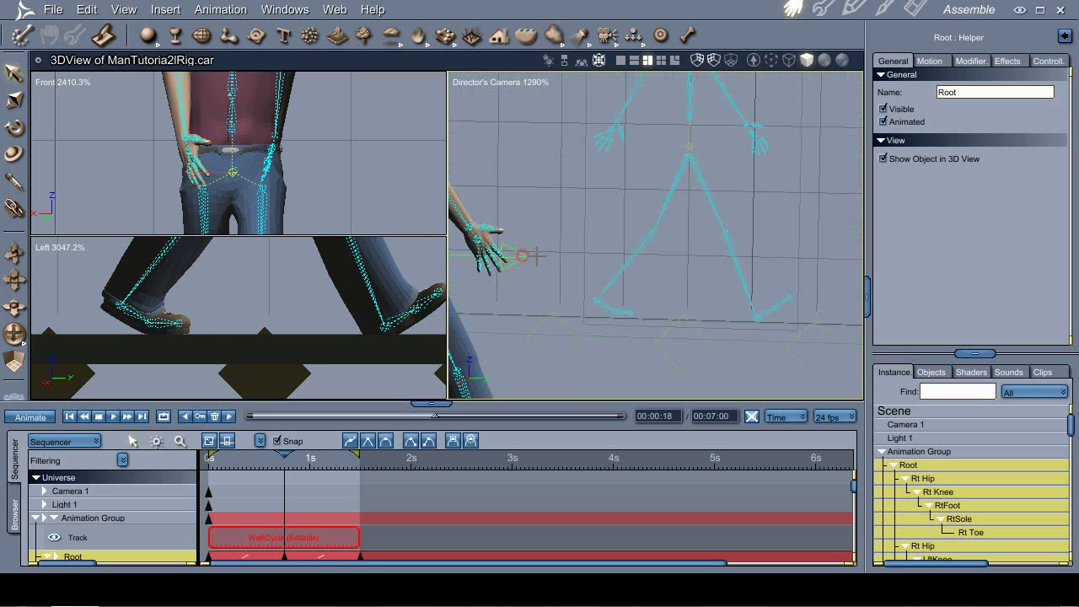
left_click_drag(539, 255, 588, 267)
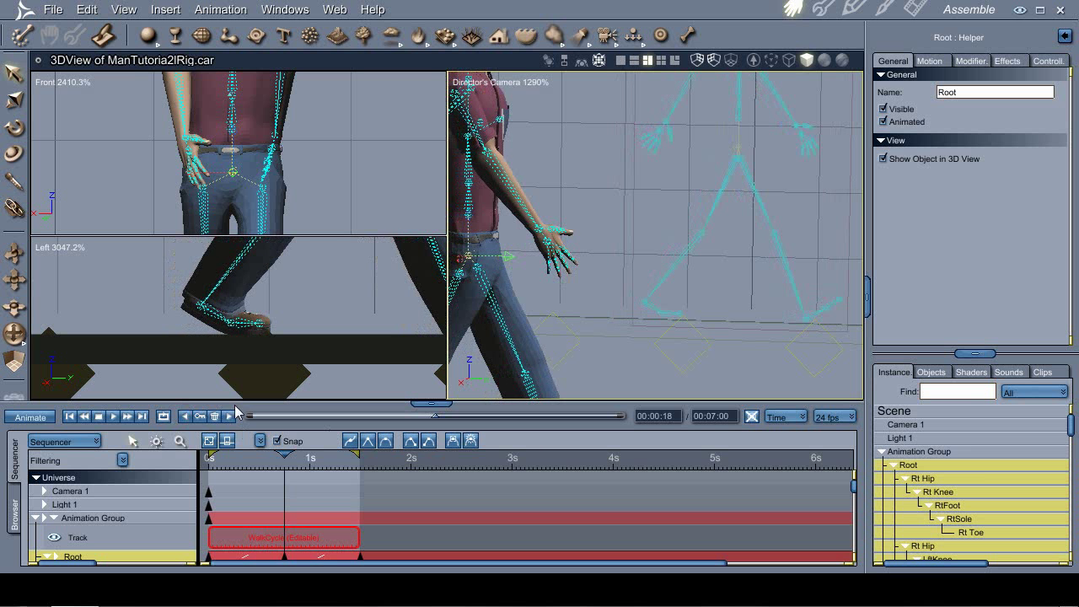
Step: Compare the foot contact with the first frame and move the Root farther forward at 00:00:18, until the back heel sits over the second guide
left_click(185, 416)
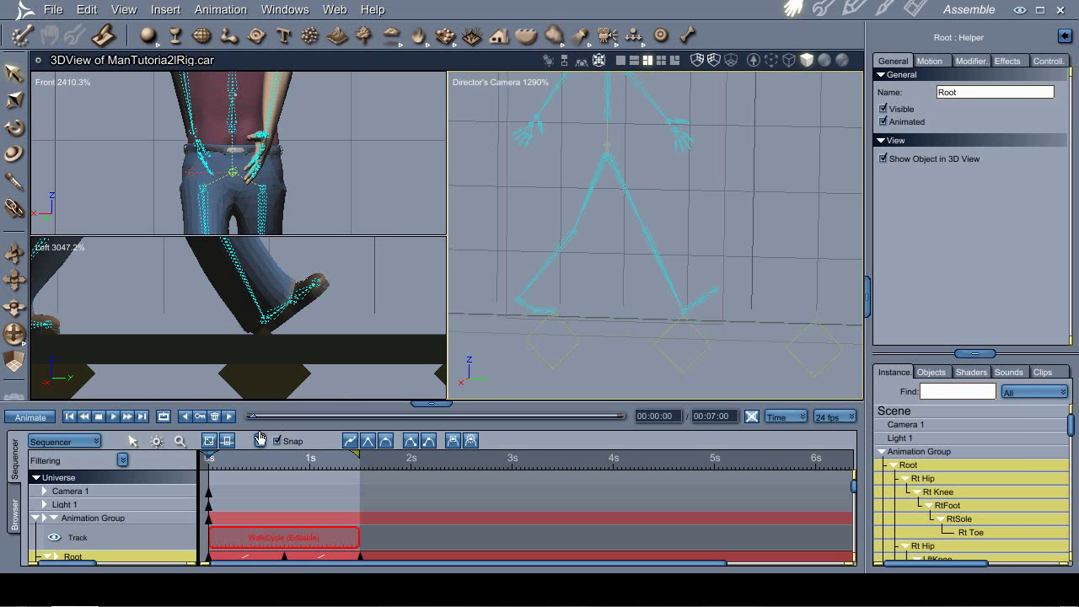
left_click(227, 417)
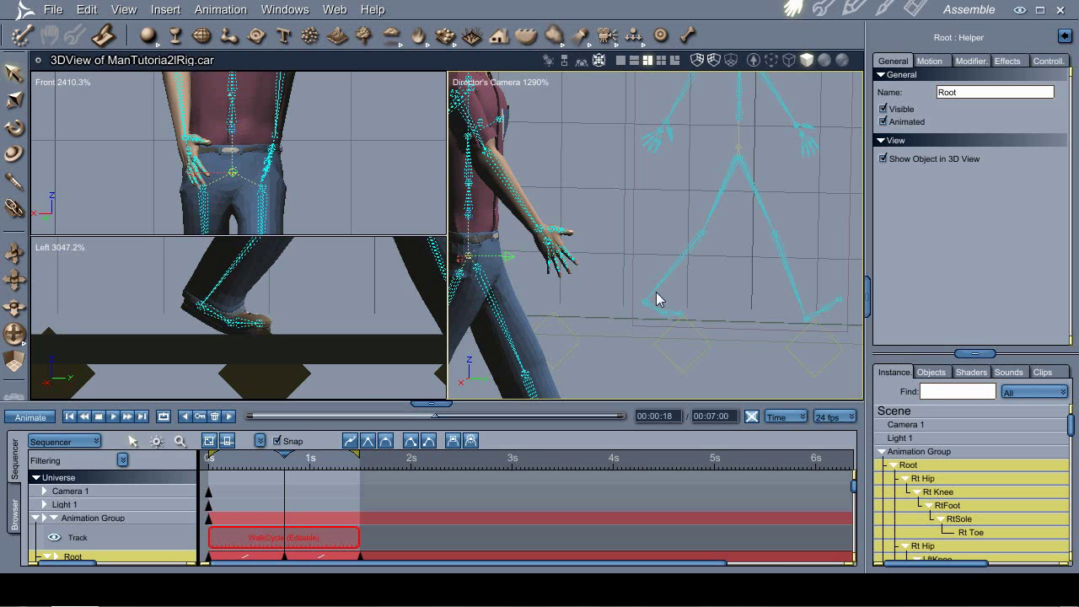
left_click(185, 418)
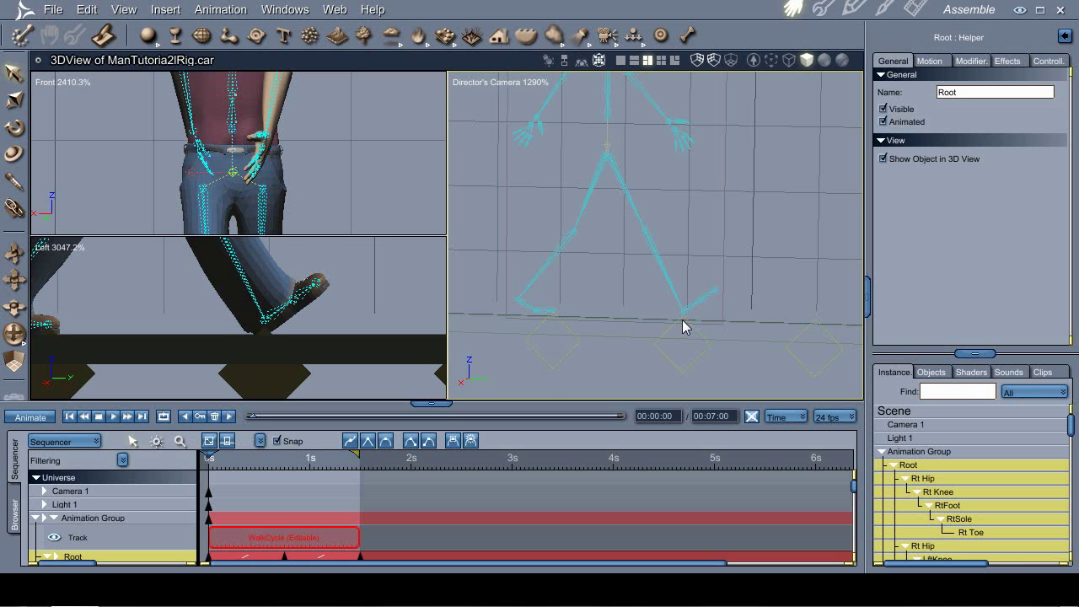
left_click(231, 417)
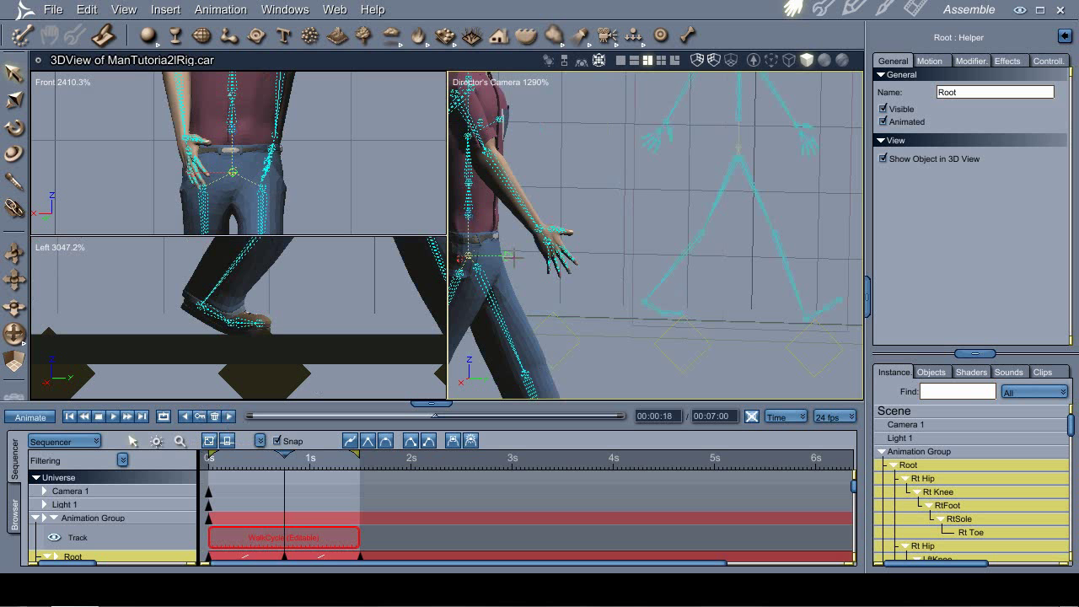
left_click_drag(512, 257, 568, 266)
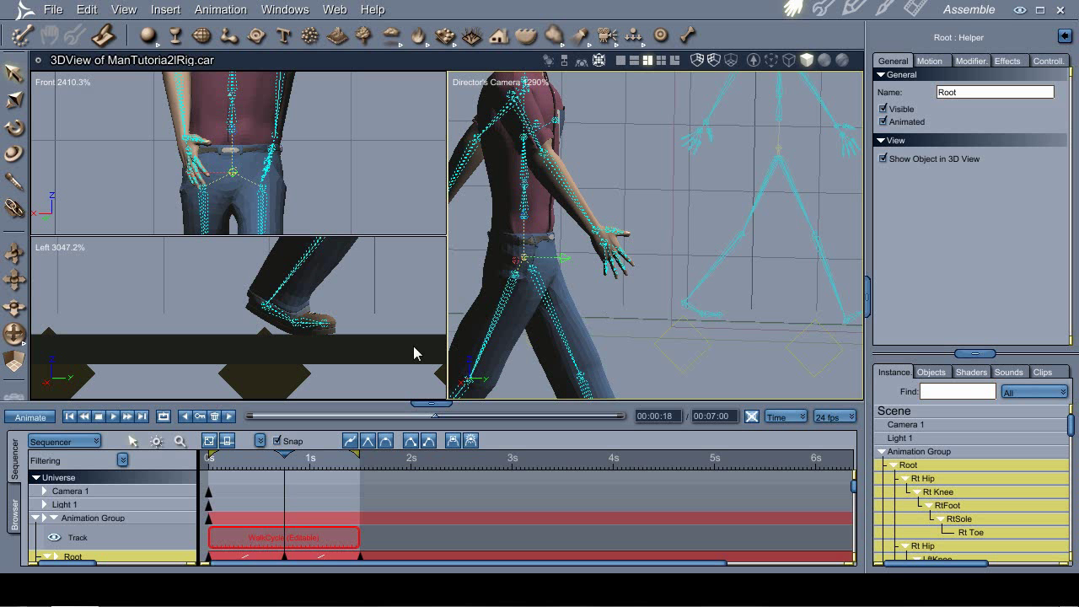
key("Right")
key("Right")
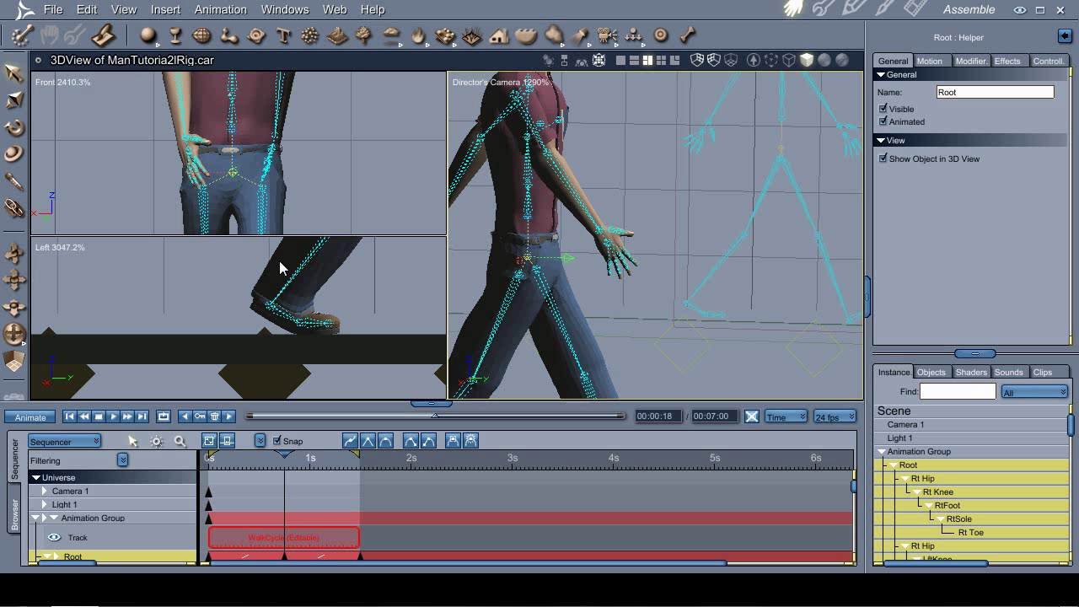
Step: Select the RtFoot bone and check its placement against the guides at the 00:01:12, 00:00:18 and 00:00:00 keyframes, ending at 00:00:18
left_click(262, 328)
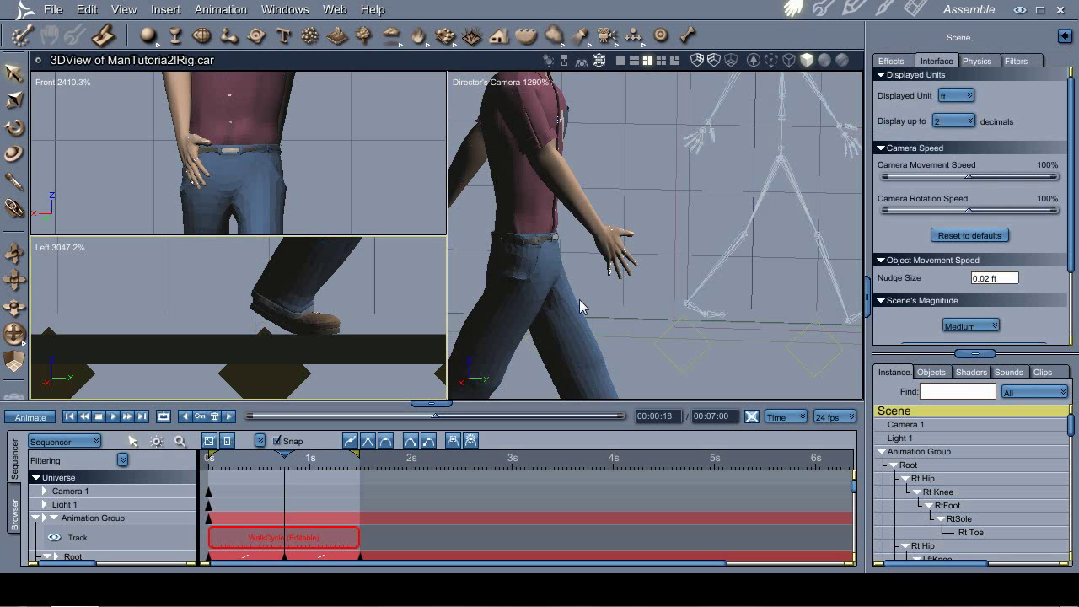
left_click(267, 302)
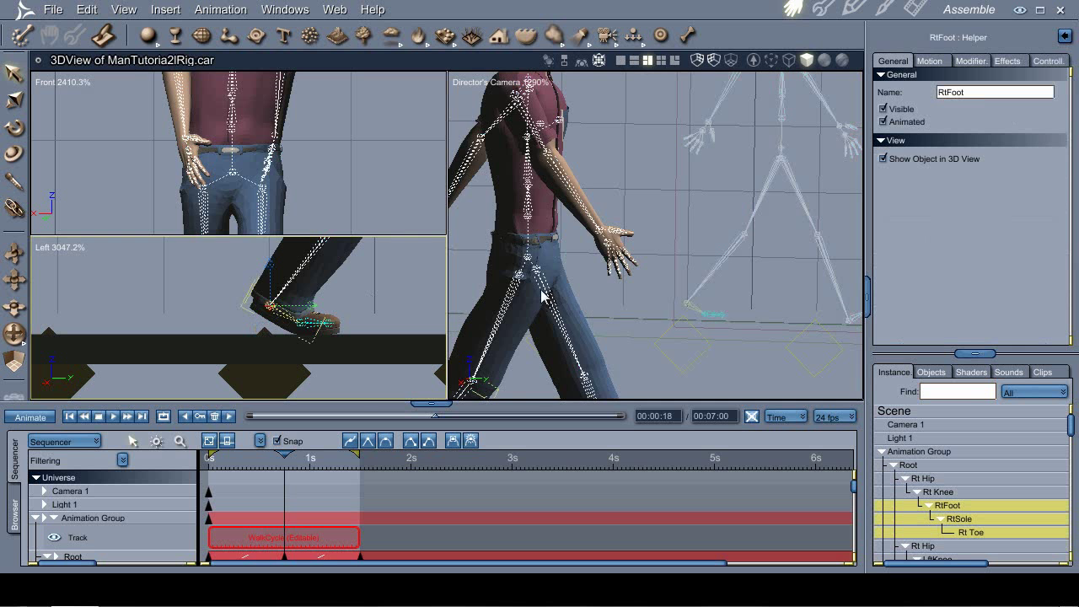
scroll(672, 232, "down", 2)
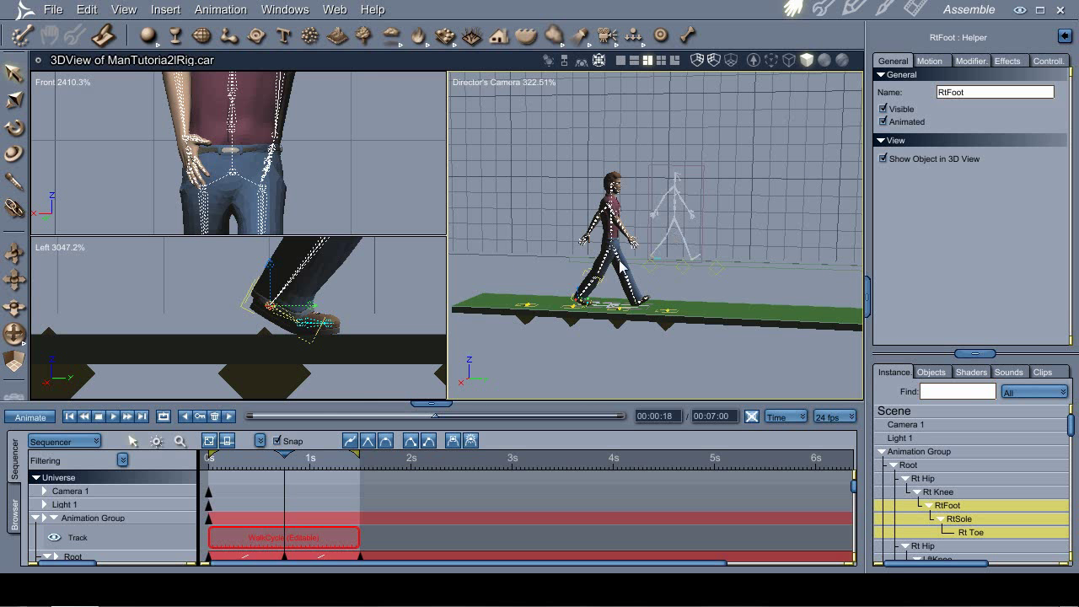
left_click(229, 416)
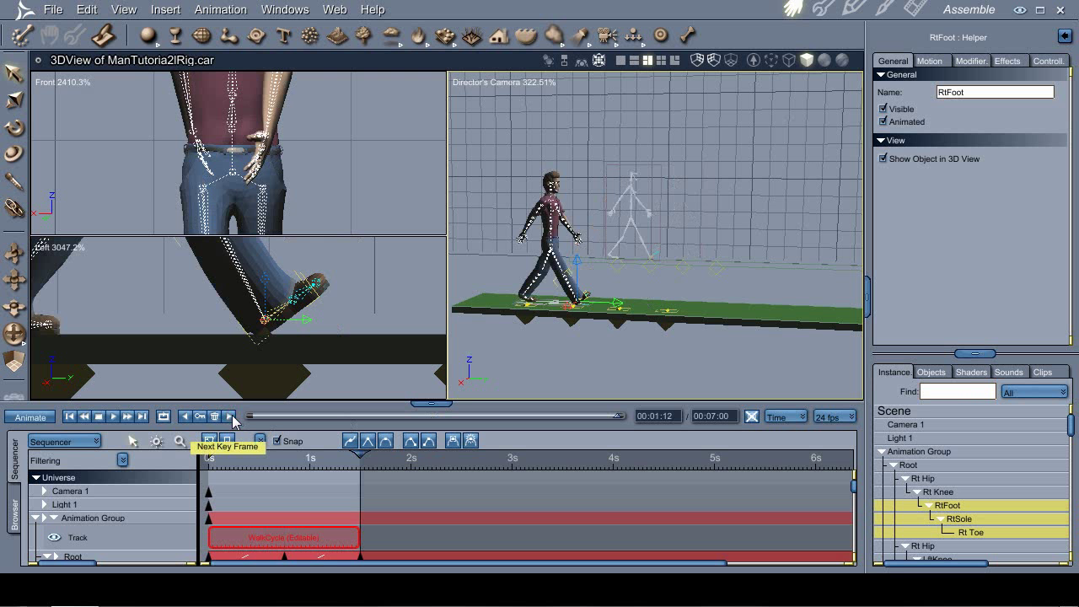
left_click(185, 416)
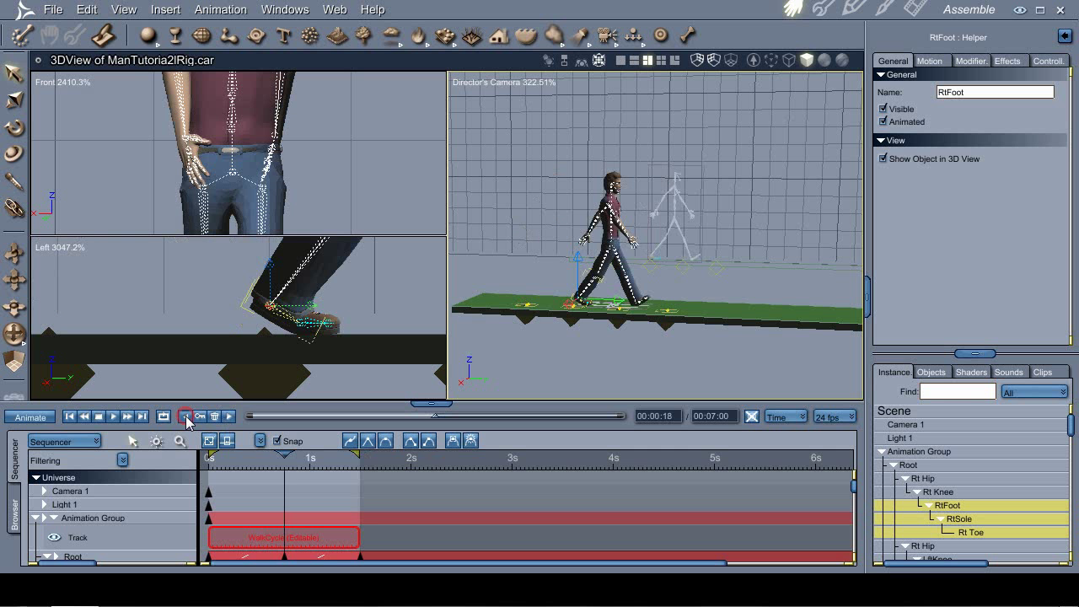
left_click(185, 416)
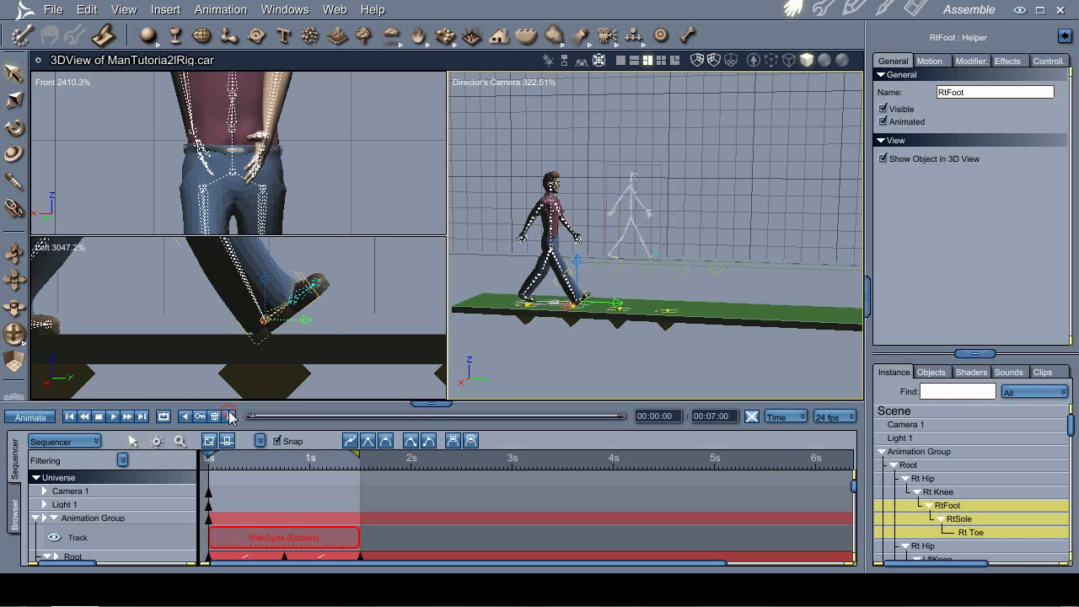
left_click(231, 417)
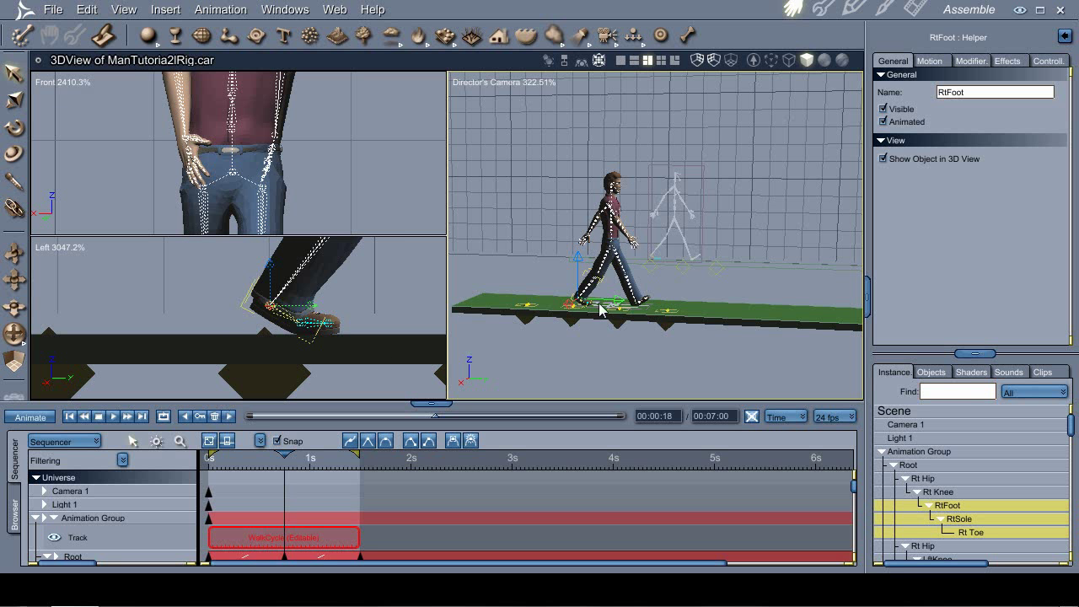
Step: Move the third foot guide forward under the front heel and shift the fourth guide farther ahead along the ground
left_click_drag(707, 265, 552, 344, "ctrl")
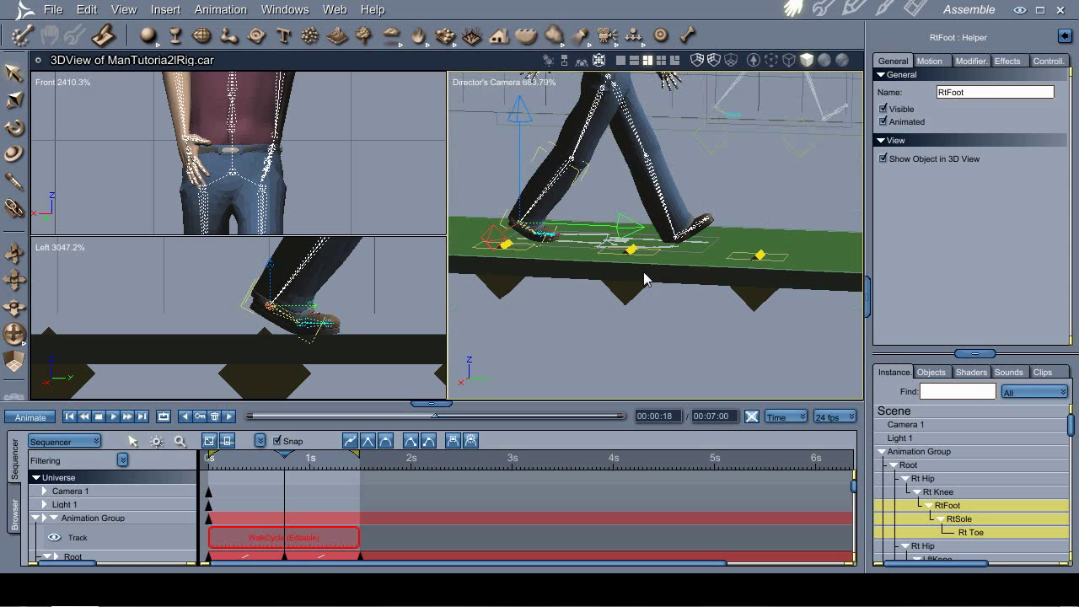
left_click(621, 283)
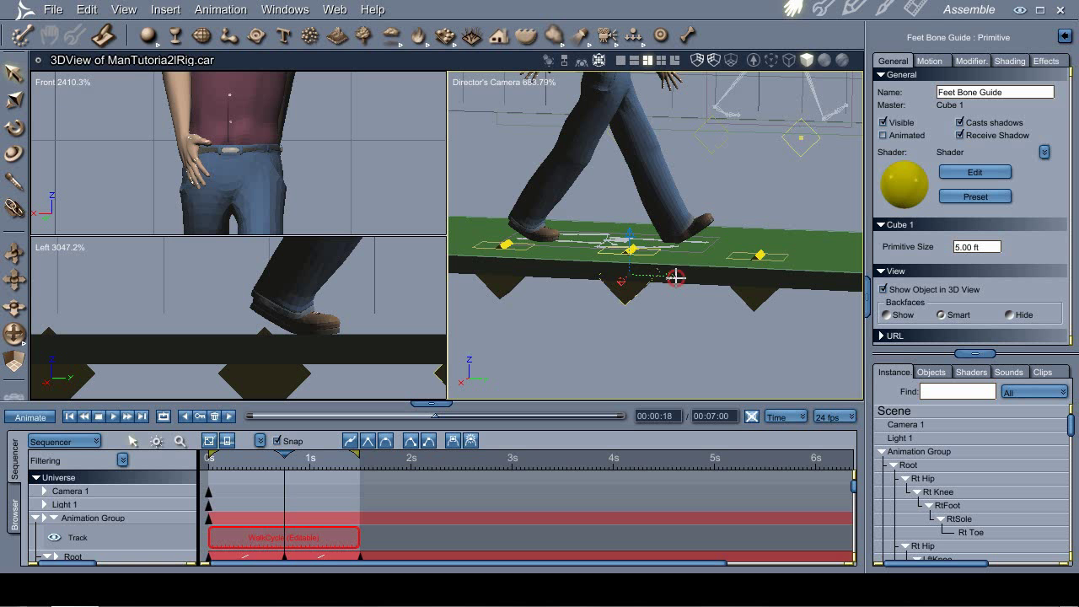
left_click_drag(676, 277, 706, 279)
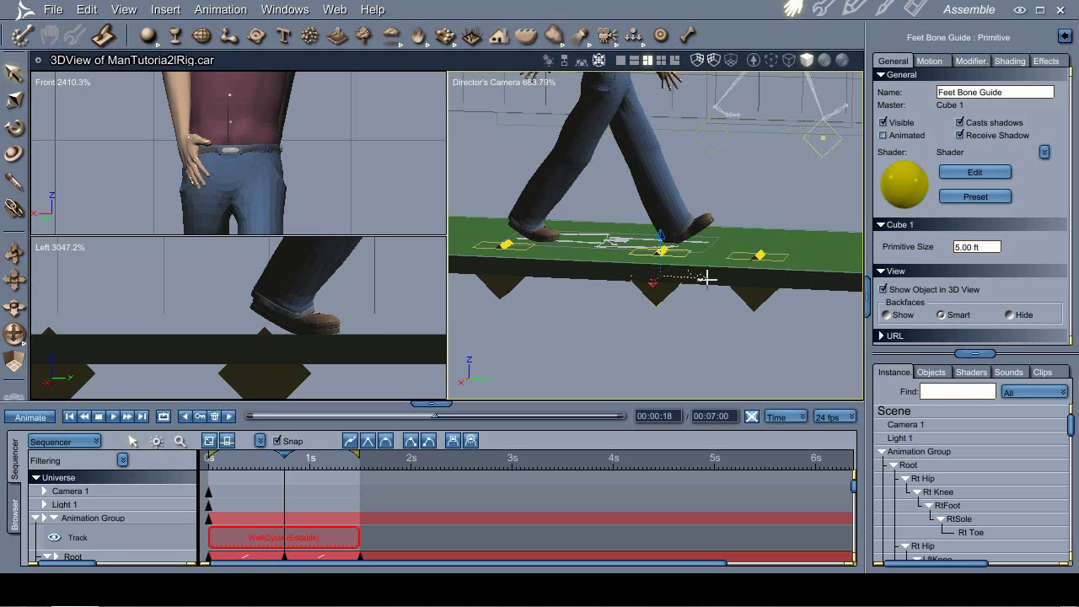
left_click(757, 295)
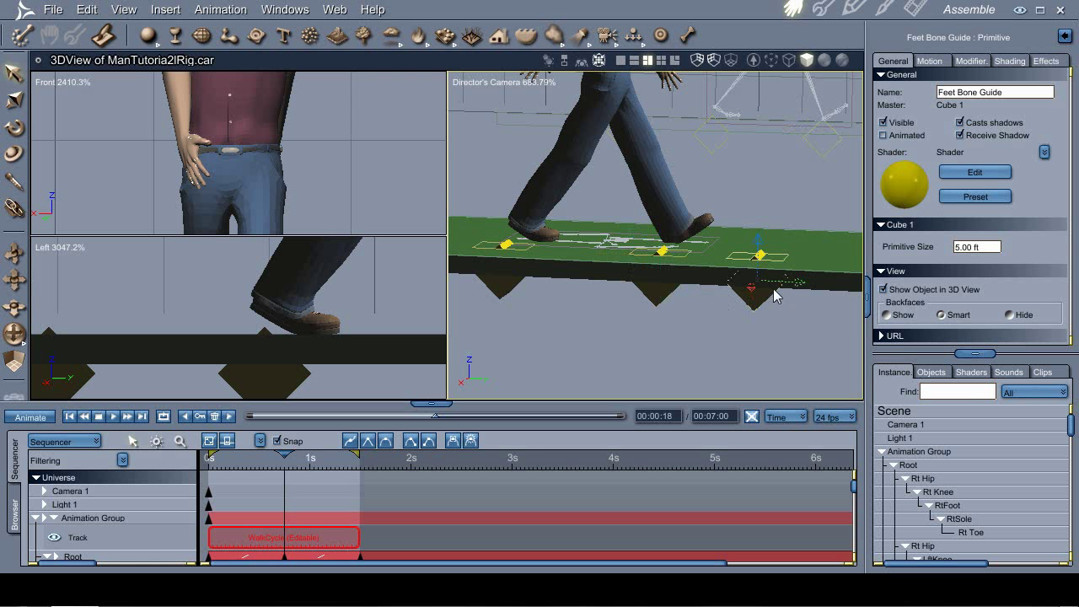
right_click_drag(748, 321, 644, 357)
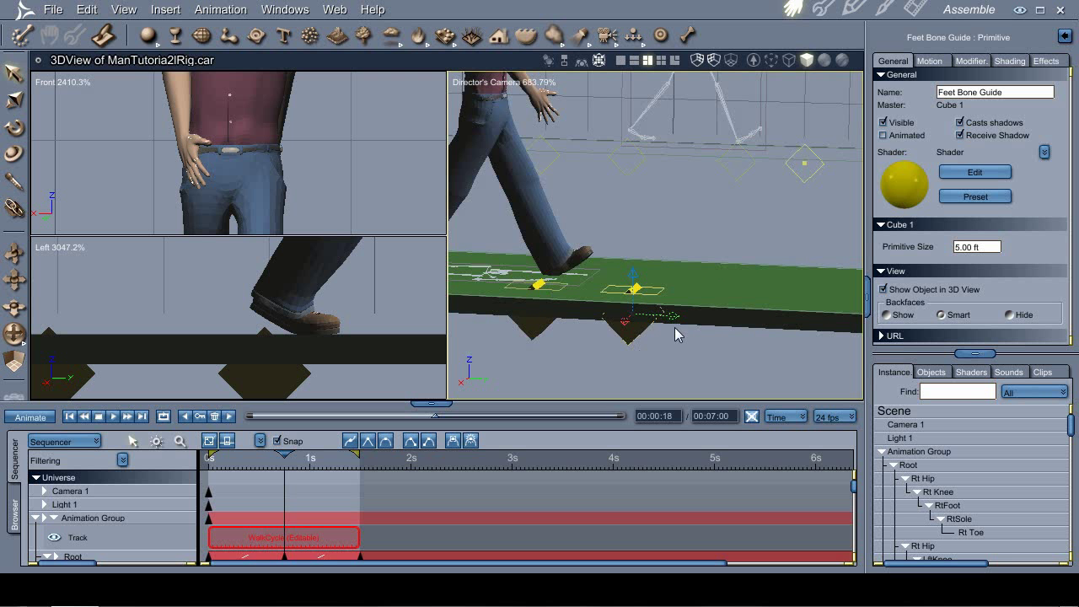
left_click_drag(725, 316, 739, 313)
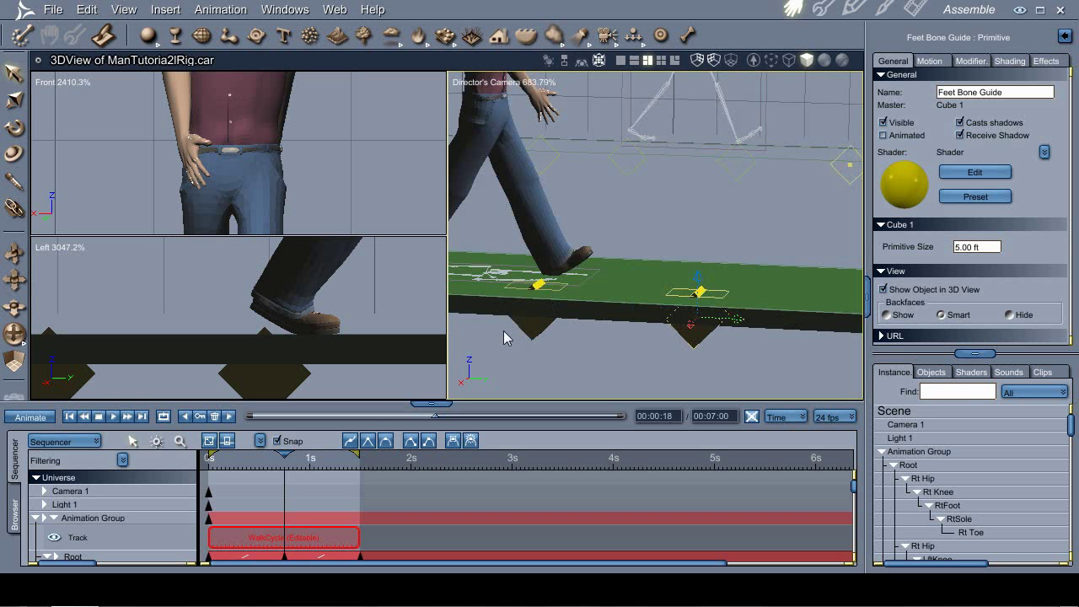
Step: Move the Root forward along the ground at the 00:01:12 keyframe until the back foot lines up with the third guide
left_click(230, 416)
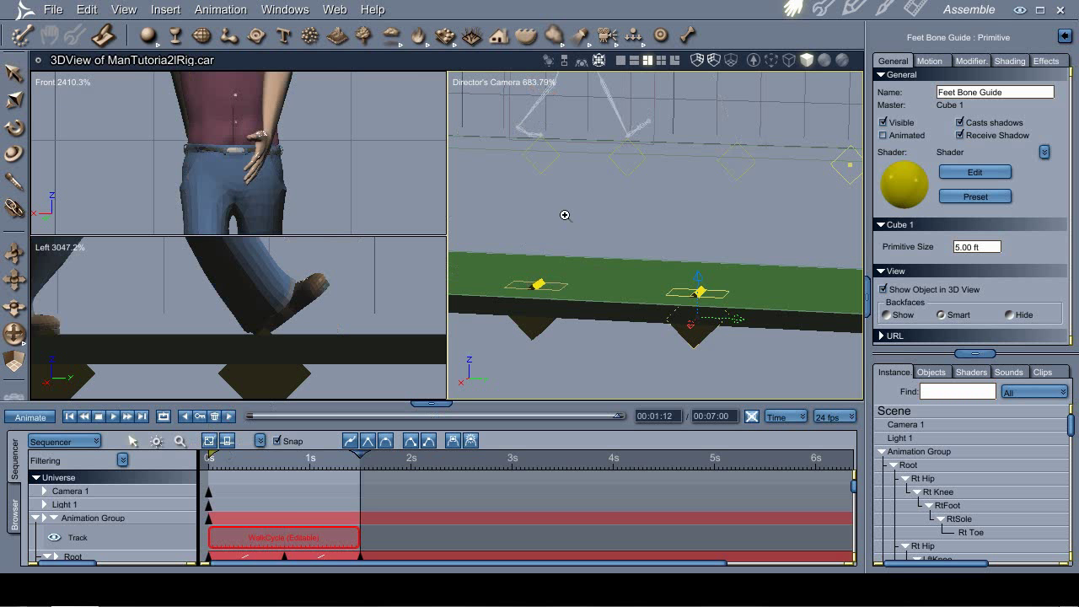
left_click(239, 179)
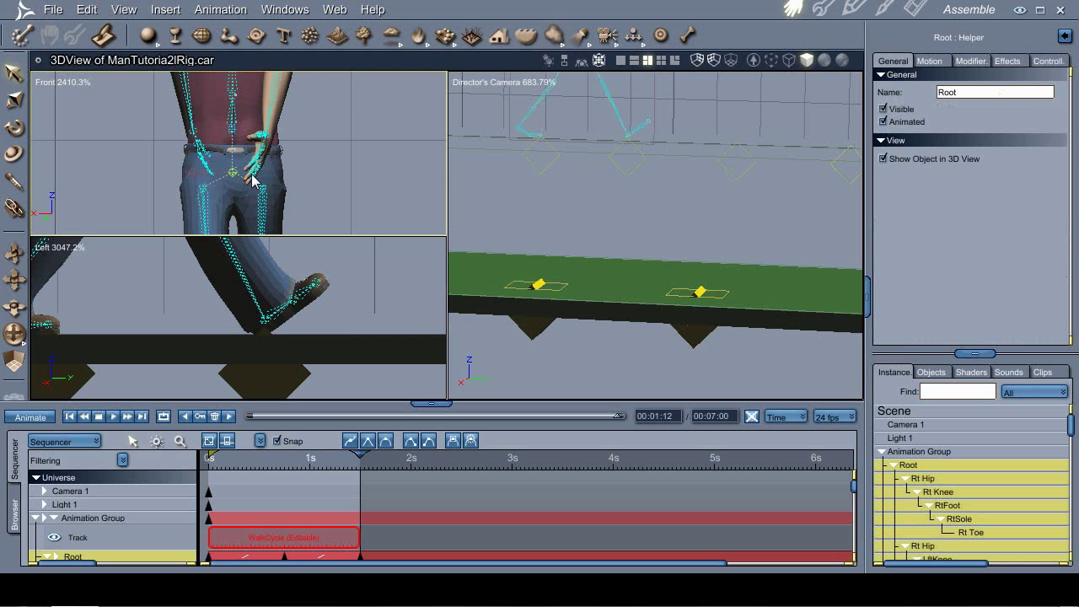
left_click(574, 183)
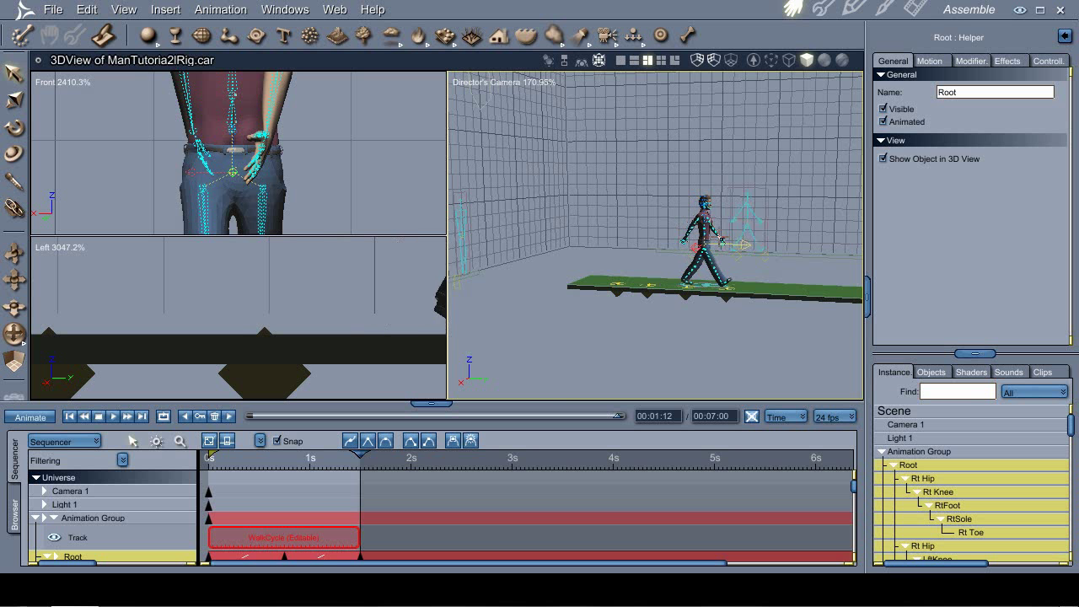
left_click_drag(771, 234, 711, 275)
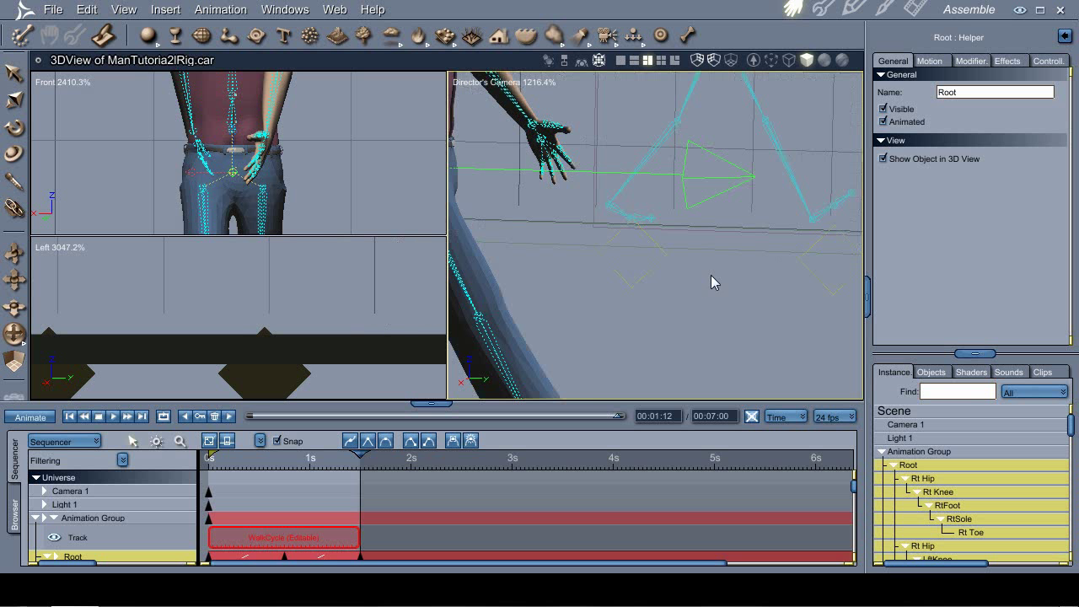
left_click_drag(712, 183, 746, 181)
scroll(373, 315, "down", 1)
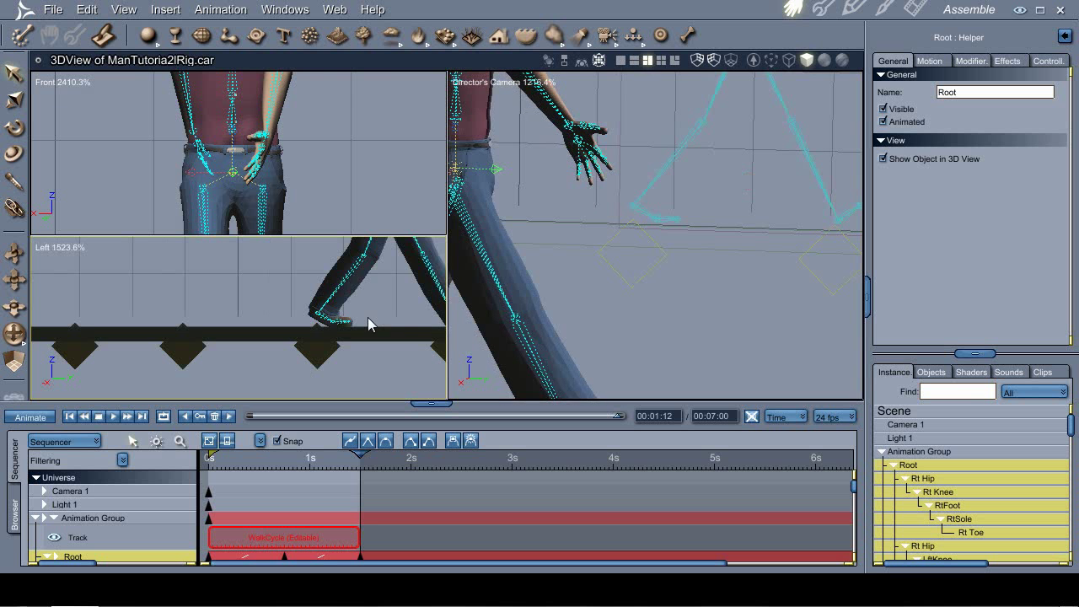
scroll(295, 344, "up", 1)
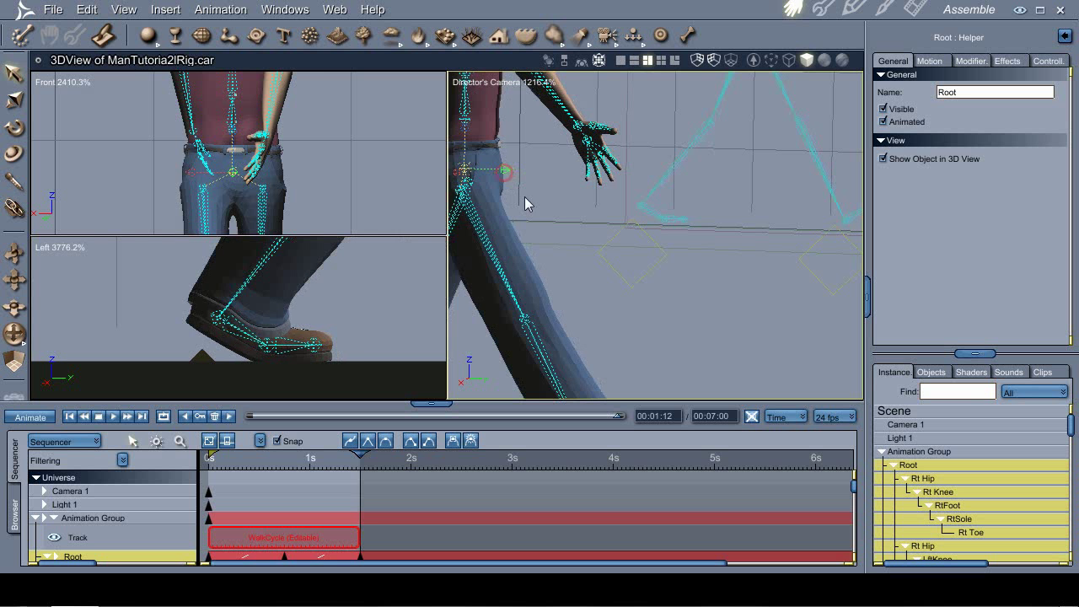
Step: Move the fourth foot guide forward along the ground until it sits under the front heel at 00:01:12
scroll(665, 244, "down", 2)
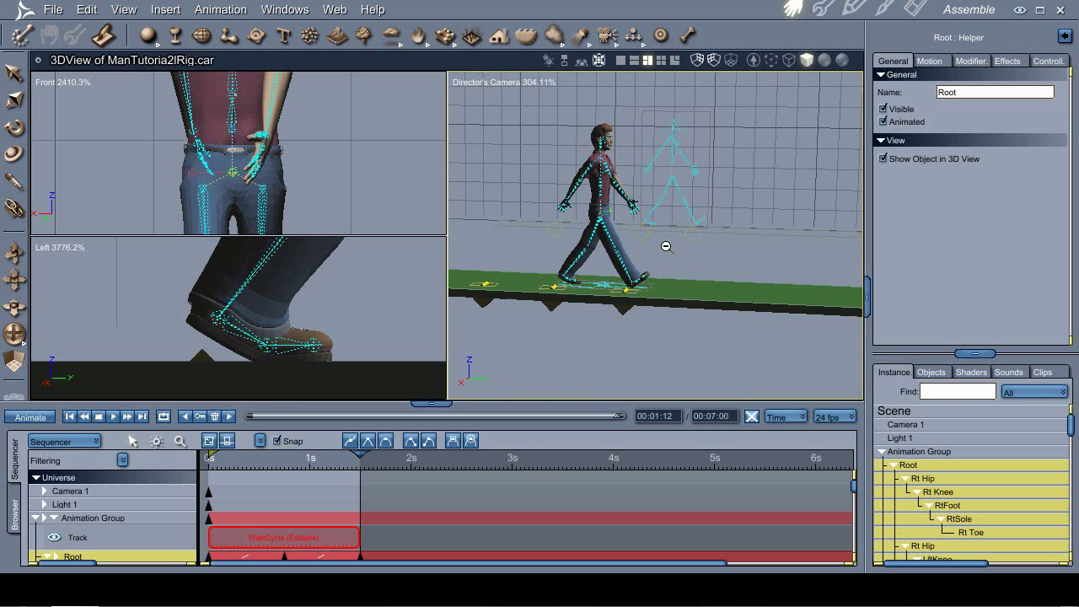
left_click_drag(725, 184, 624, 276)
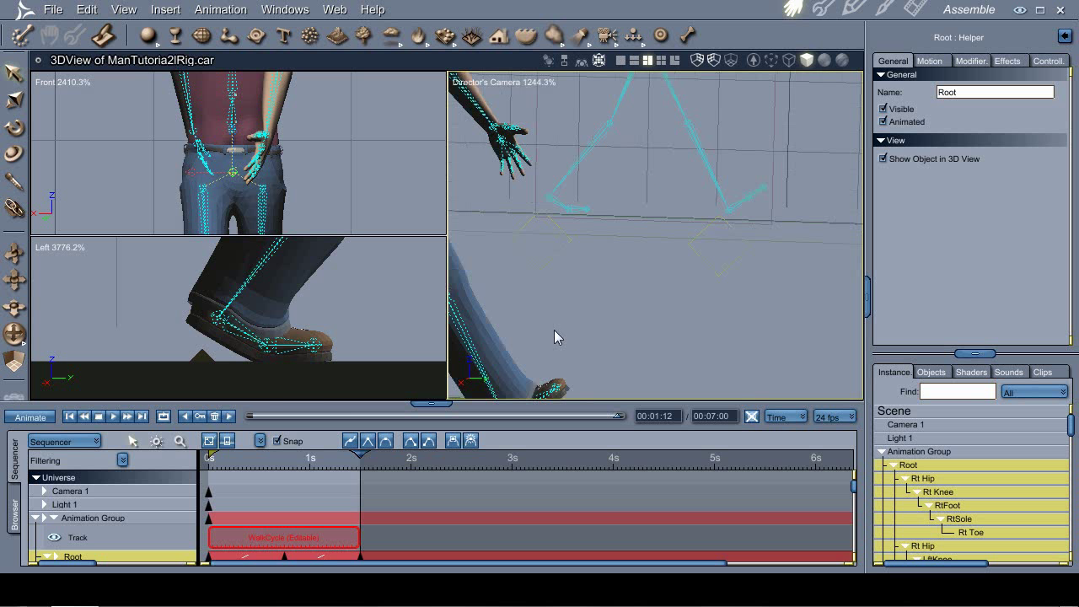
scroll(314, 337, "down", 2)
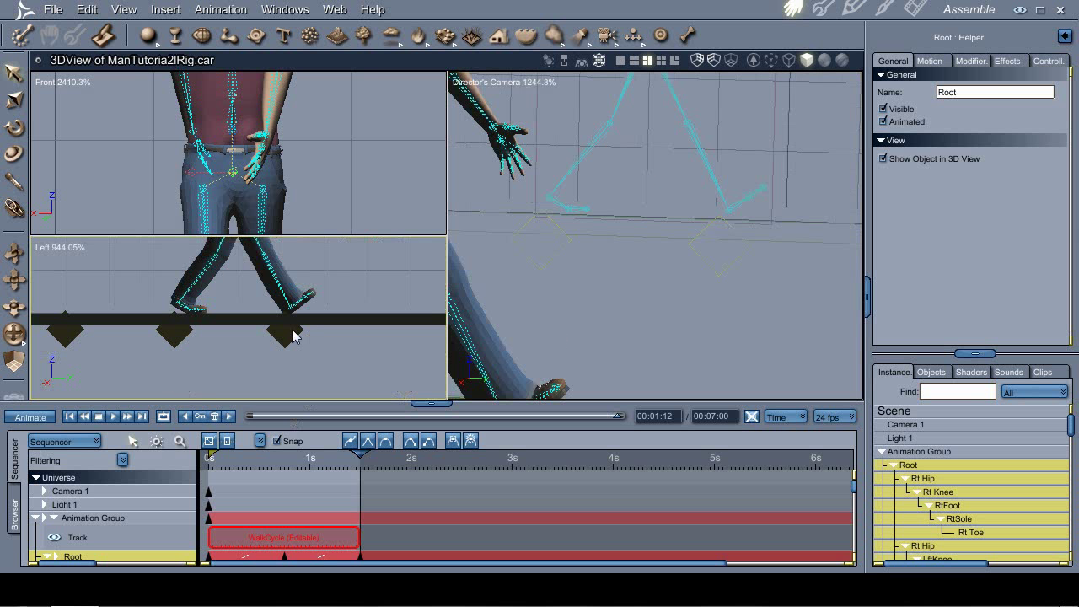
left_click(290, 335)
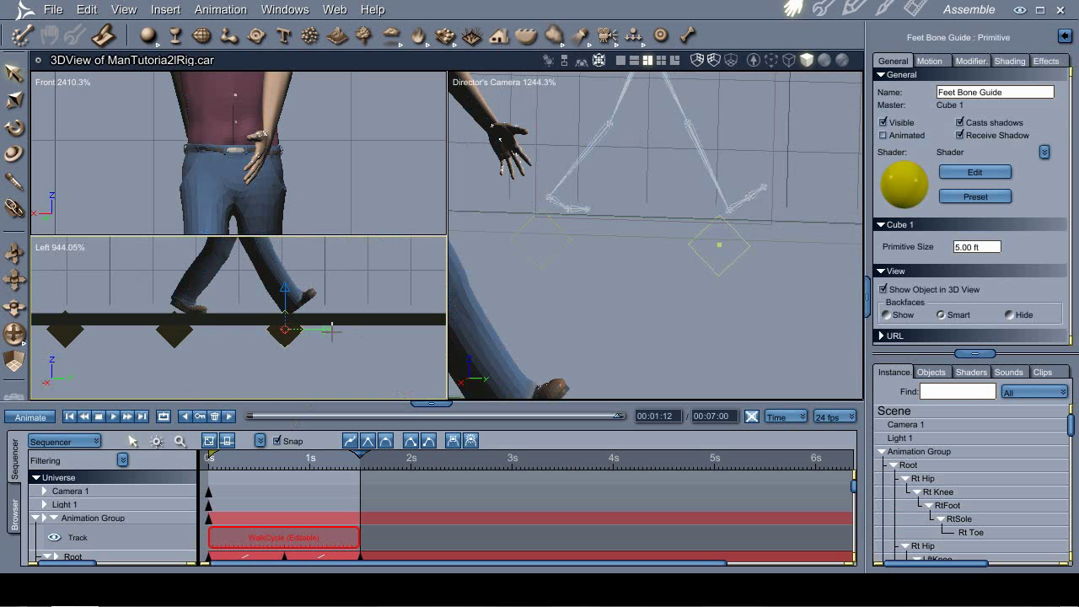
left_click_drag(328, 329, 334, 327)
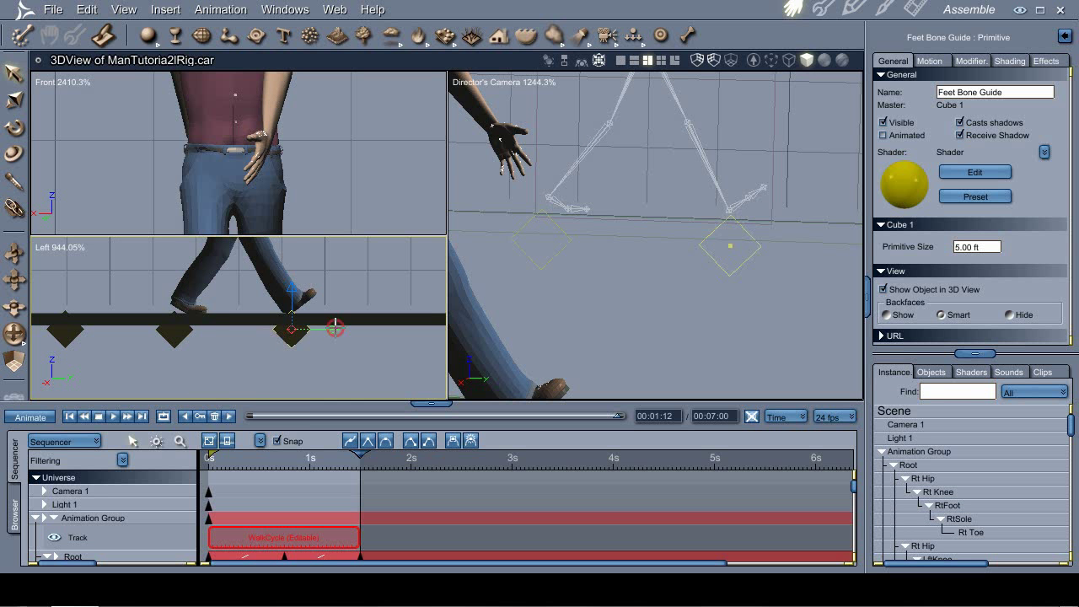
Step: Step back through the keyframes to 00:00:00 and play the walk twice to review the forward motion over the guides
scroll(515, 331, "down", 5)
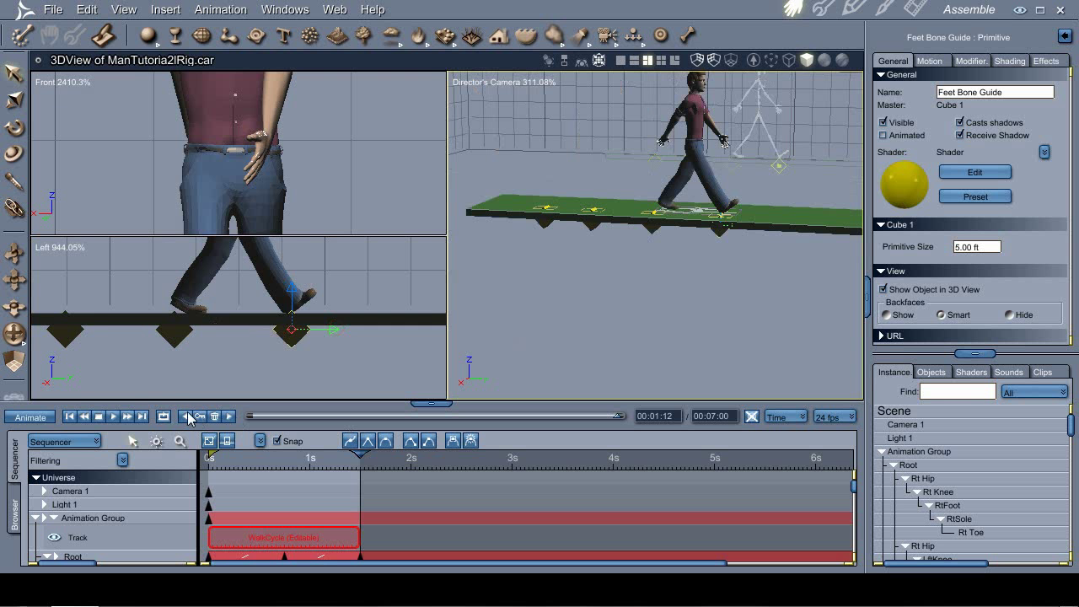
left_click(187, 417)
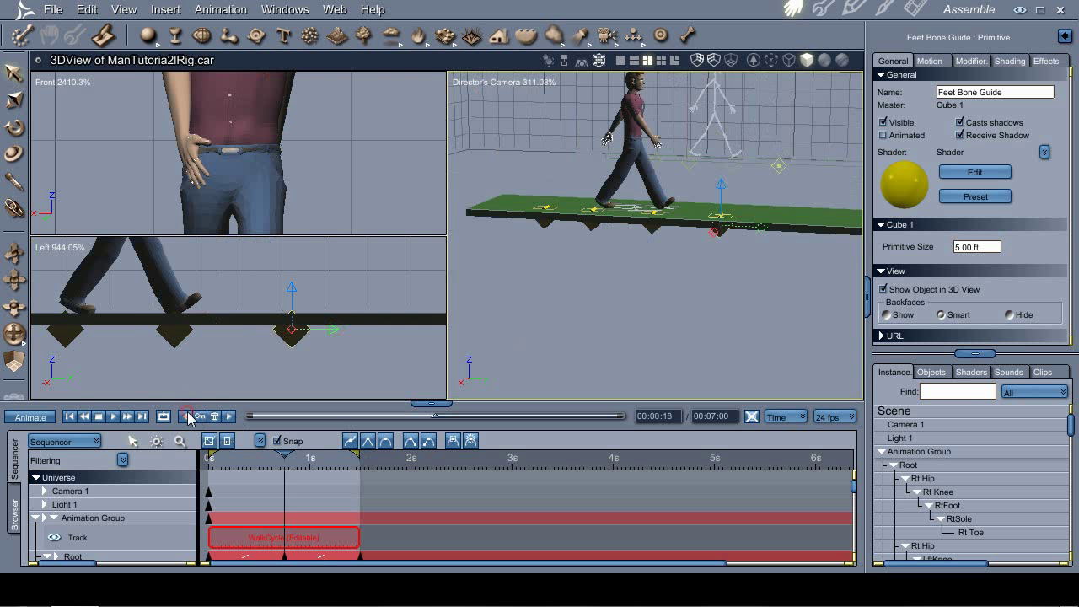
left_click(187, 417)
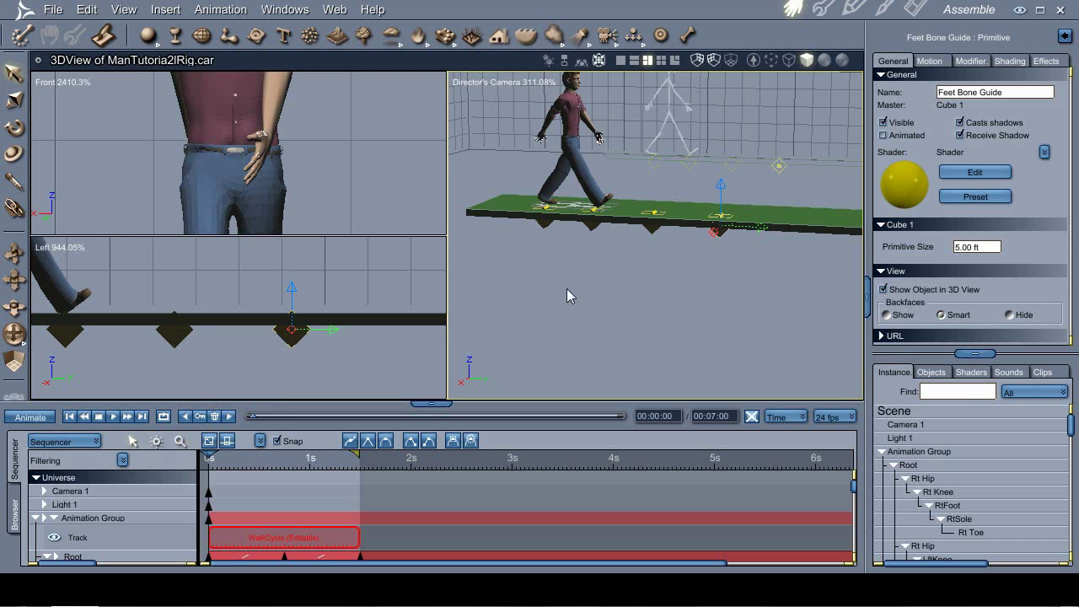
left_click_drag(566, 288, 662, 268)
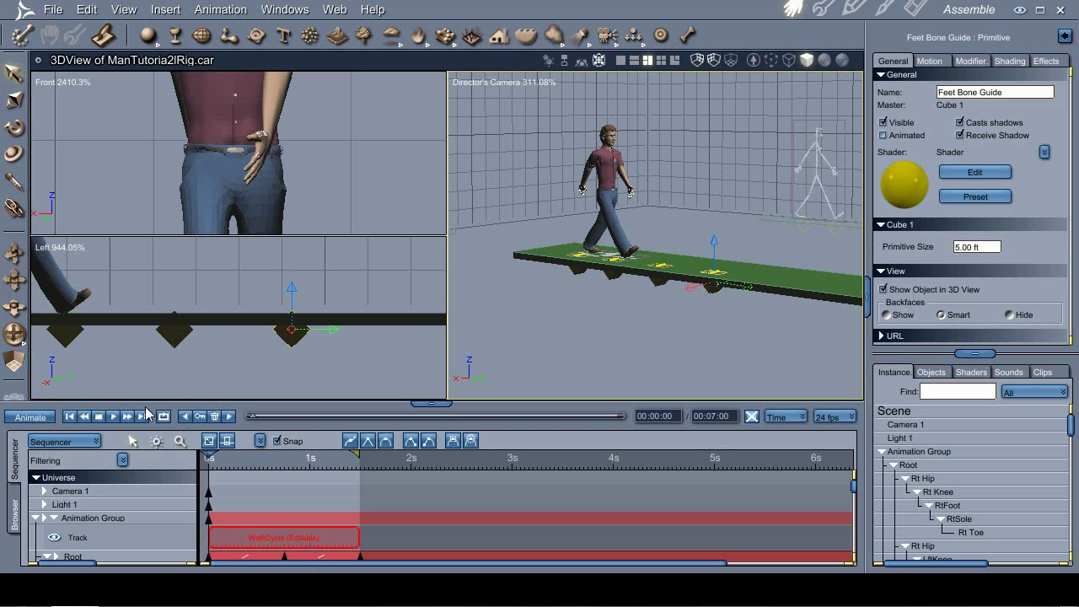
left_click(112, 417)
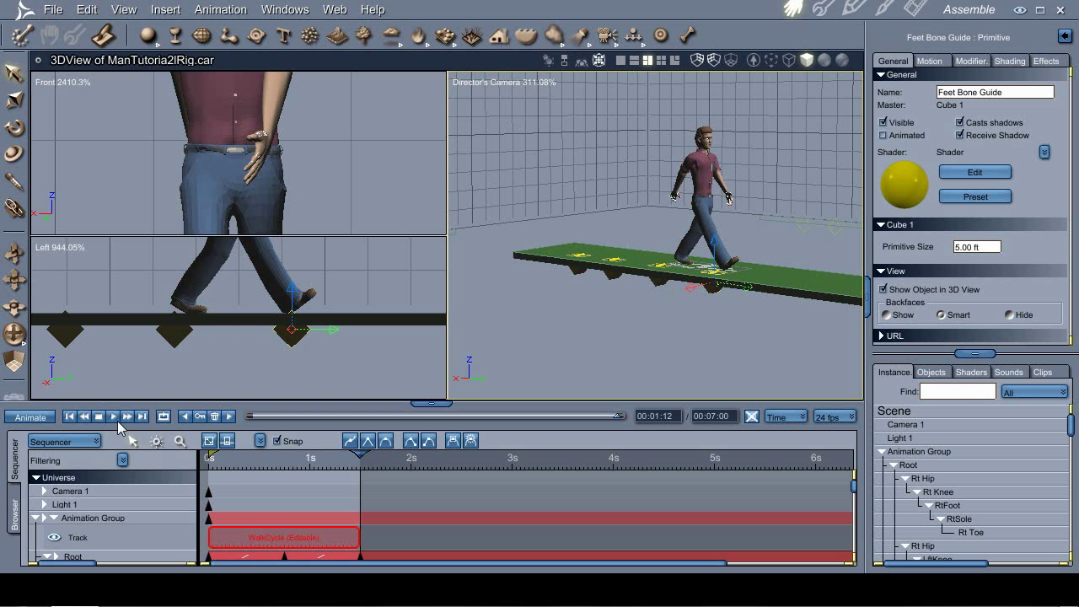
left_click(68, 417)
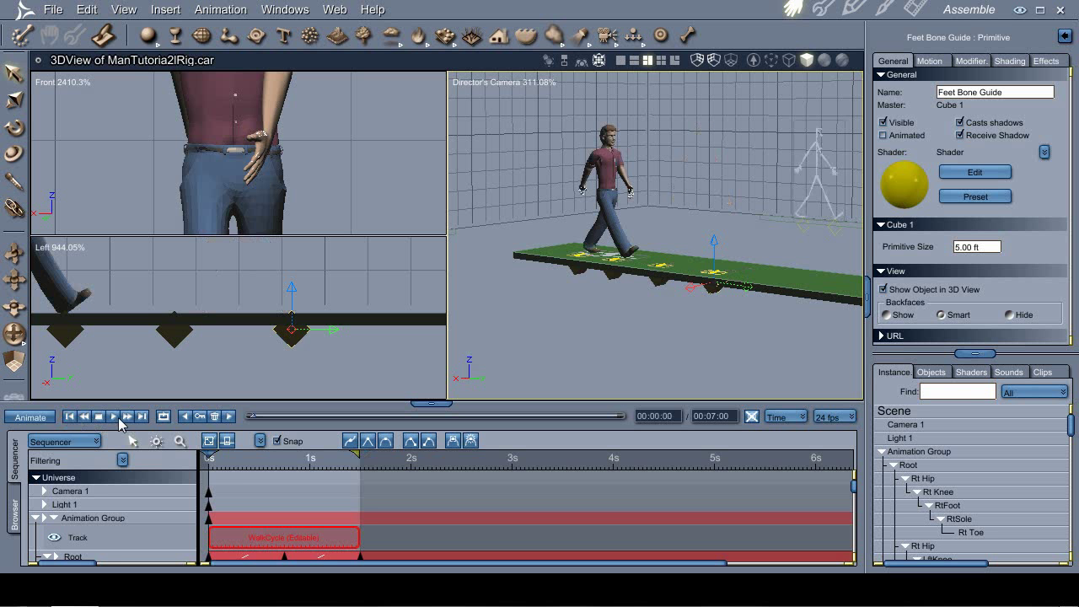
left_click(112, 416)
Step: Select the Root at 00:00:09 and raise it until the standing feet come up out of the ground
left_click(245, 460)
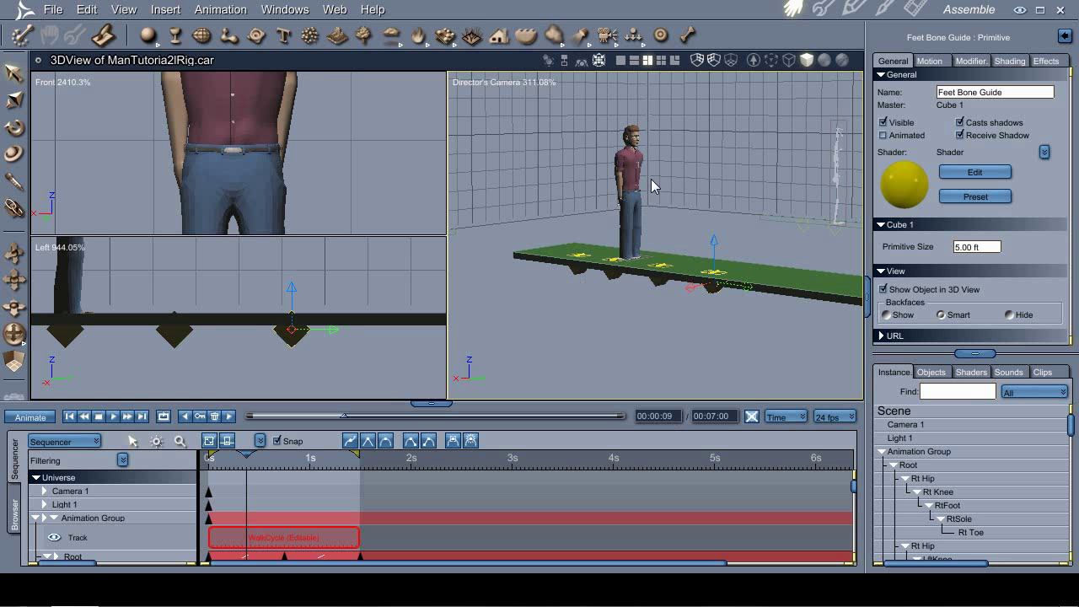
scroll(597, 285, "up", 5)
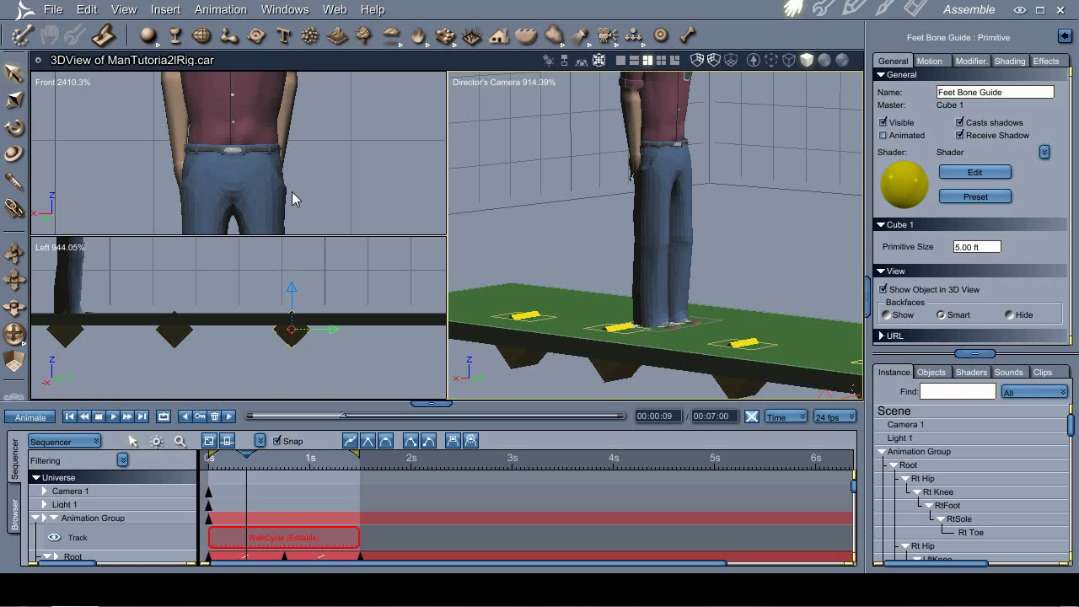
right_click(238, 175)
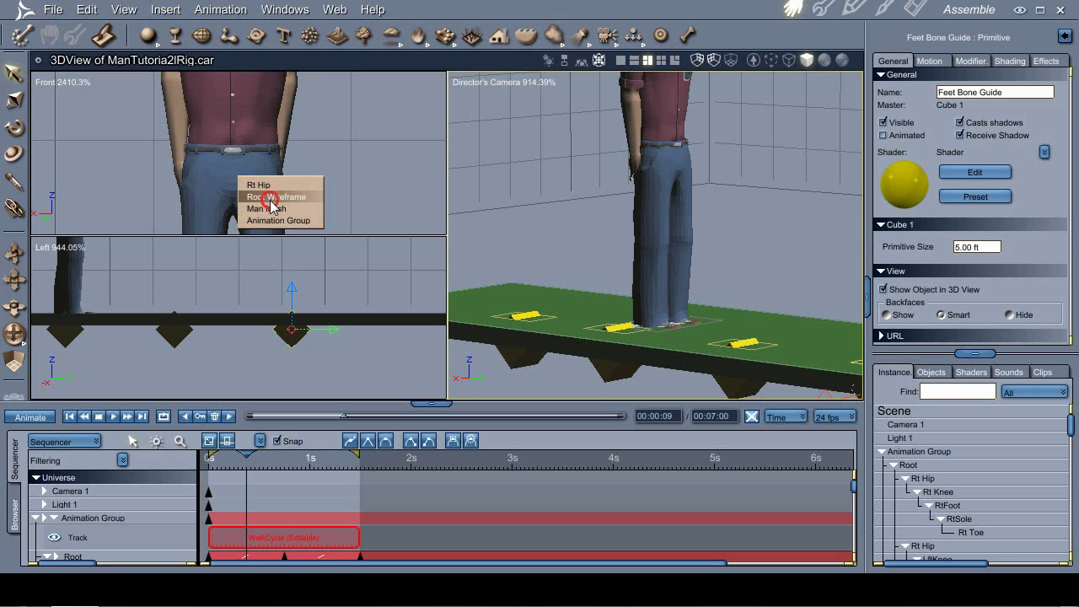
left_click(272, 199)
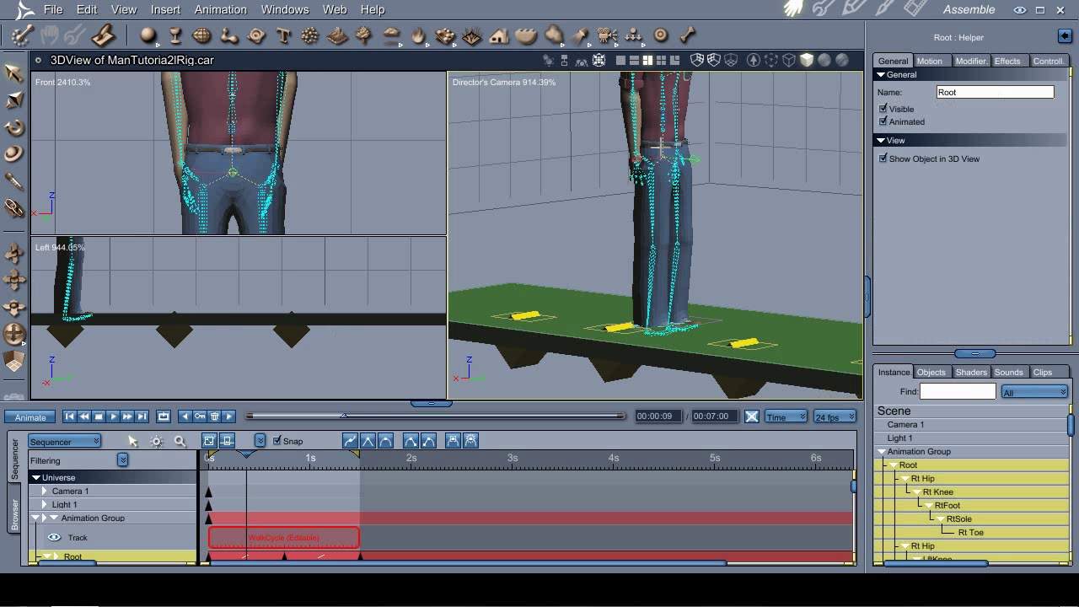
left_click_drag(115, 279, 197, 347)
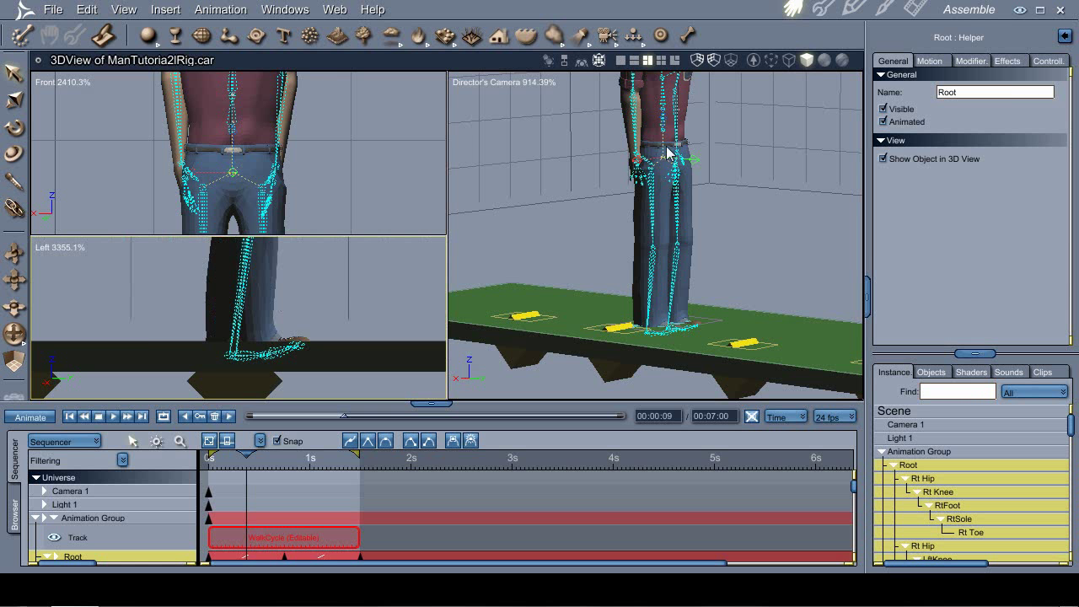
left_click_drag(663, 141, 666, 132)
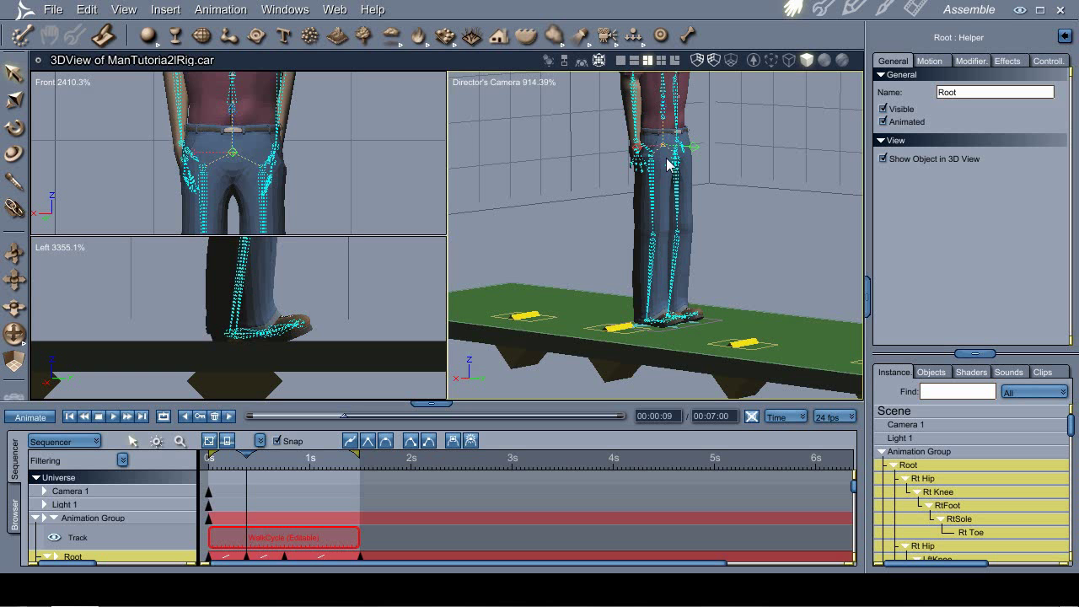
key("Right")
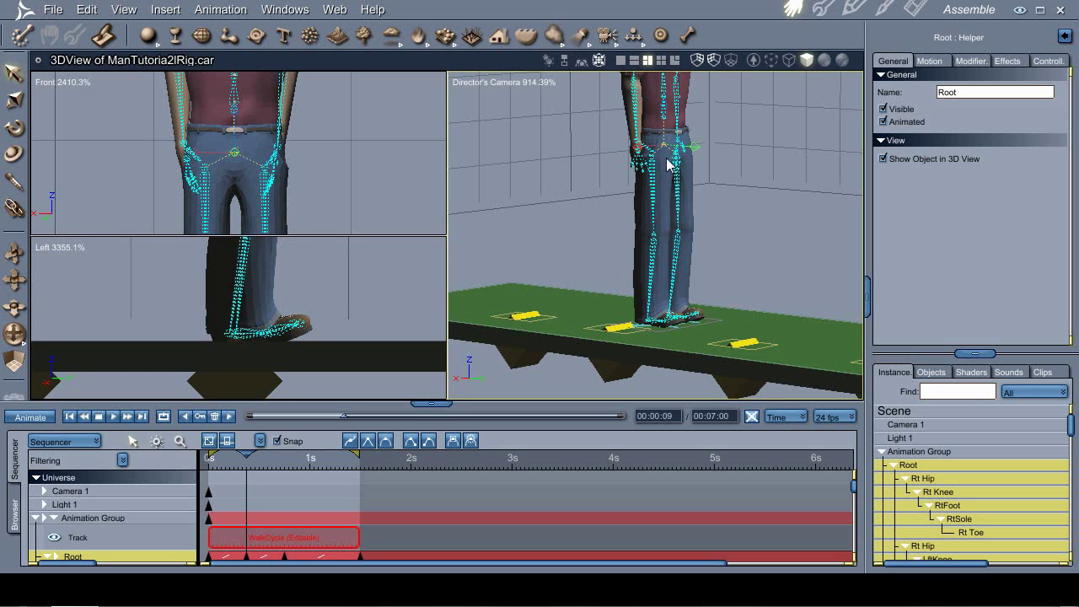
key("Left")
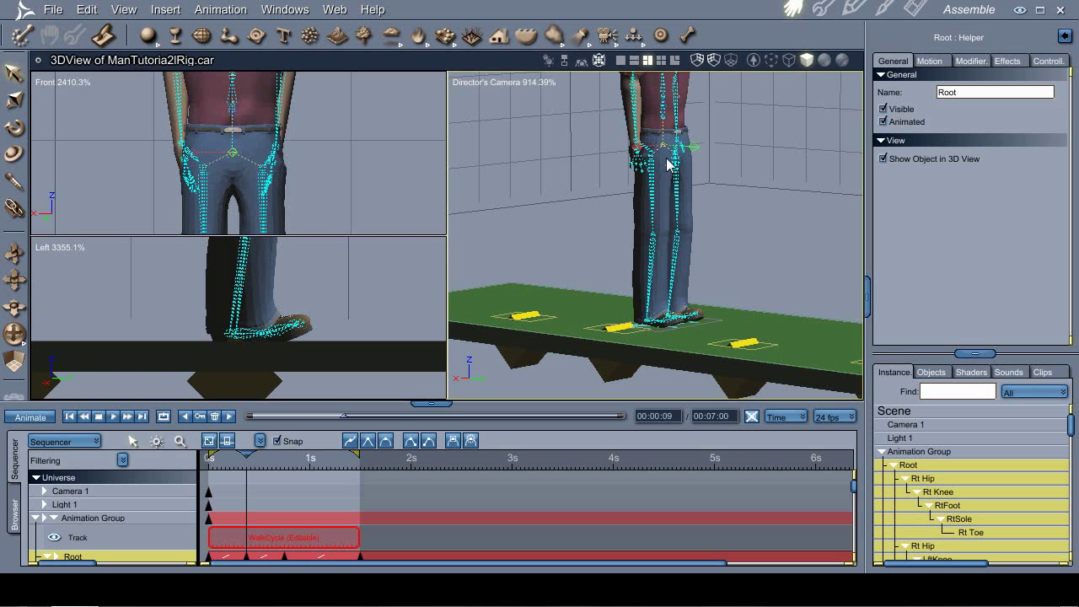
Step: Nudge the Root vertically at 00:00:09 in small increments until the supporting heel rests on the tip of the second guide
left_click(342, 286)
key("Up")
key("Up")
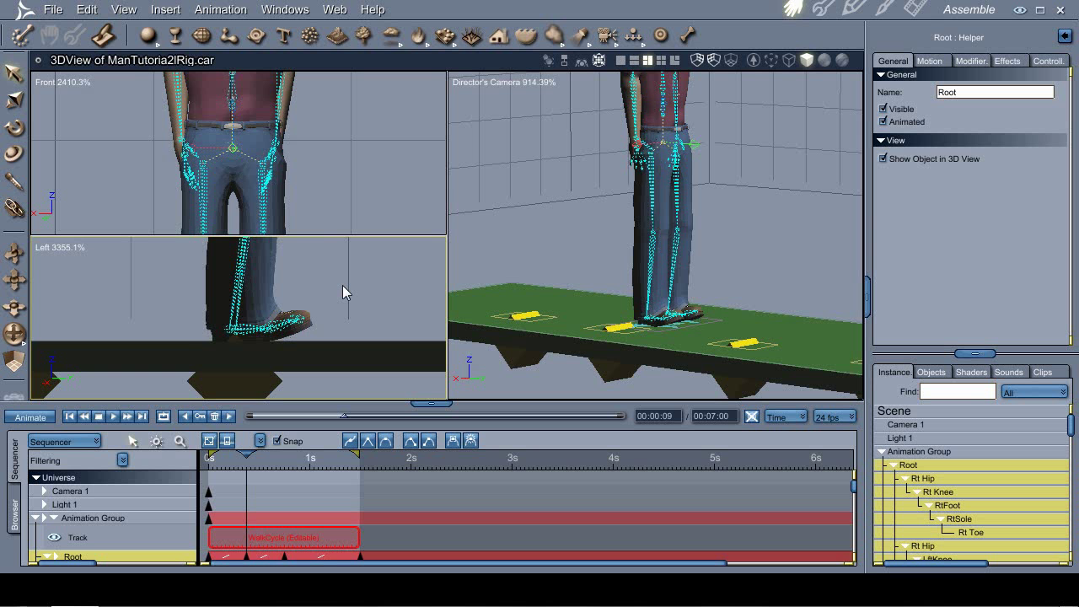
key("Up")
key("Down")
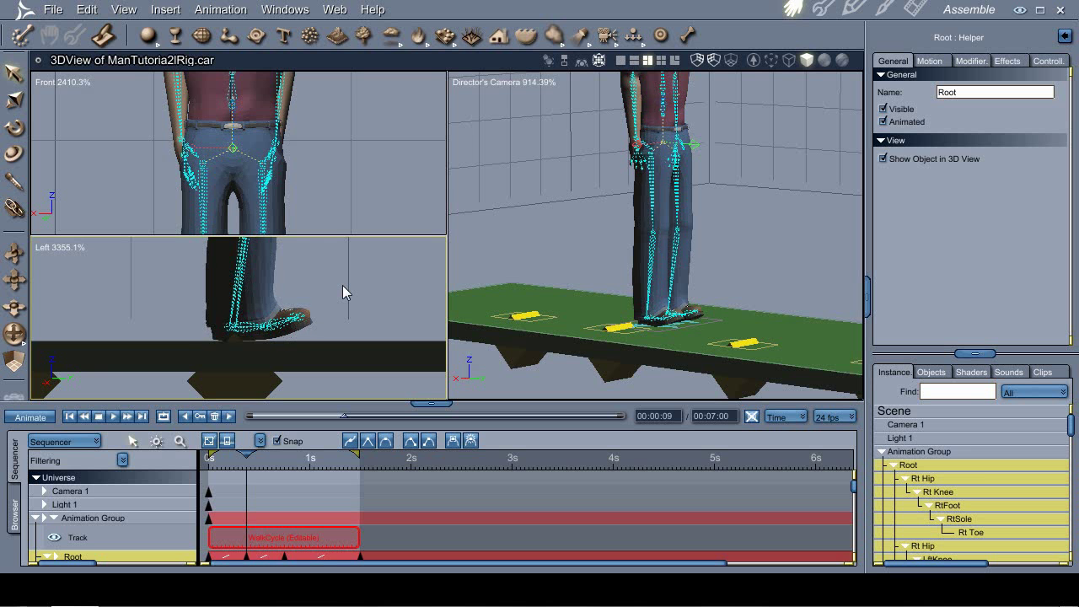
key("Down")
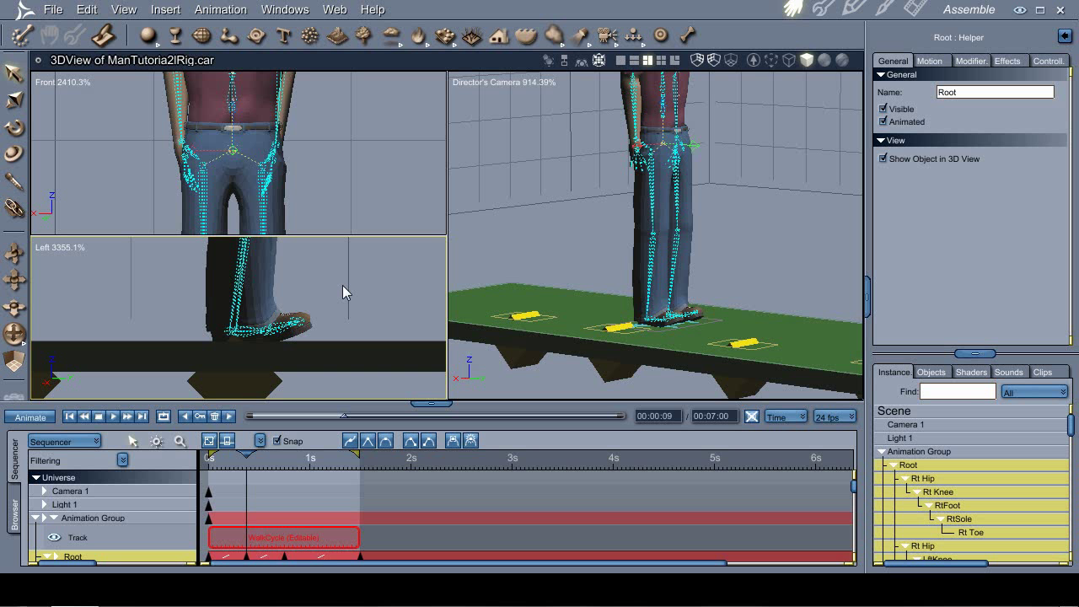
key("Up")
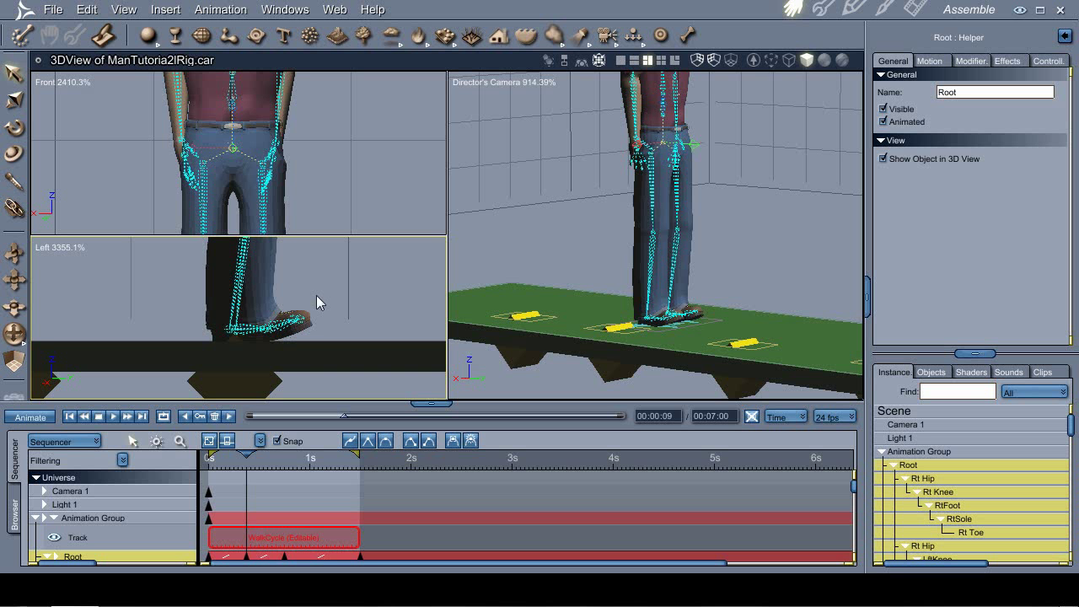
Step: Compare with the first keyframe, then rotate the left leg's hip bone at 00:00:09 to swing the thigh forward
left_click(650, 244, "ctrl+alt")
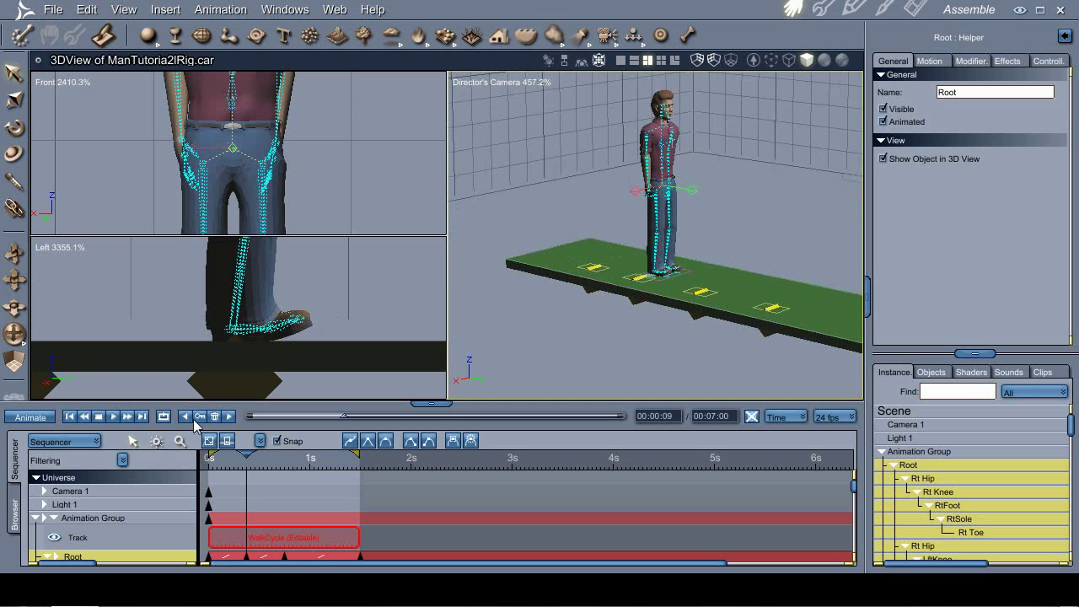
left_click(187, 417)
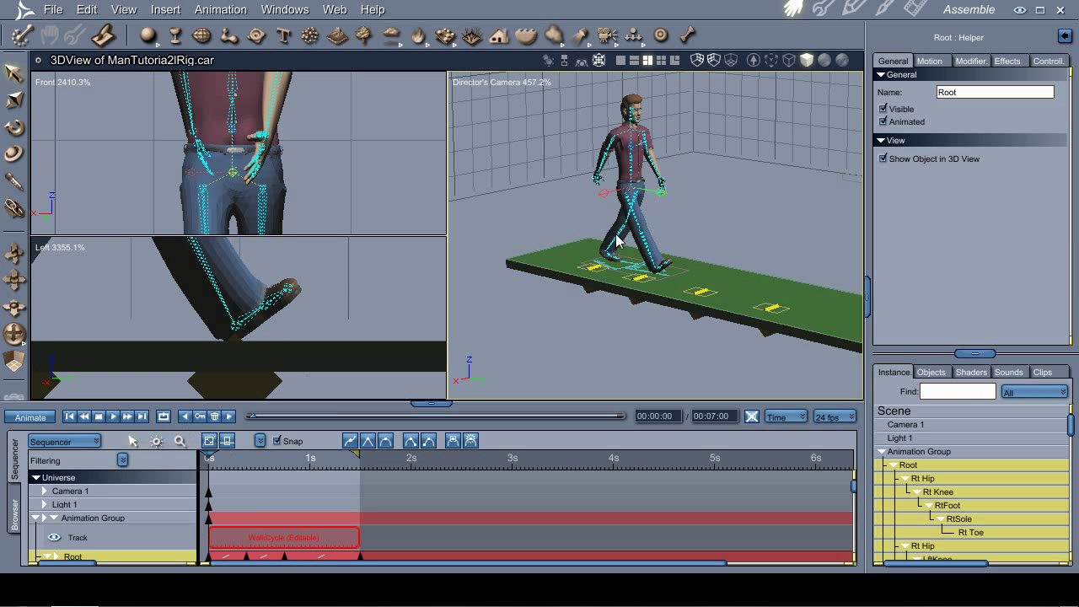
left_click(231, 418)
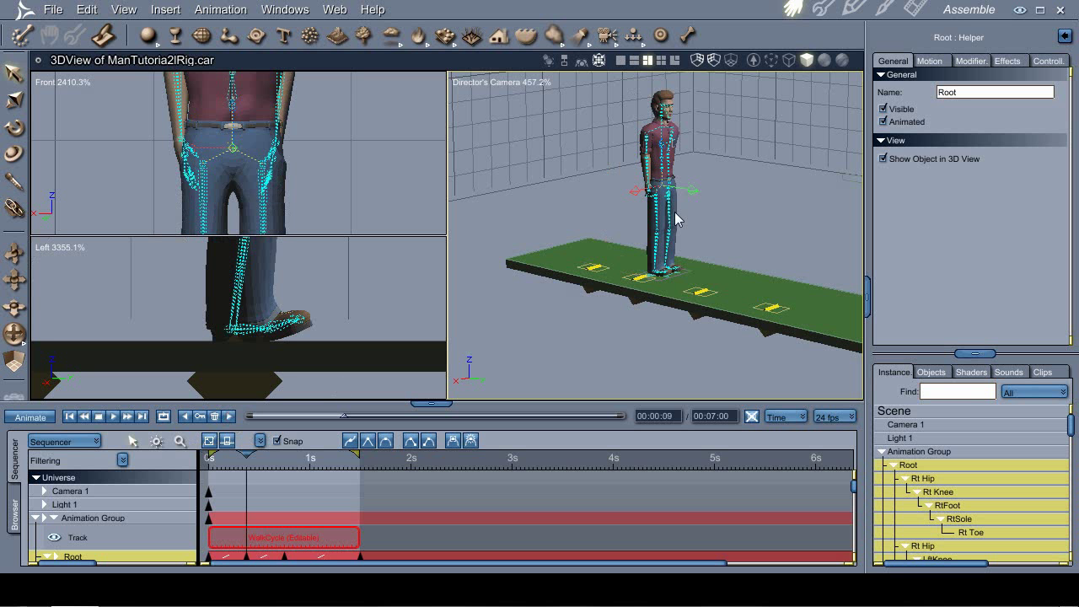
left_click(668, 207)
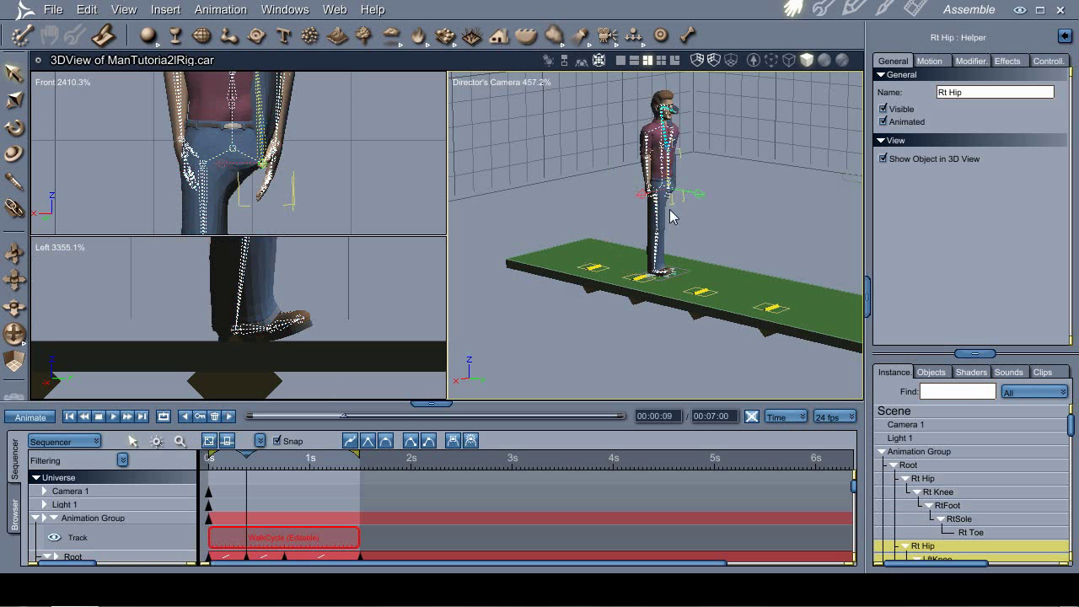
key("ctrl+z")
key("r")
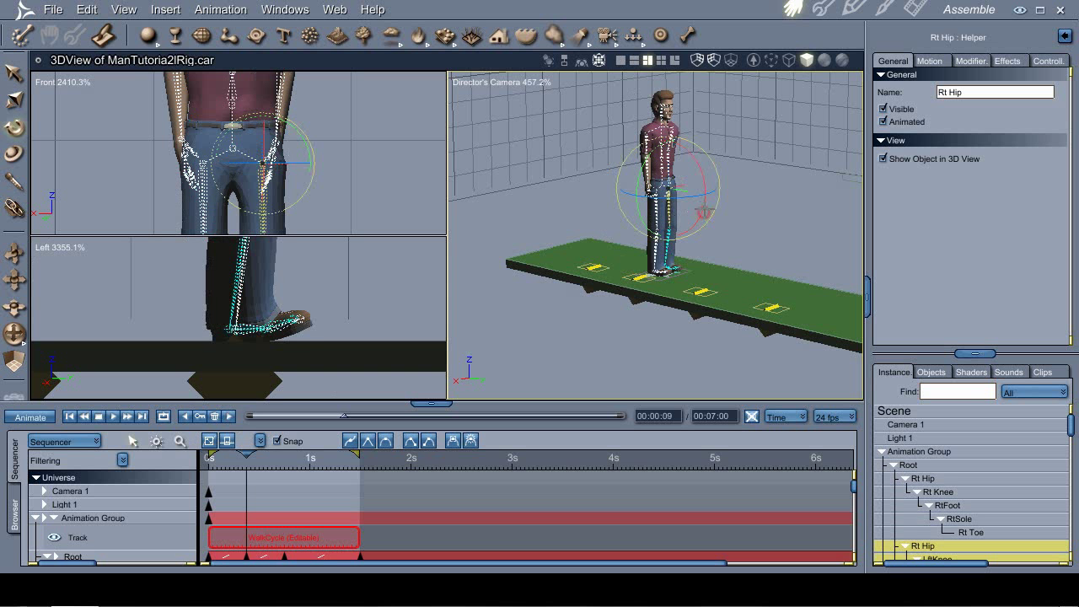
left_click_drag(703, 211, 728, 189)
Step: Rotate the LftKnee bone at 00:00:09 to bend the lower leg back behind the supporting leg
left_click(687, 248)
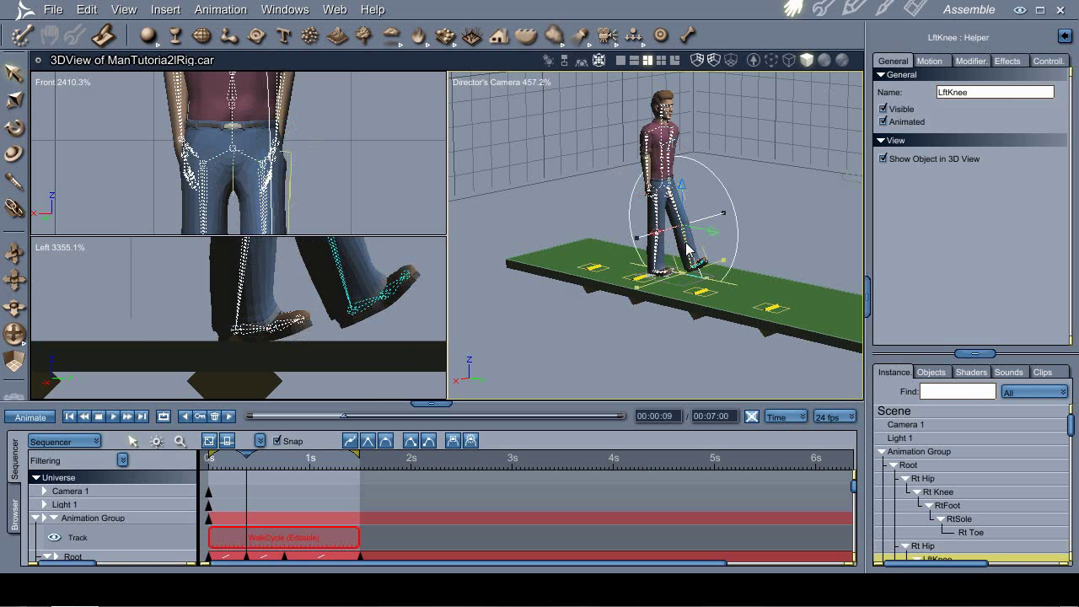
key("r")
left_click_drag(718, 225, 694, 74)
key("t")
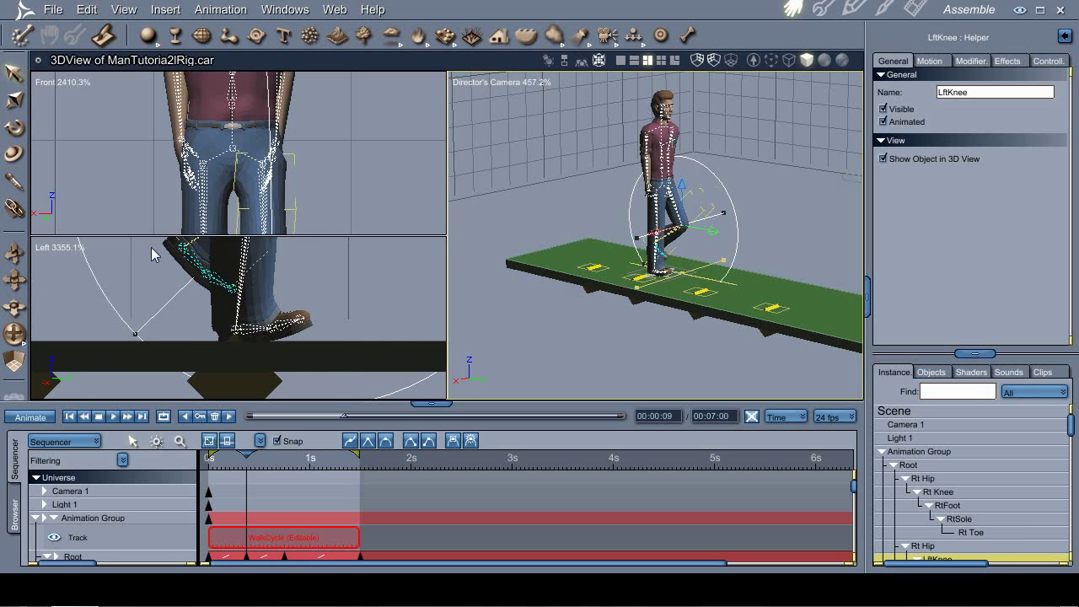
Step: Rotate the LftFoot bone at 00:00:09 so the toes point down, and compare the pose with the first keyframe
left_click(190, 251)
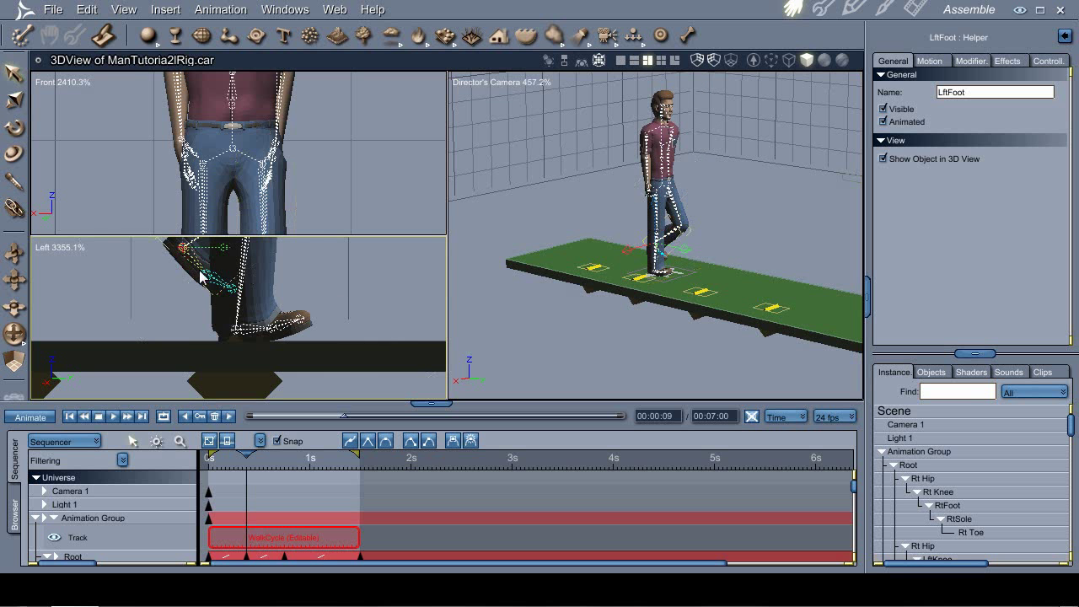
key("r")
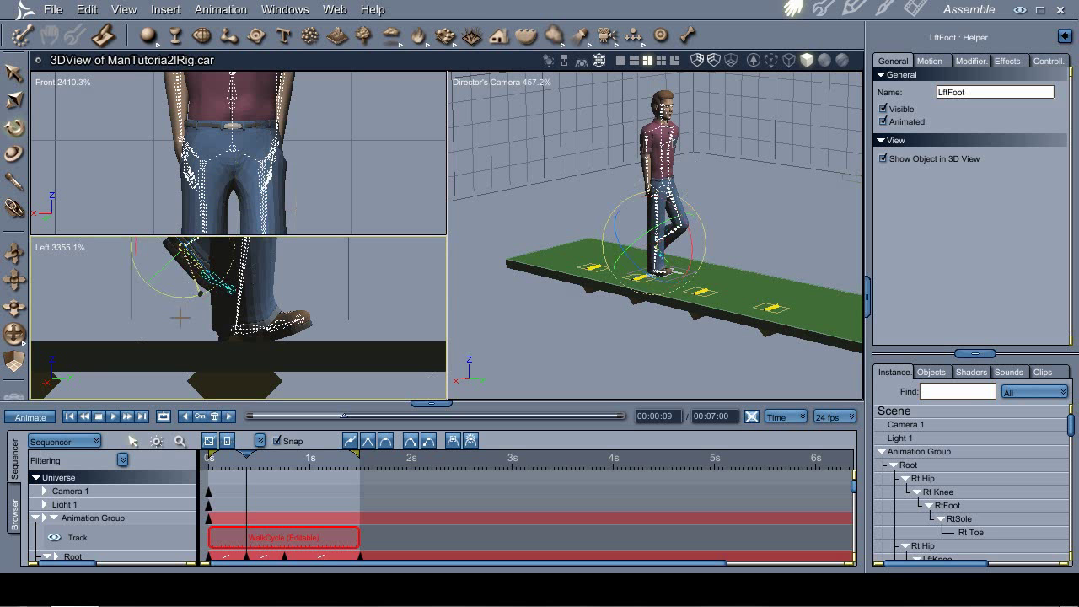
left_click_drag(180, 317, 166, 333)
key("t")
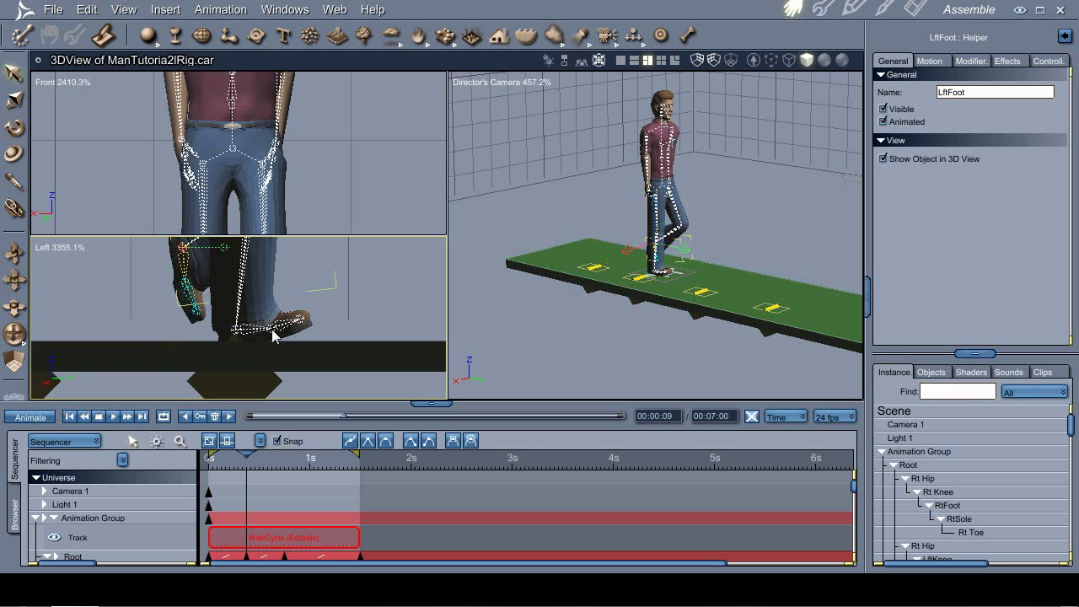
left_click(186, 417)
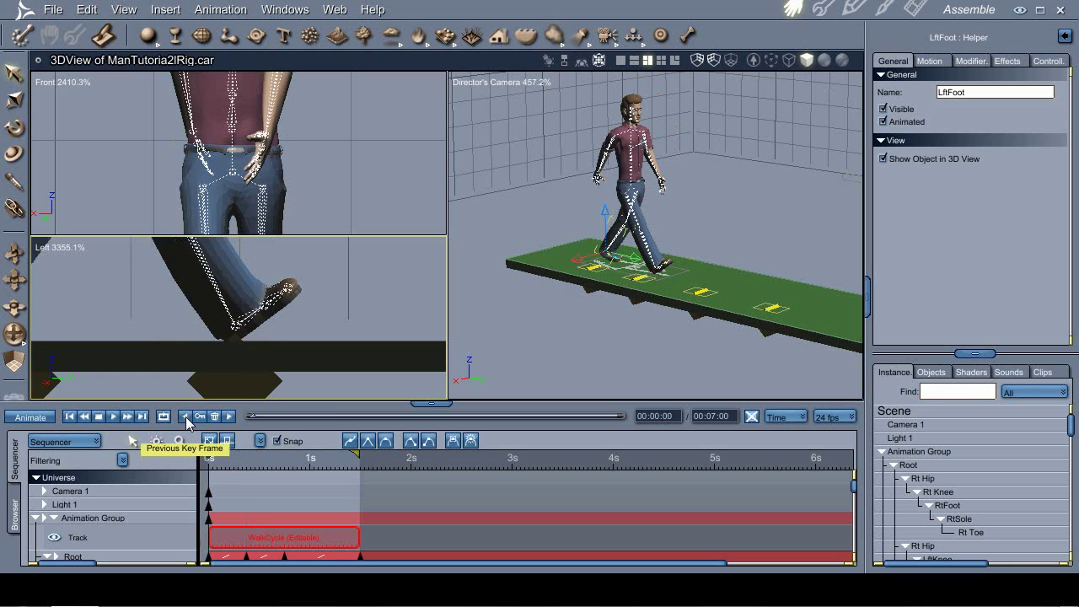
left_click(229, 416)
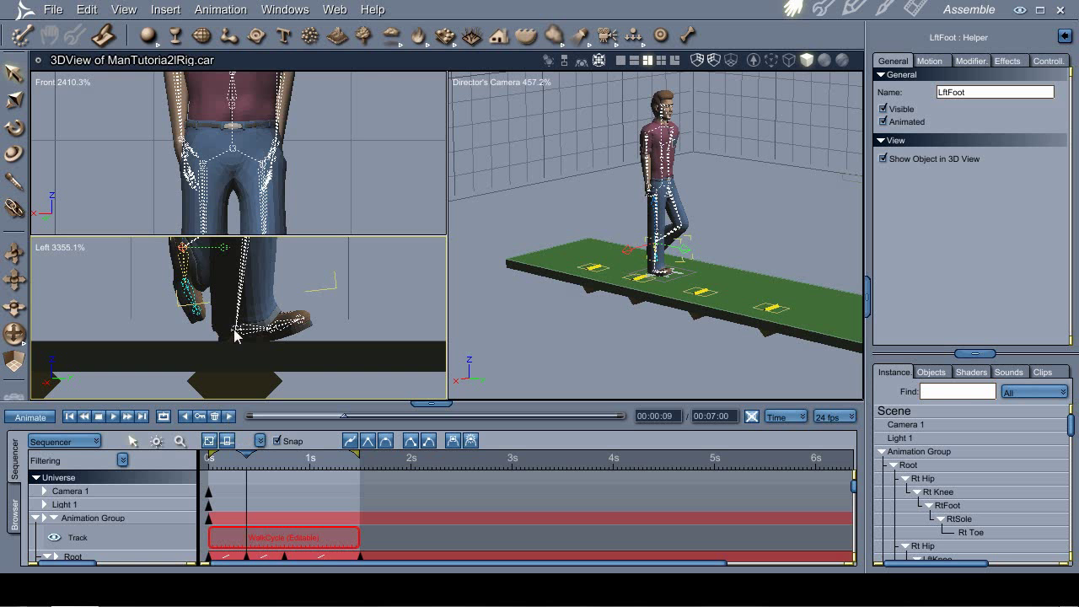
Step: Move the RtFoot bone sideways at 00:00:09 so the supporting foot lines up with its position in the first keyframe
left_click(269, 181, "ctrl+alt")
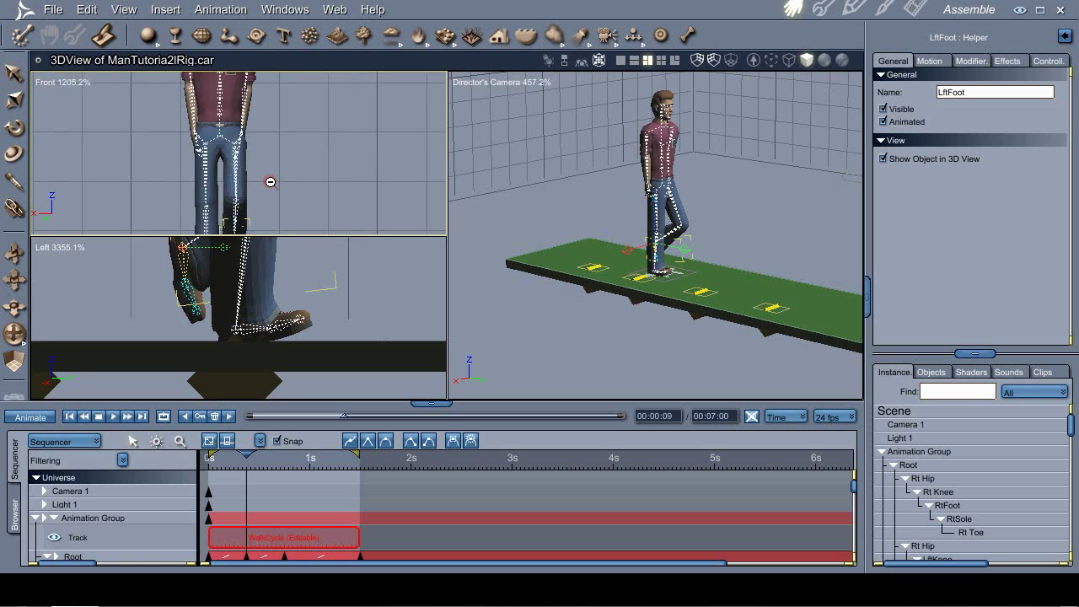
left_click(270, 180, "ctrl+alt")
left_click_drag(252, 159, 185, 215, "ctrl")
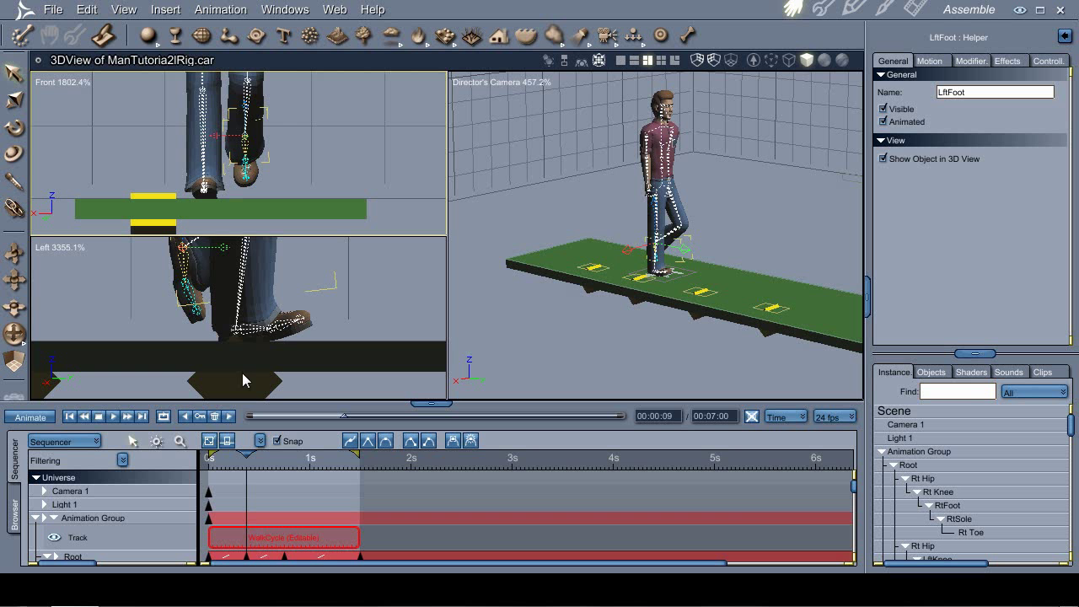
left_click(185, 417)
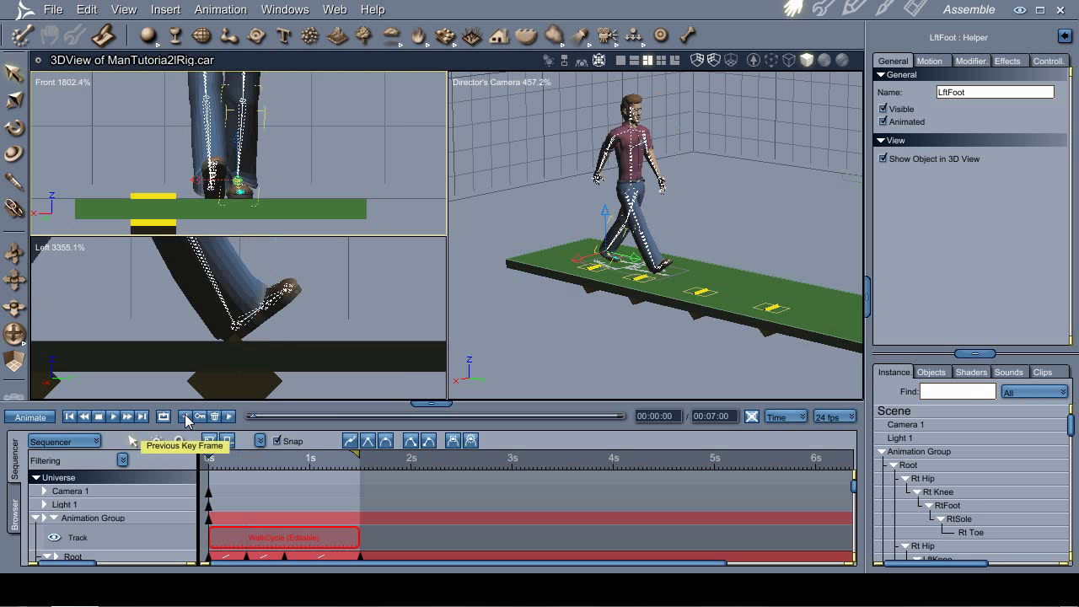
left_click(652, 260, "ctrl")
left_click(647, 258)
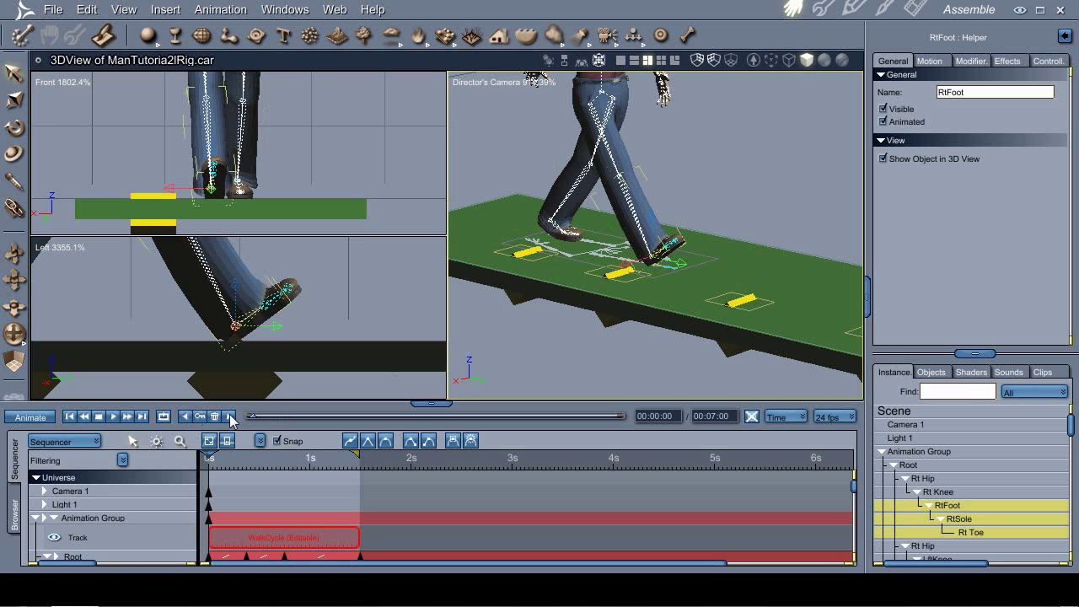
scroll(214, 199, "up", 2)
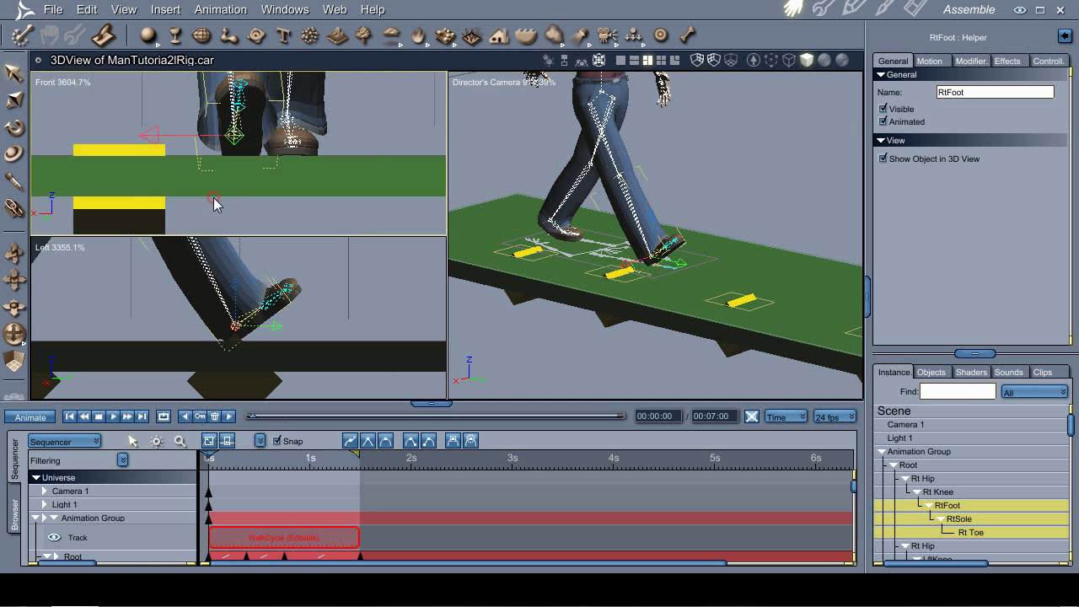
middle_click_drag(250, 174, 364, 257)
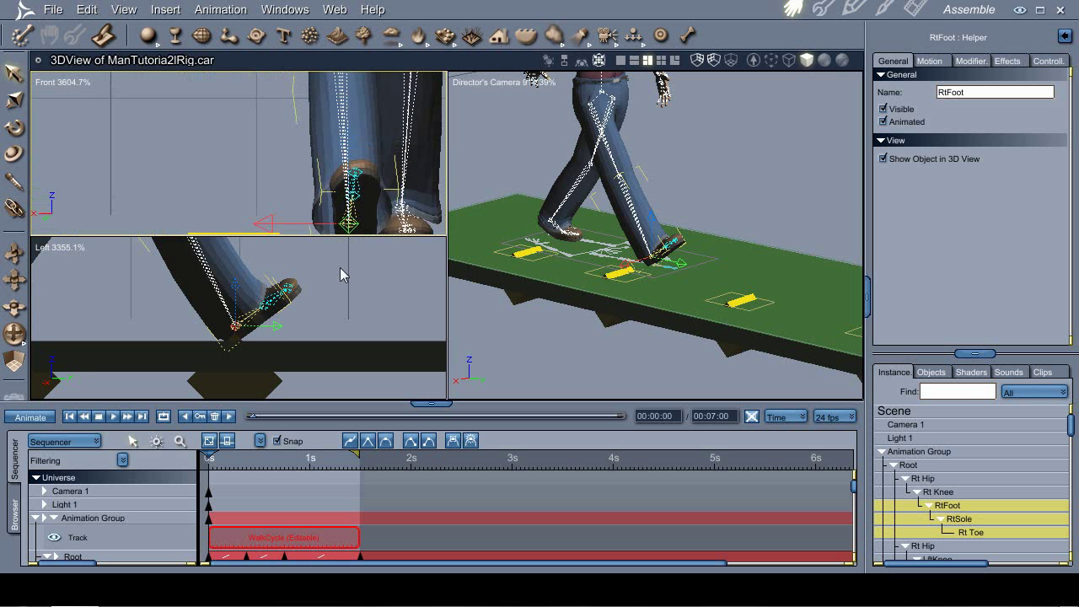
left_click(231, 416)
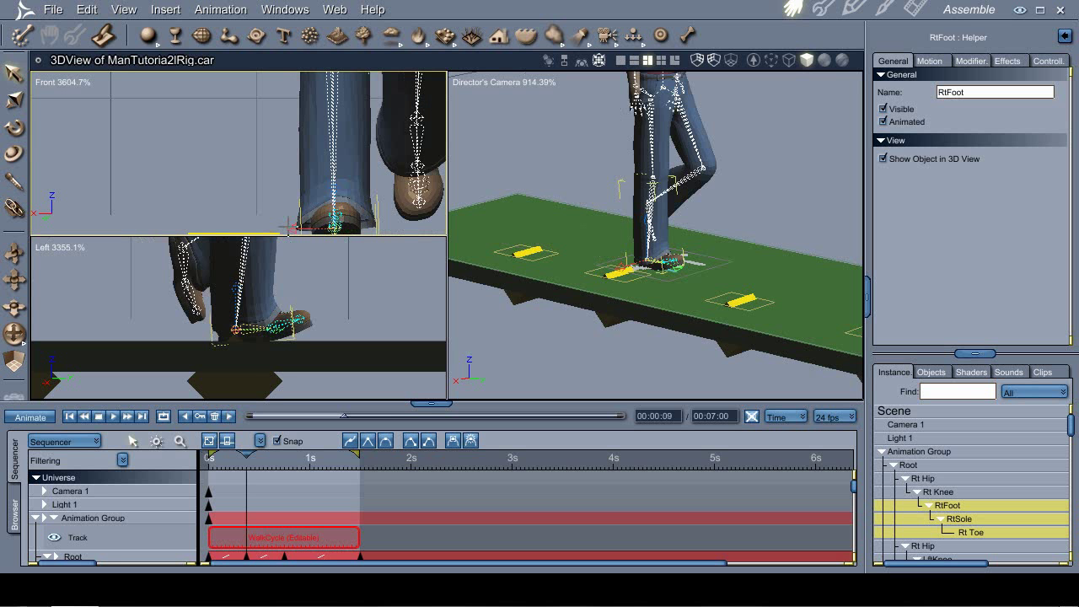
left_click_drag(291, 226, 312, 225)
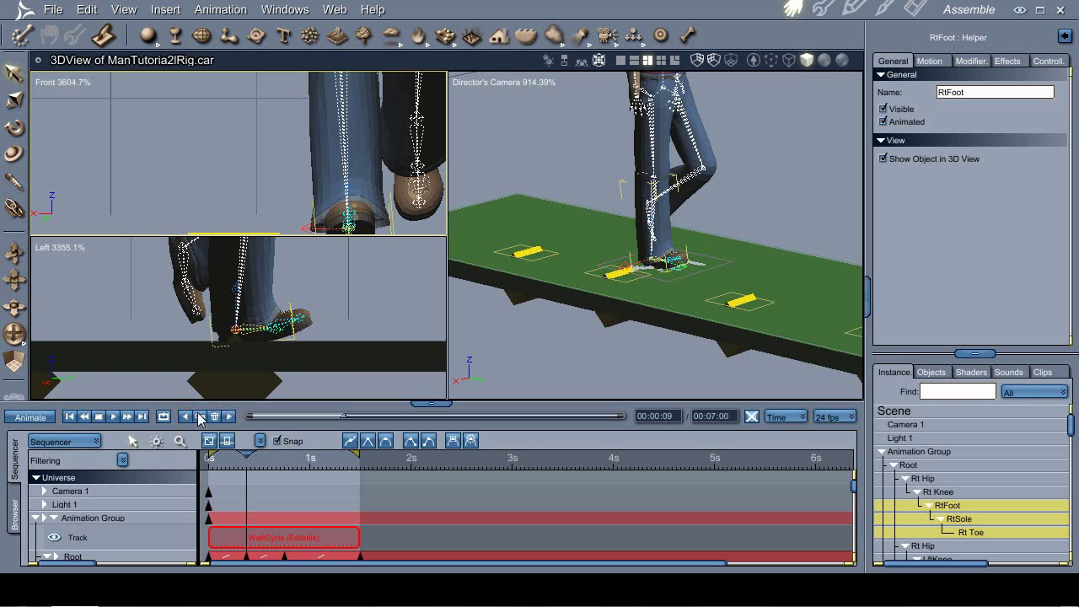
Step: Compare the right foot's sideways alignment across the 00:00:00, 00:00:09 and 00:00:18 keyframes
left_click(187, 416)
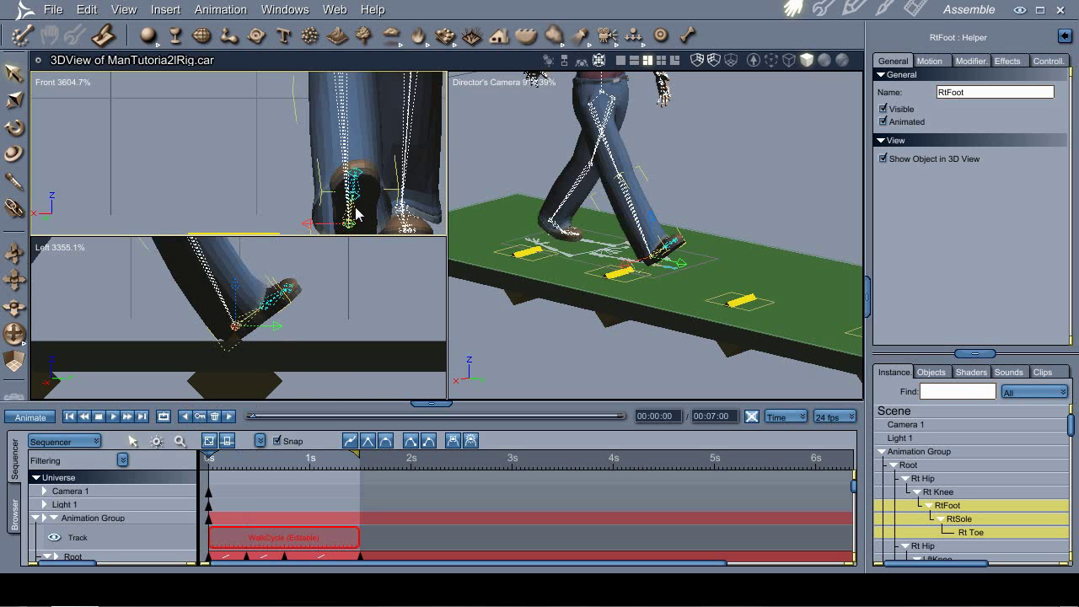
left_click(232, 417)
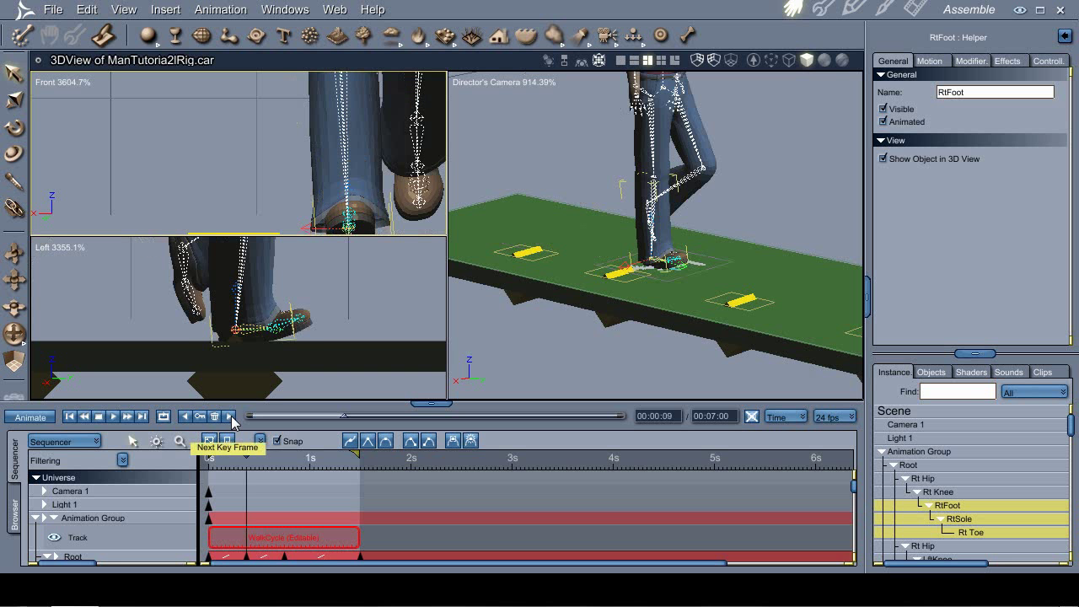
left_click(230, 417)
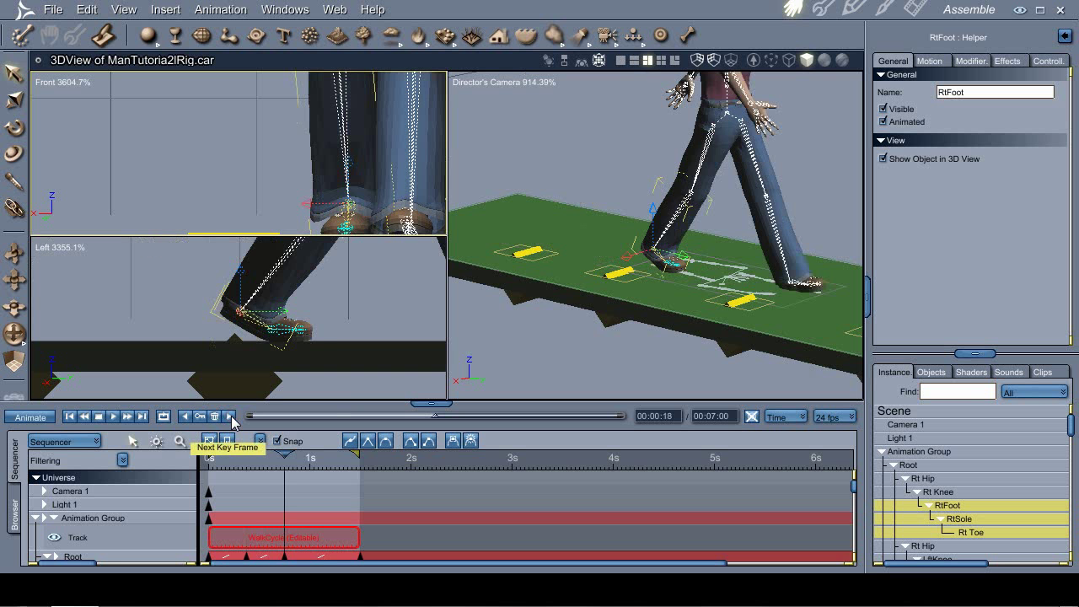
left_click(186, 418)
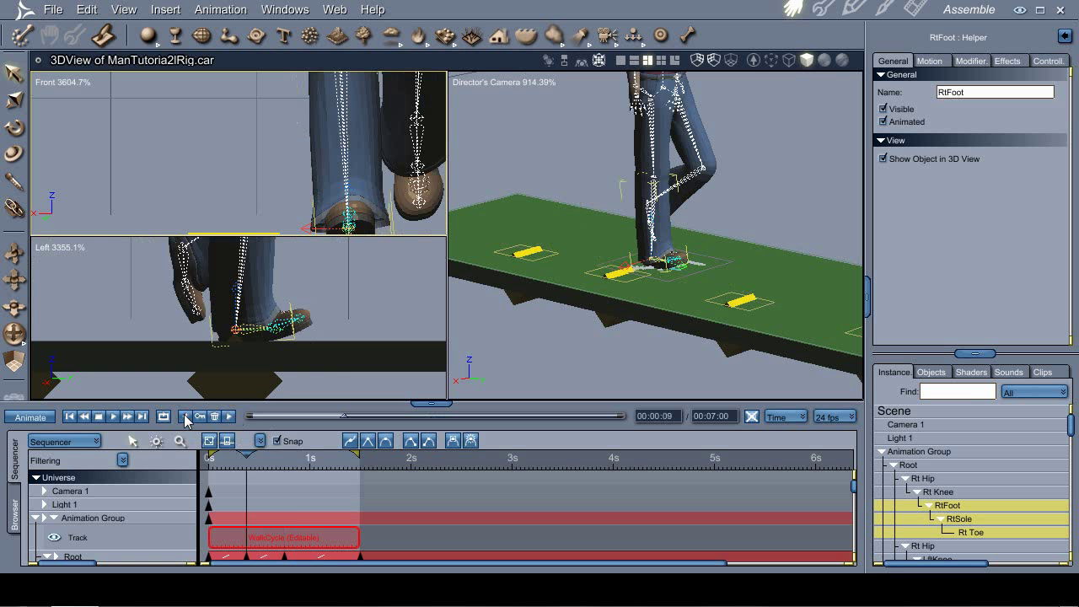
left_click(186, 419)
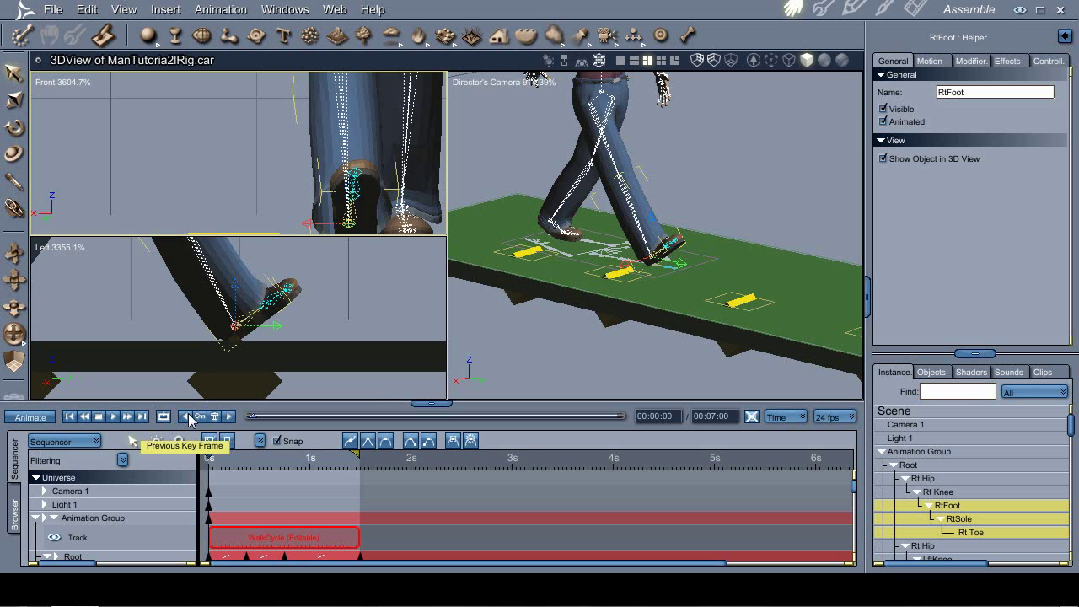
Step: Preview the pose at 00:01:03, comparing it with the 00:00:18 keyframe, and examine the RtFoot bone's transform values at 00:00:09
left_click(323, 462)
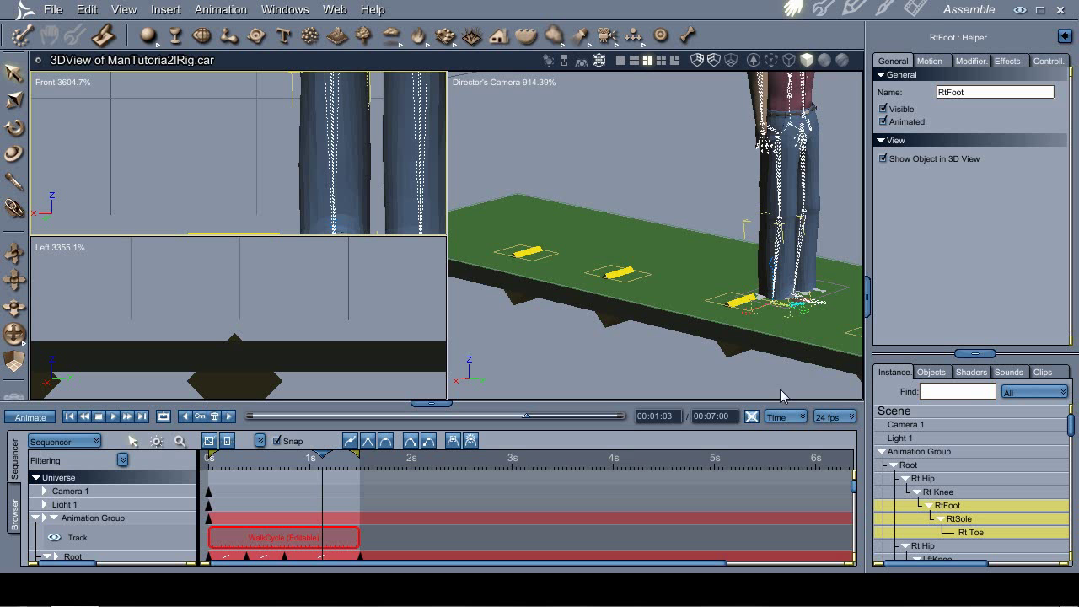
double_click(666, 416)
left_click(186, 417)
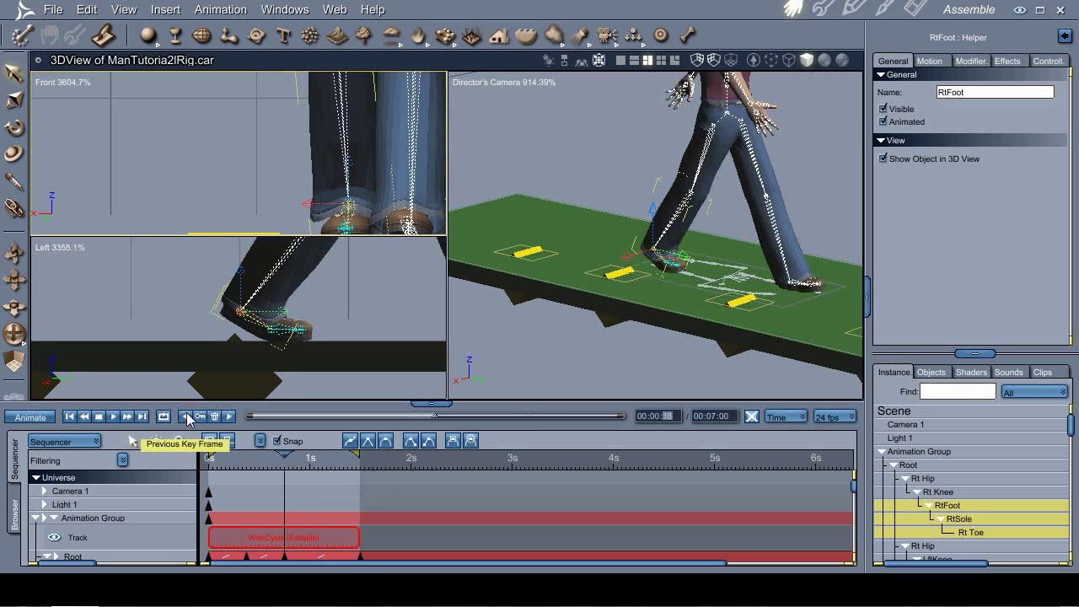
left_click(186, 418)
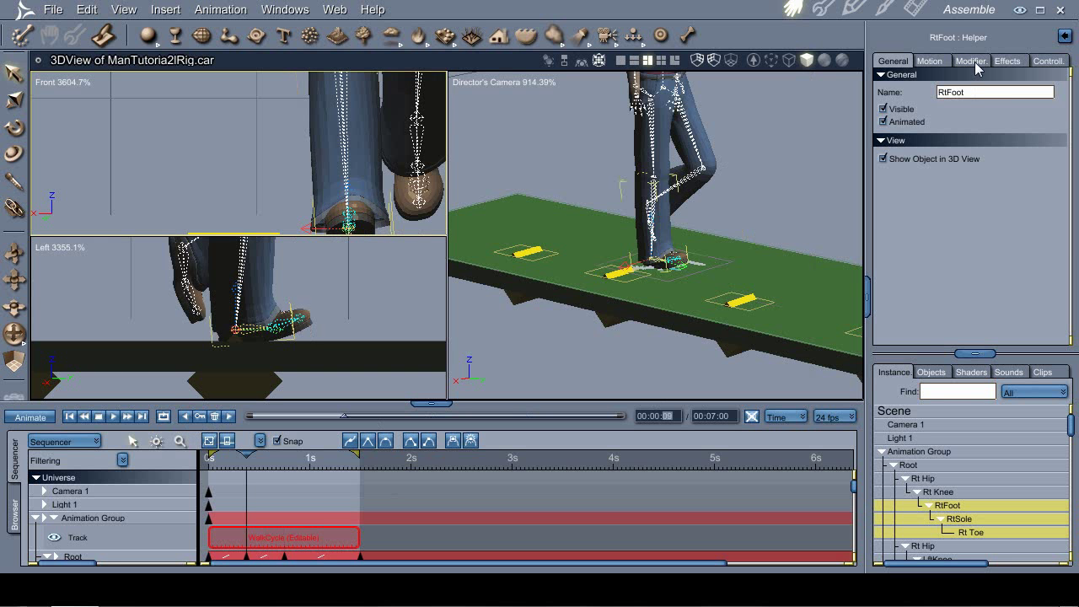
left_click(930, 61)
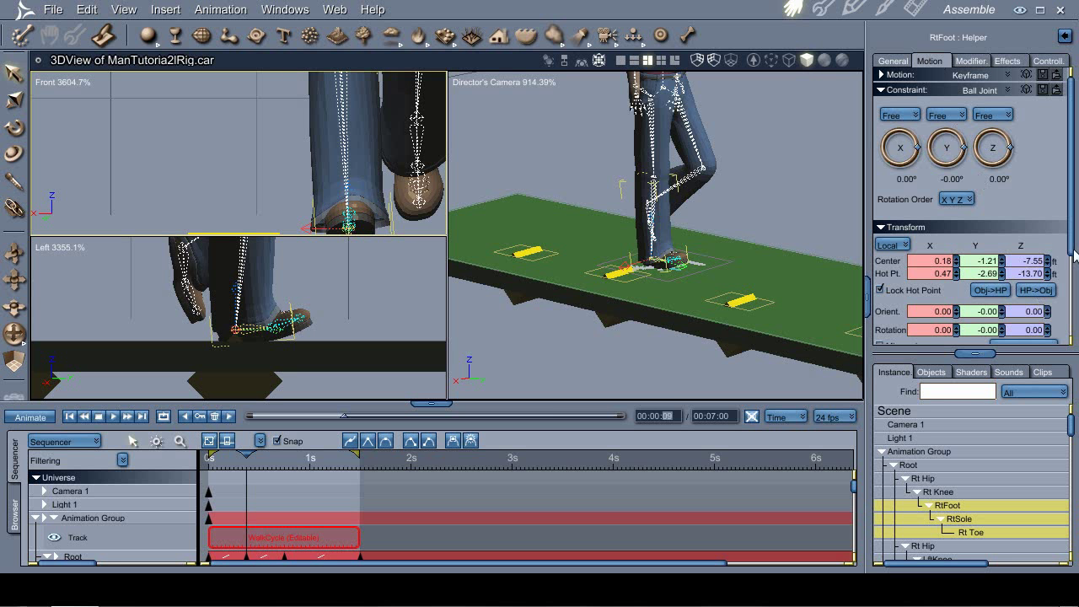
left_click_drag(1069, 241, 1070, 307)
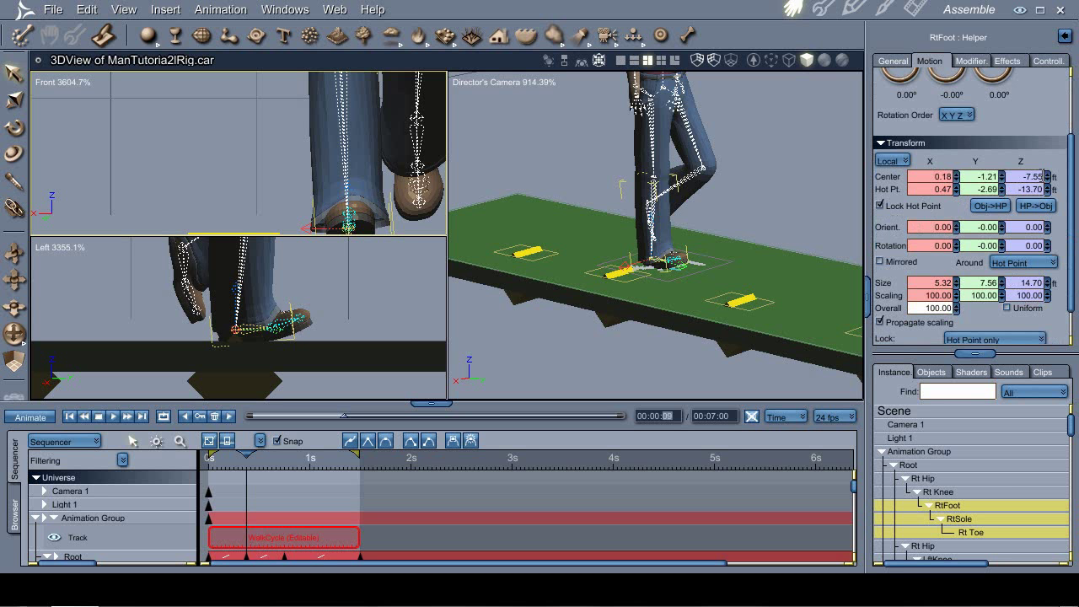
left_click(228, 417)
left_click(228, 416)
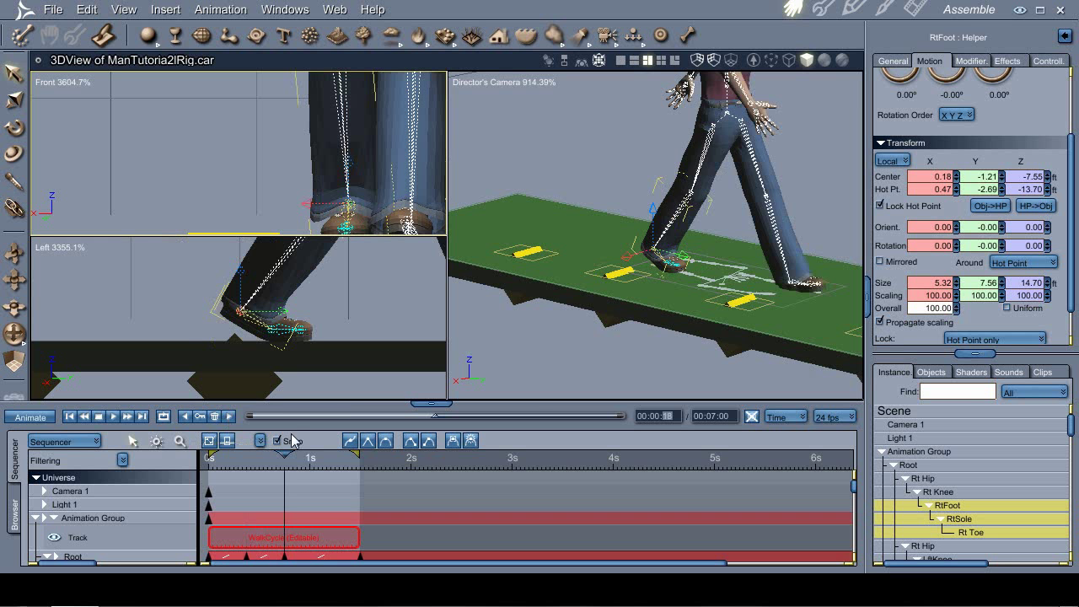
left_click(329, 464)
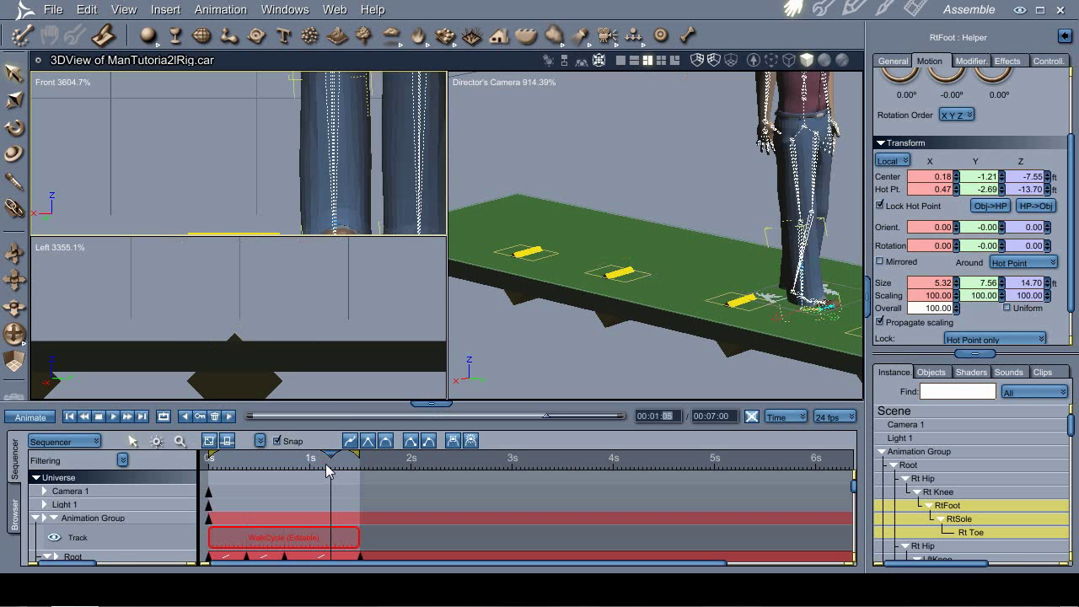
left_click(323, 465)
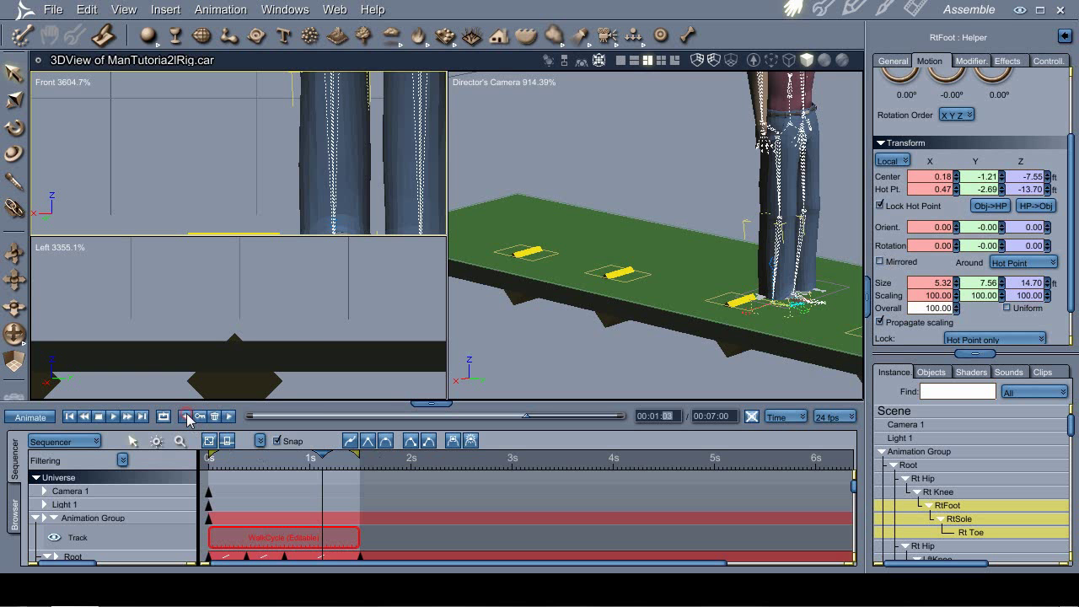
left_click(186, 417)
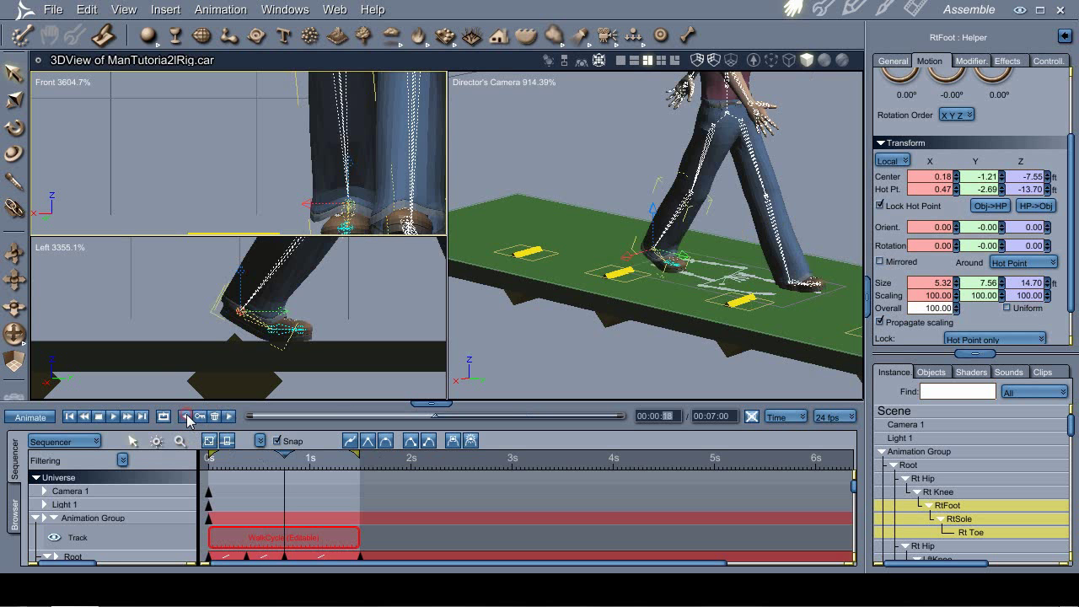
left_click(187, 417)
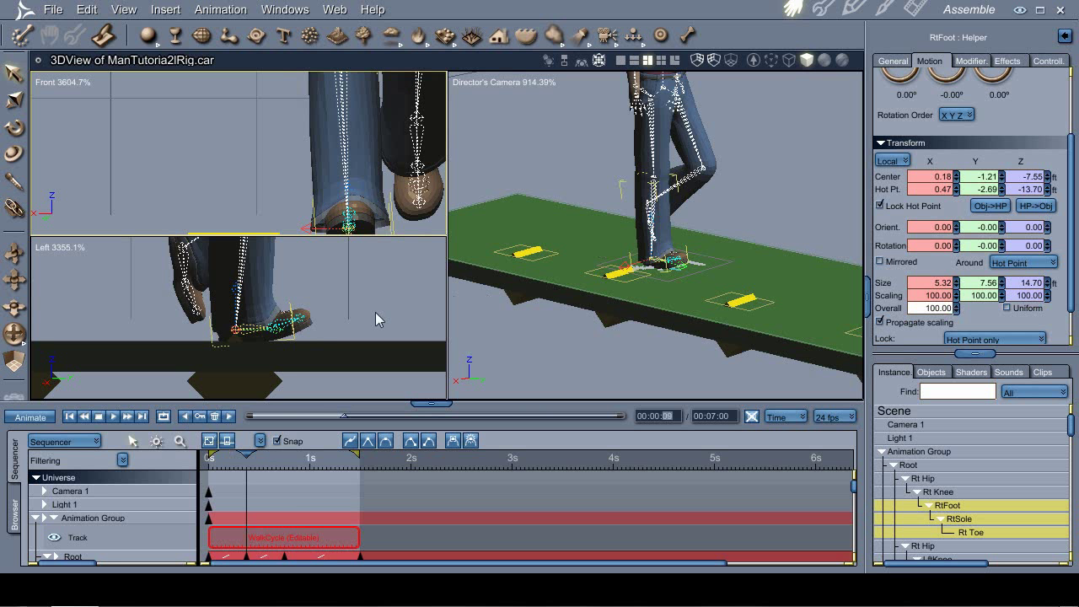
Step: Set the Root's Center Z to 2.92 ft at 00:01:03, matching its height at 00:00:09, and clear the selection
left_click(581, 133, "ctrl+alt")
left_click_drag(713, 190, 674, 247, "ctrl")
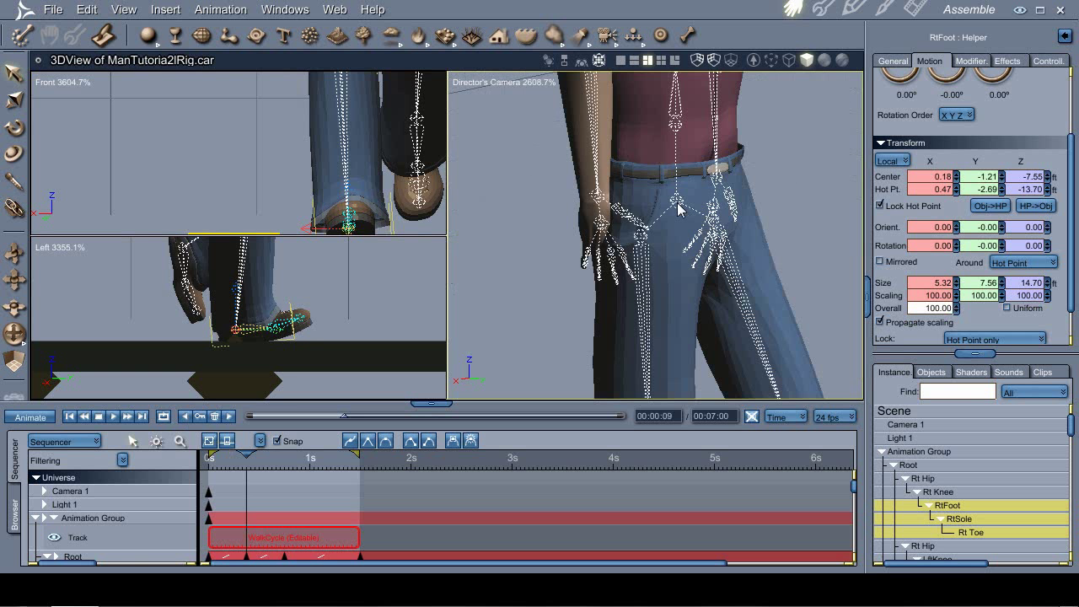
left_click(677, 205)
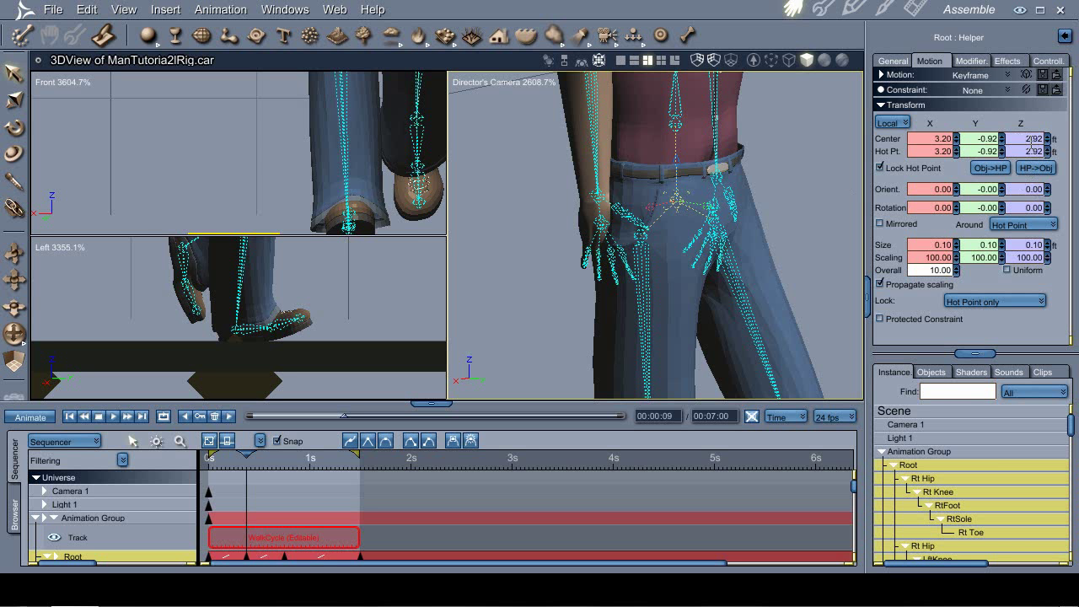
left_click(325, 464)
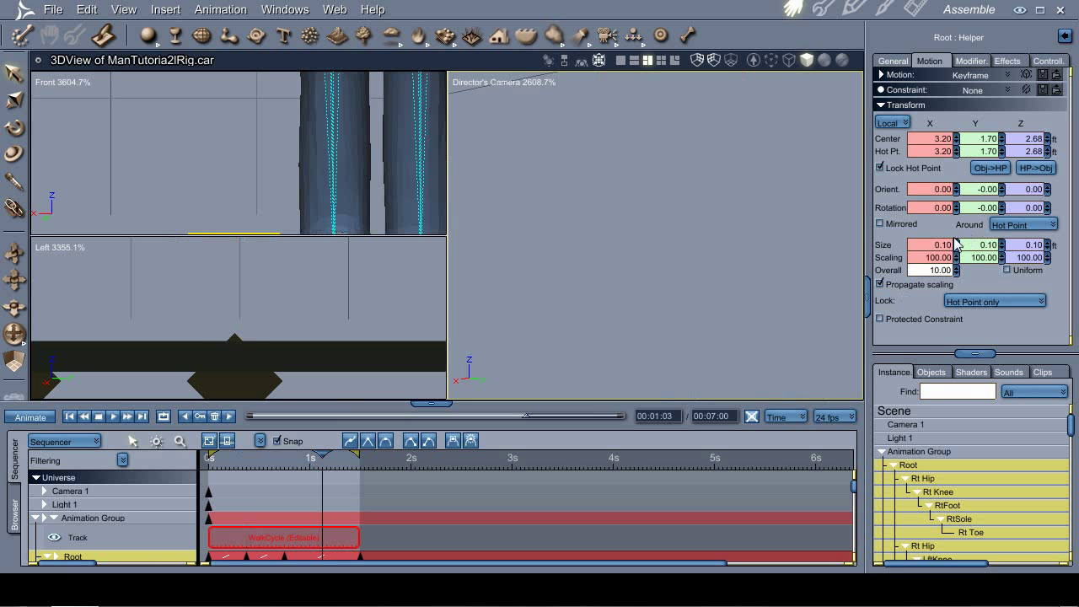
left_click(1020, 139)
type("2.92")
key("Return")
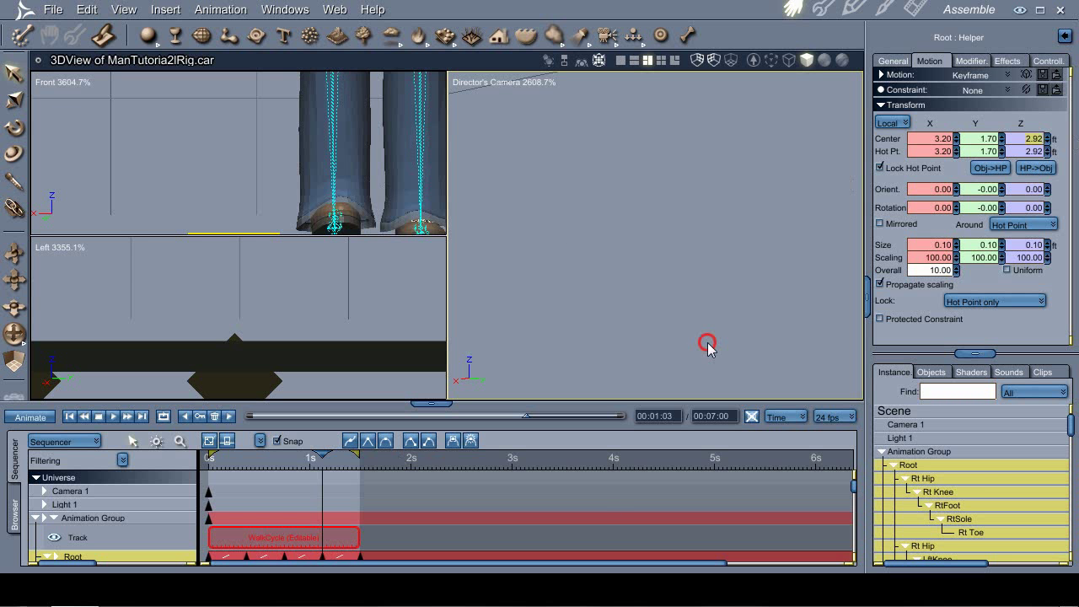
left_click(310, 487)
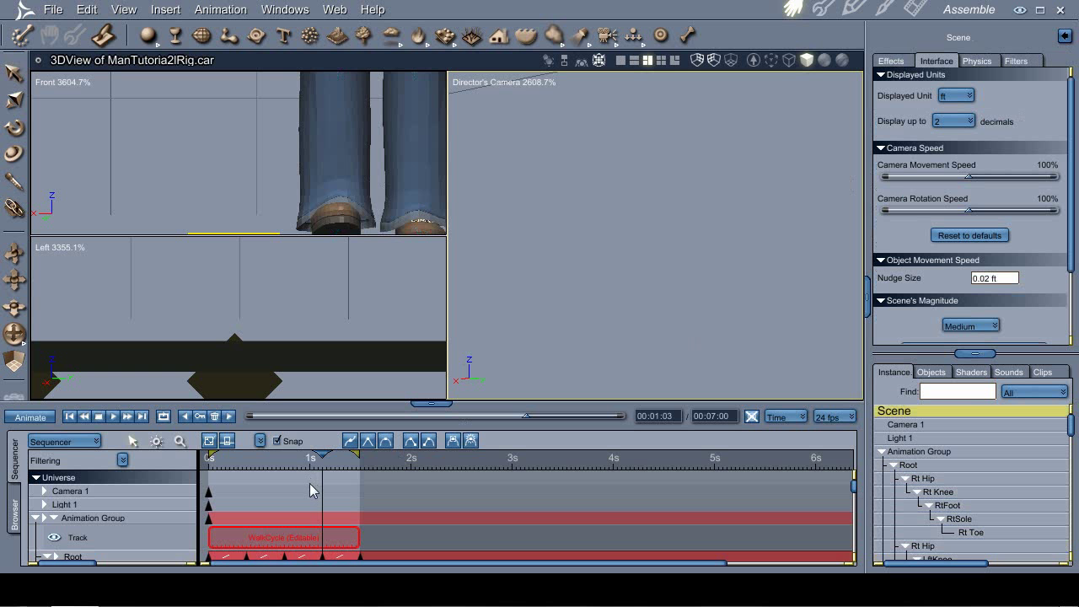
Step: Examine the standing pose at 00:01:03 from the side and in perspective, comparing it with the 00:00:18 contact keyframe
left_click(604, 278, "alt")
left_click(605, 278, "alt")
left_click(605, 278, "alt")
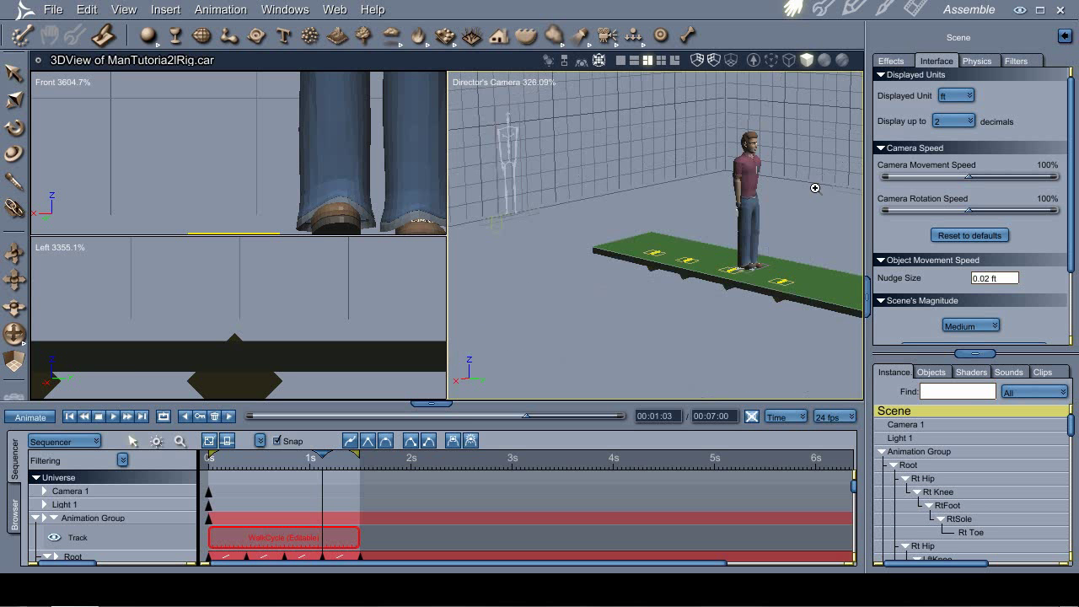
left_click_drag(702, 237, 754, 228)
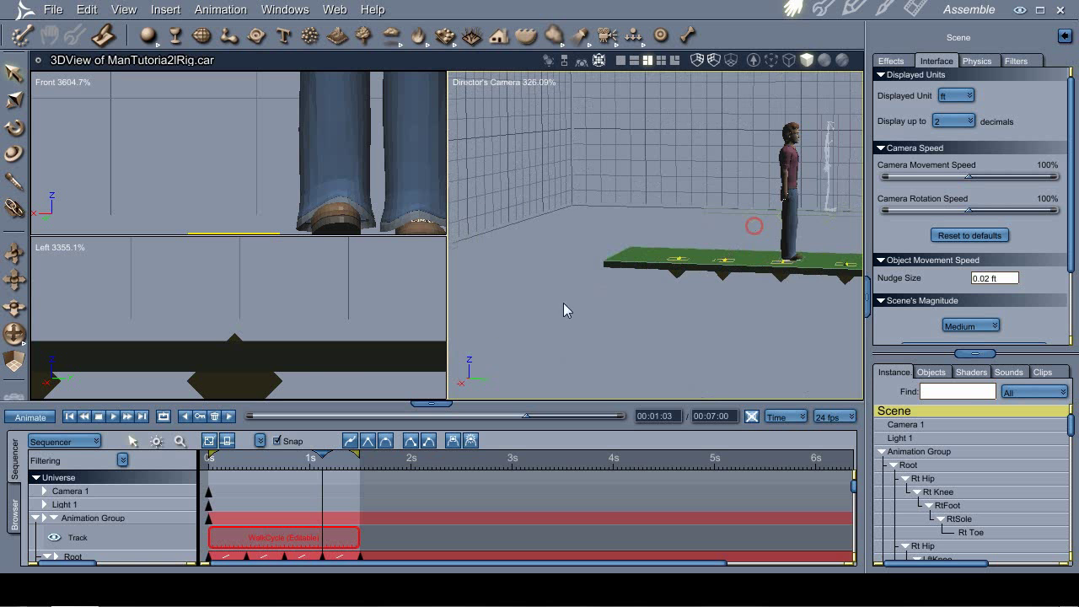
right_click_drag(299, 339, 408, 313)
left_click(310, 309, "alt")
right_click_drag(329, 303, 232, 343)
middle_click_drag(785, 281, 762, 280)
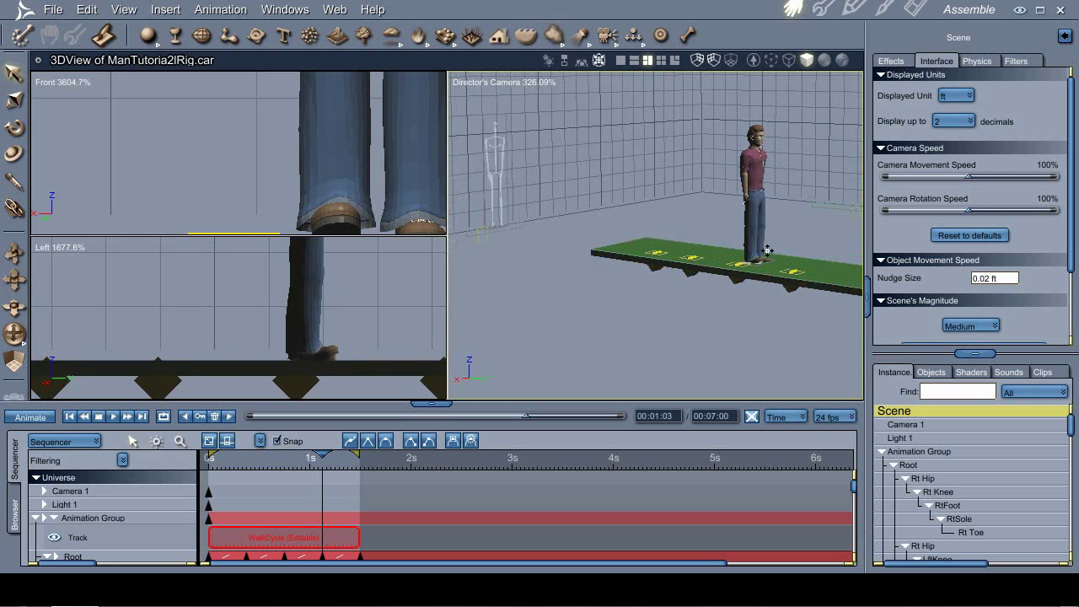
left_click(768, 221, "ctrl")
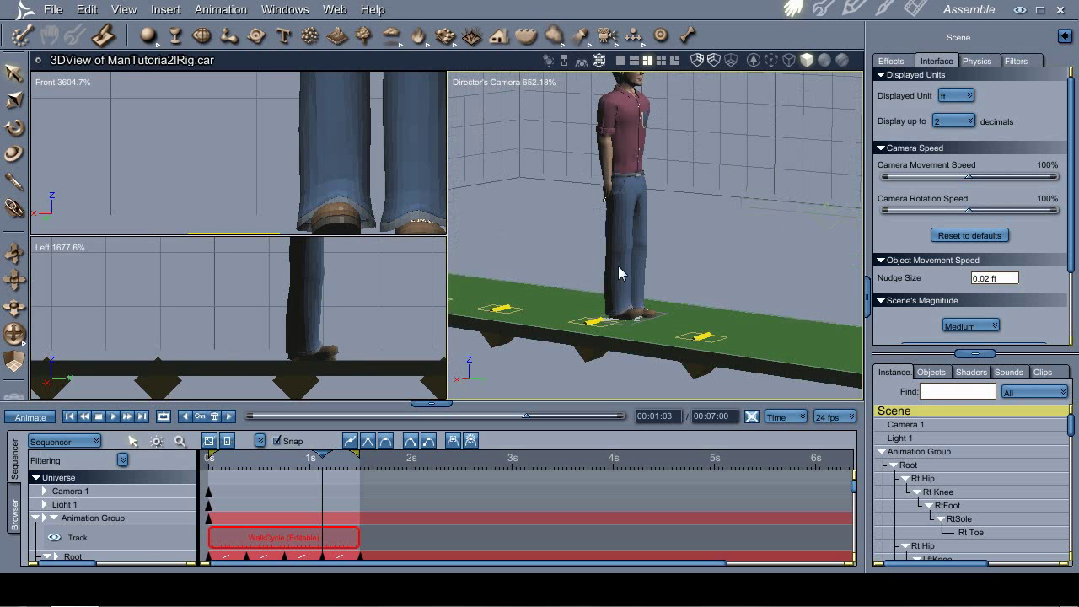
left_click(187, 417)
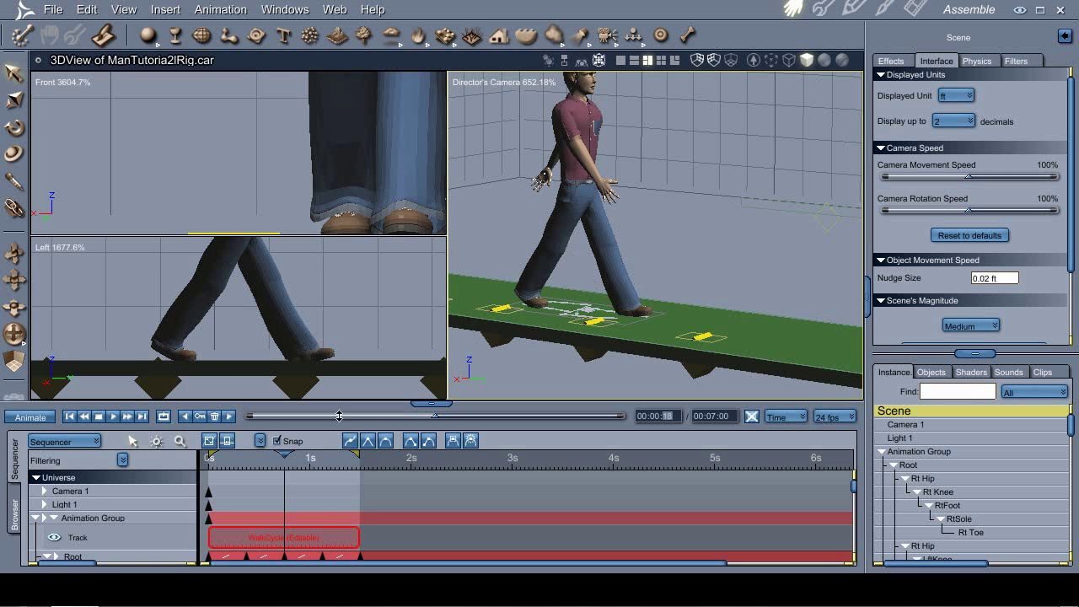
left_click(231, 417)
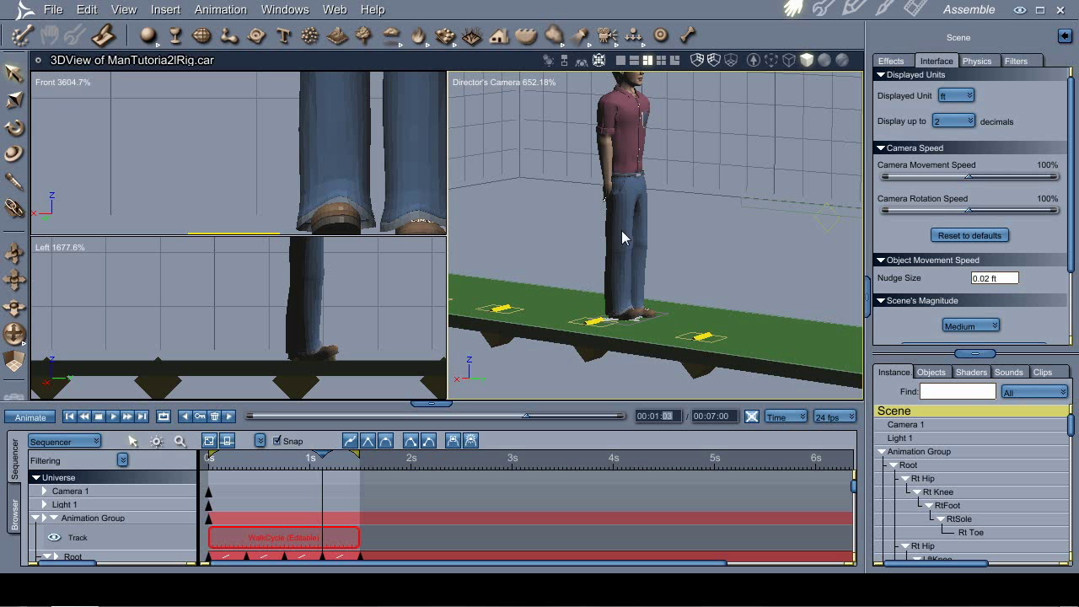
Step: Rotate the Rt Hip bone forward to about 25.75° on X at 00:01:03, lifting the right leg ahead of the body
left_click(622, 230)
key("r")
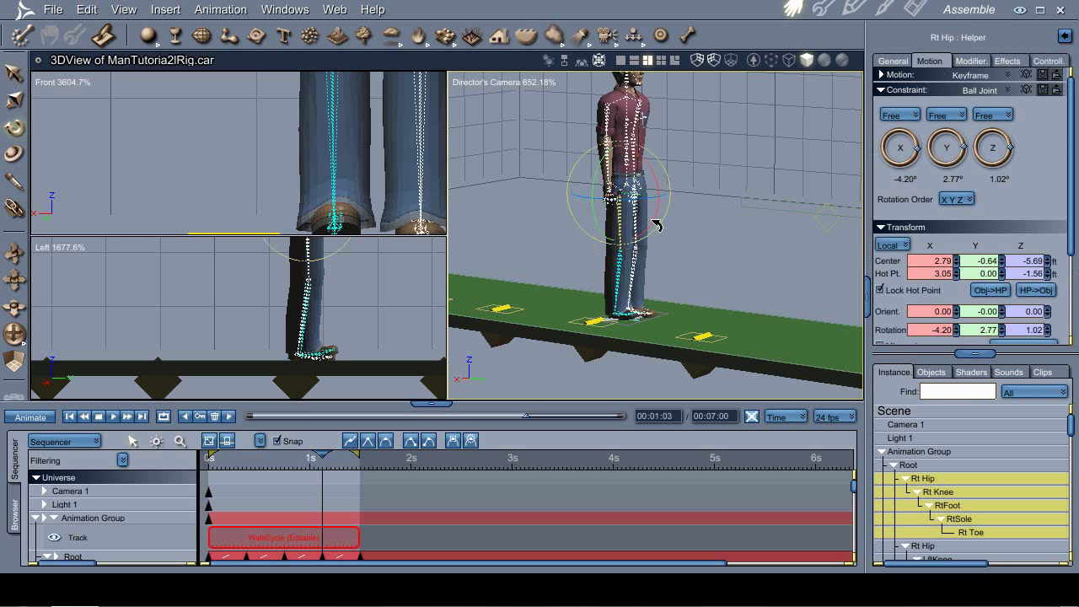
left_click_drag(655, 221, 683, 198)
key("t")
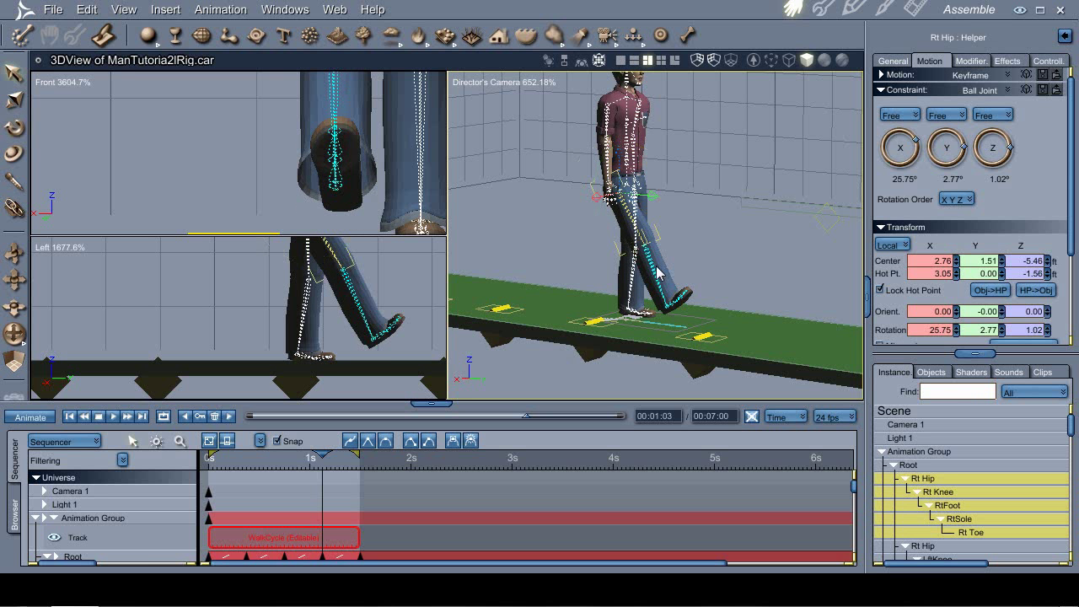
Step: Bend the Rt Knee to about -70.59° at 00:01:03 so the lower right leg folds behind the standing leg
left_click(655, 274)
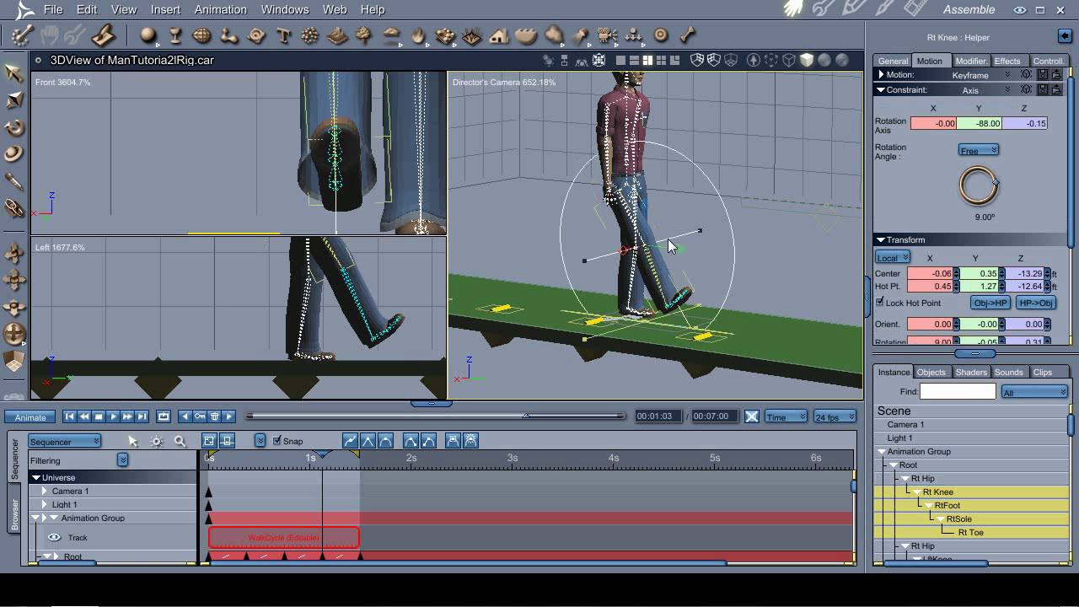
left_click_drag(685, 245, 685, 131)
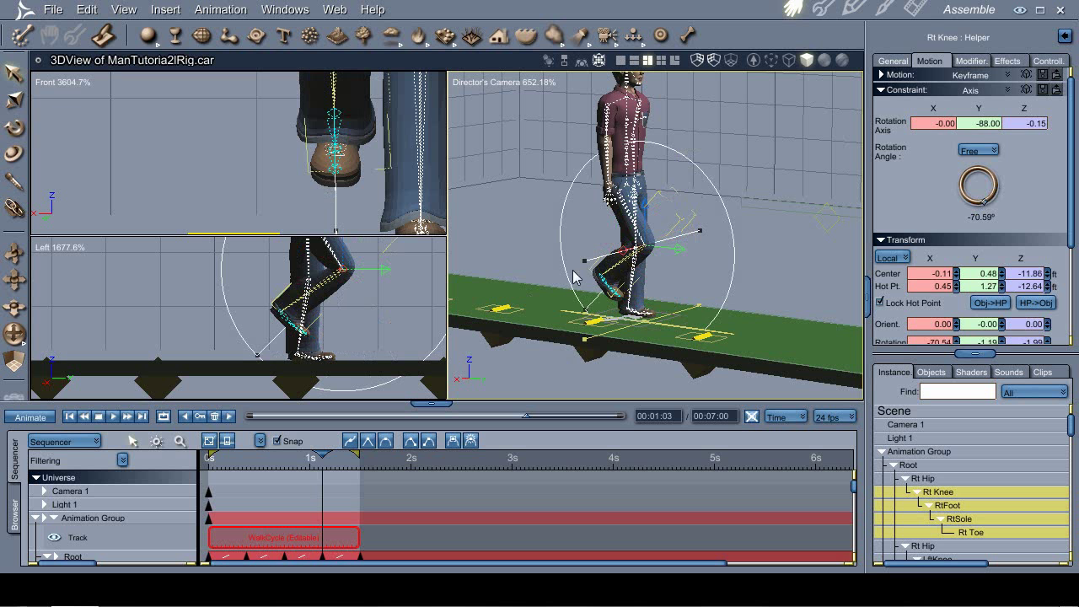
left_click(546, 225)
Step: Rotate the RtFoot bone to about -38.07° on X at 00:01:03 so the raised foot's toes point down
left_click(597, 275)
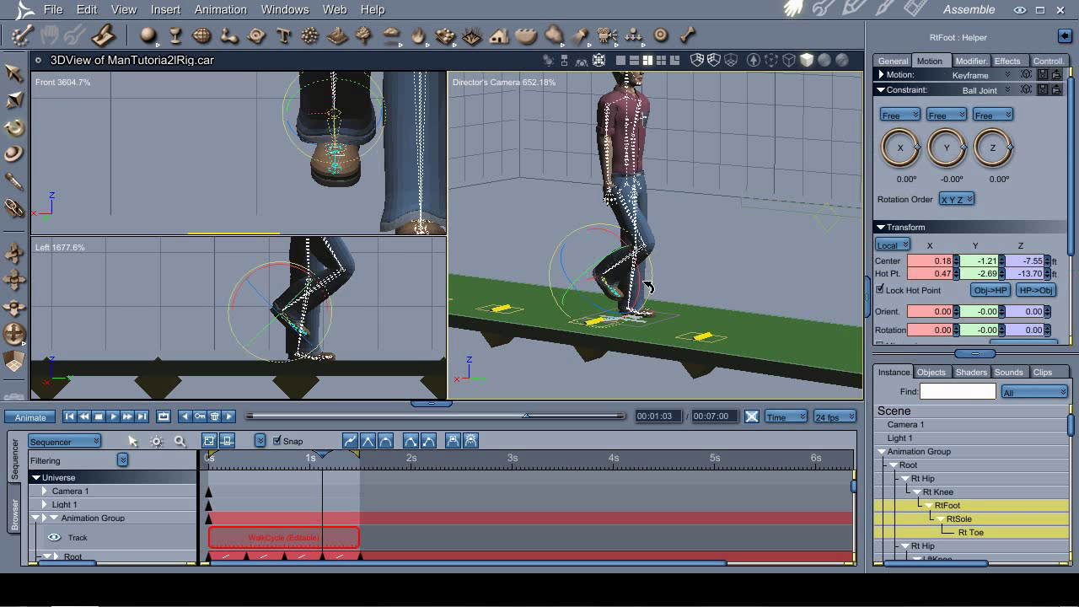
left_click_drag(641, 278, 609, 344)
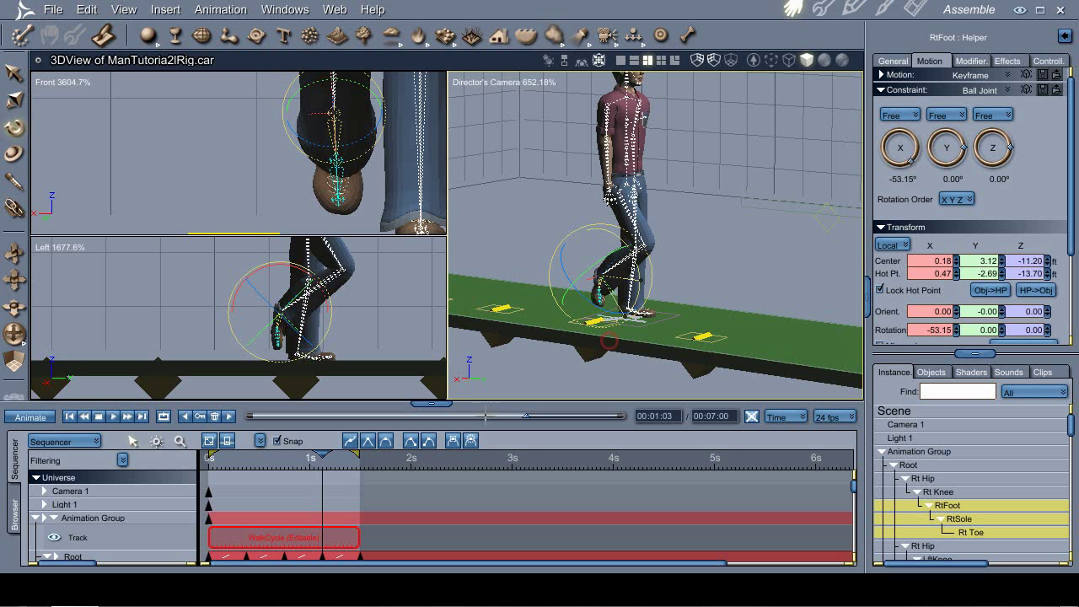
key("t")
key("r")
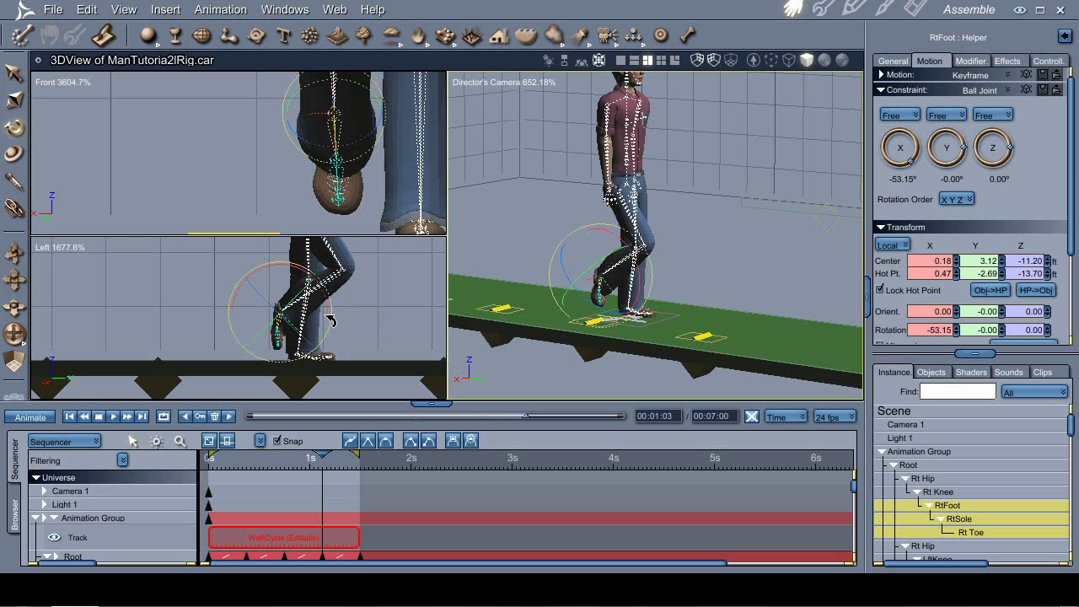
left_click_drag(301, 286, 267, 264)
key("t")
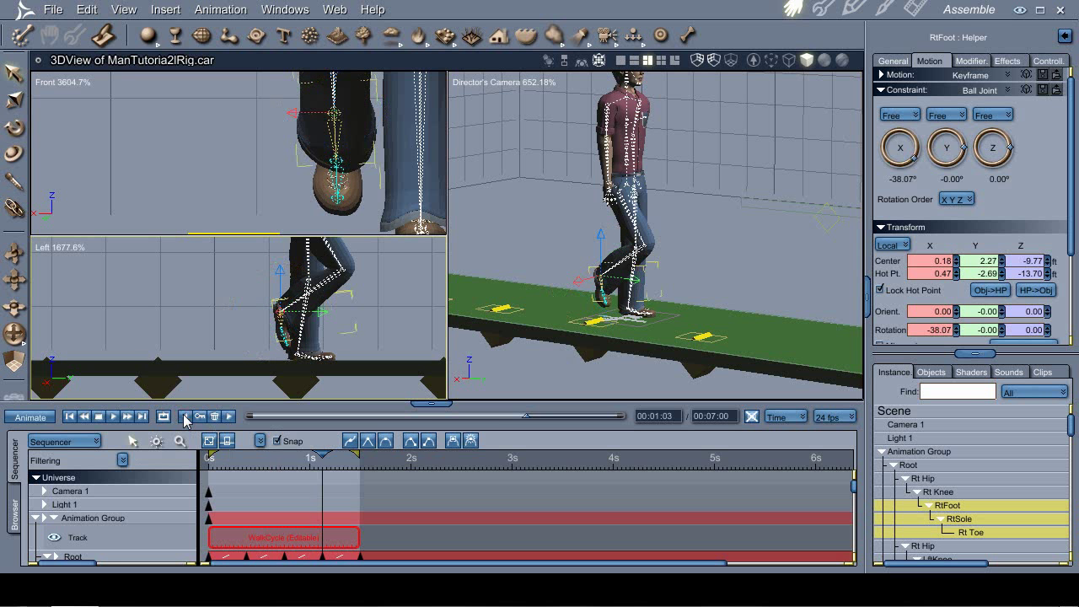
Step: Bend the LftKnee further to about -76.45° in the 00:00:09 passing pose and set a keyframe
left_click(185, 416)
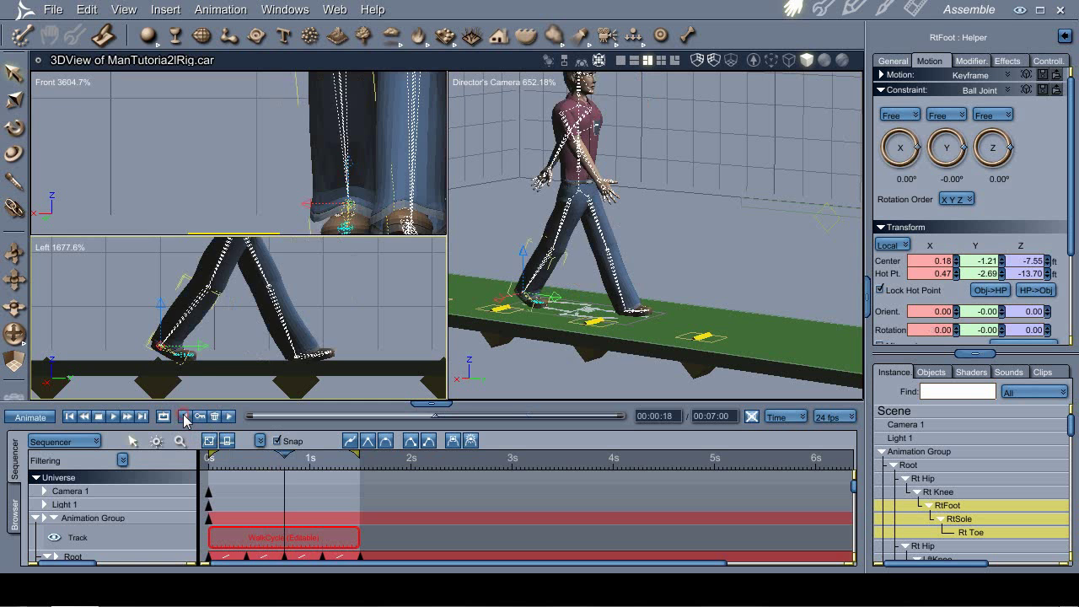
left_click(185, 416)
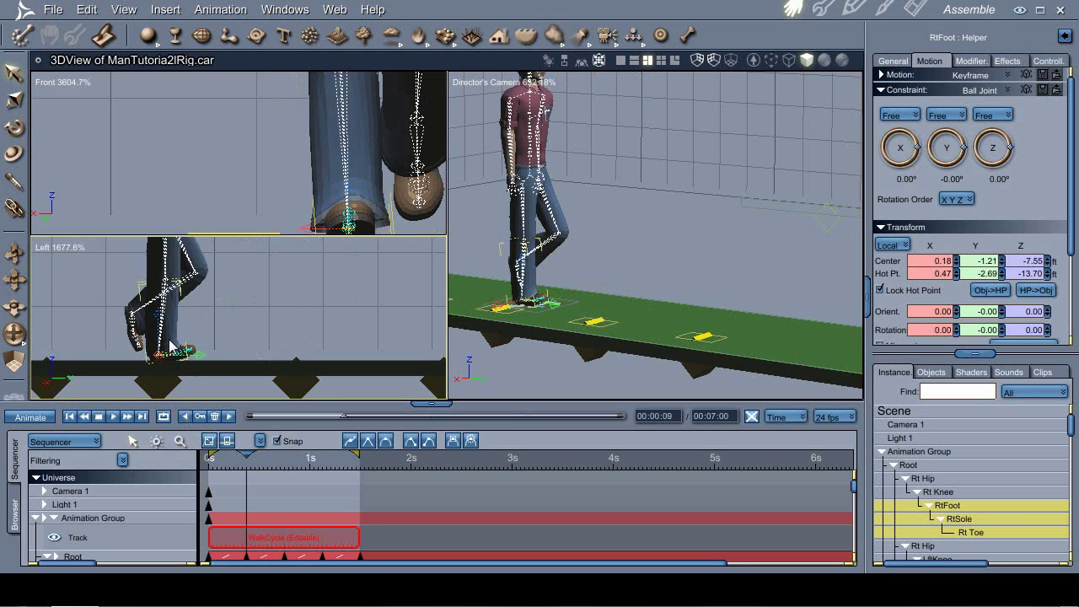
left_click(189, 279)
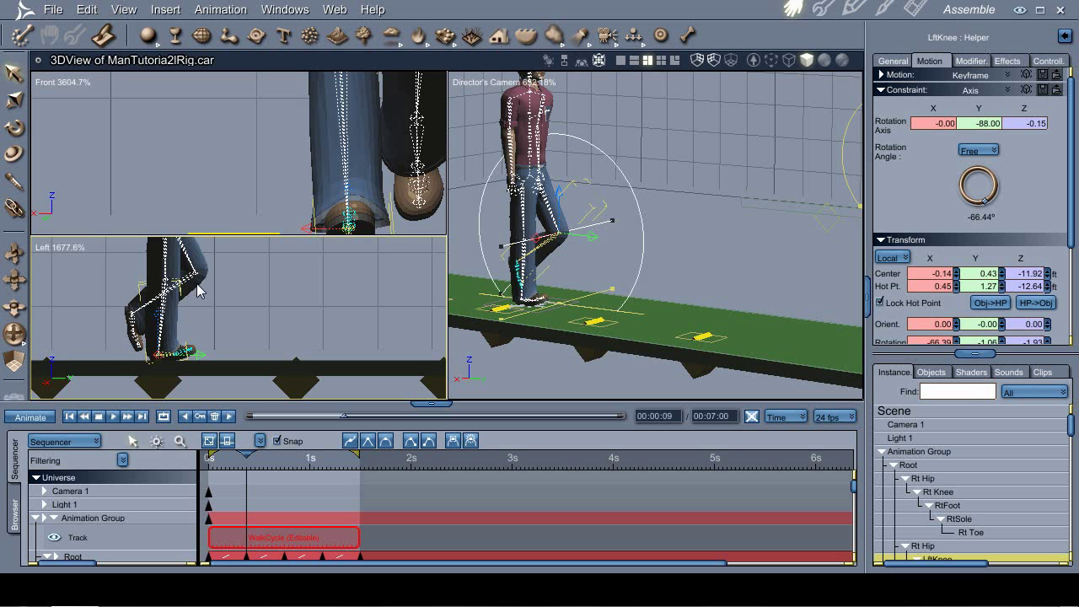
left_click_drag(242, 260, 227, 236)
key("m")
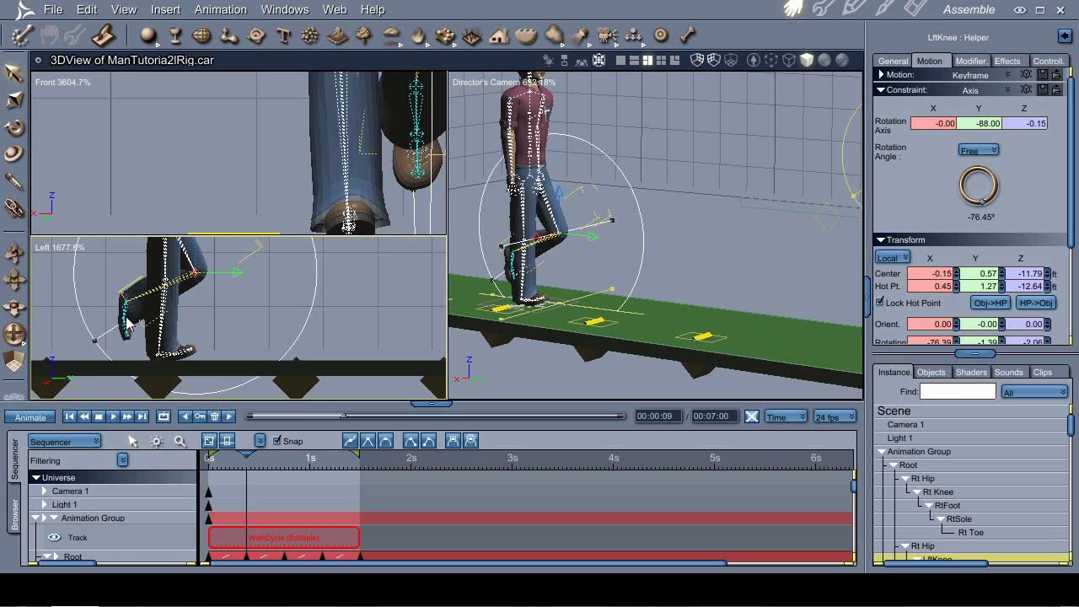
left_click(201, 416)
Step: Bend the Rt Knee slightly further at 00:01:03, to about -72.68°
left_click(229, 417)
left_click(229, 416)
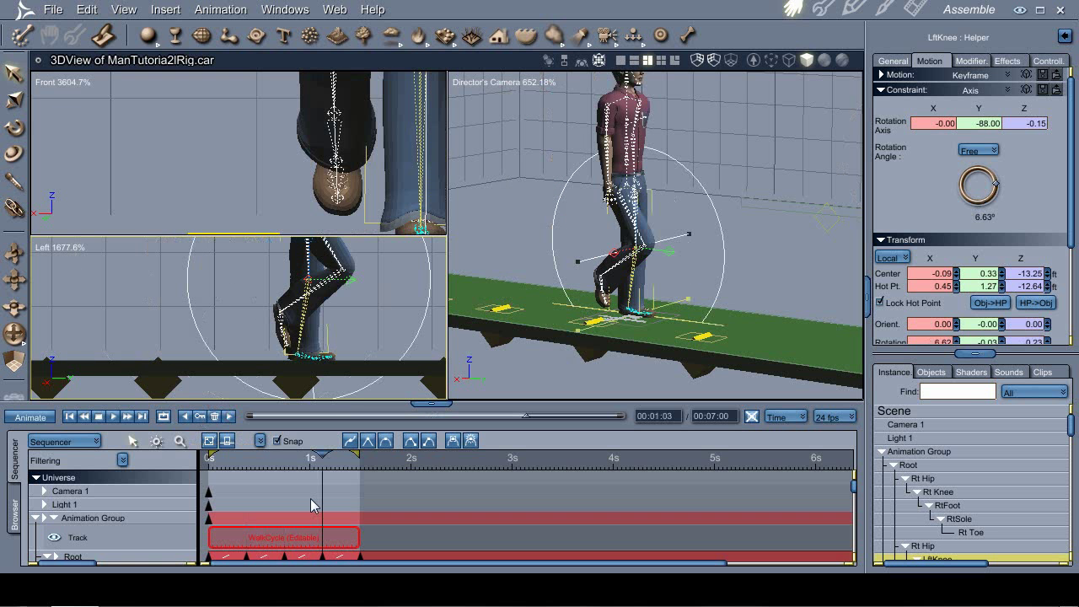
left_click(326, 289)
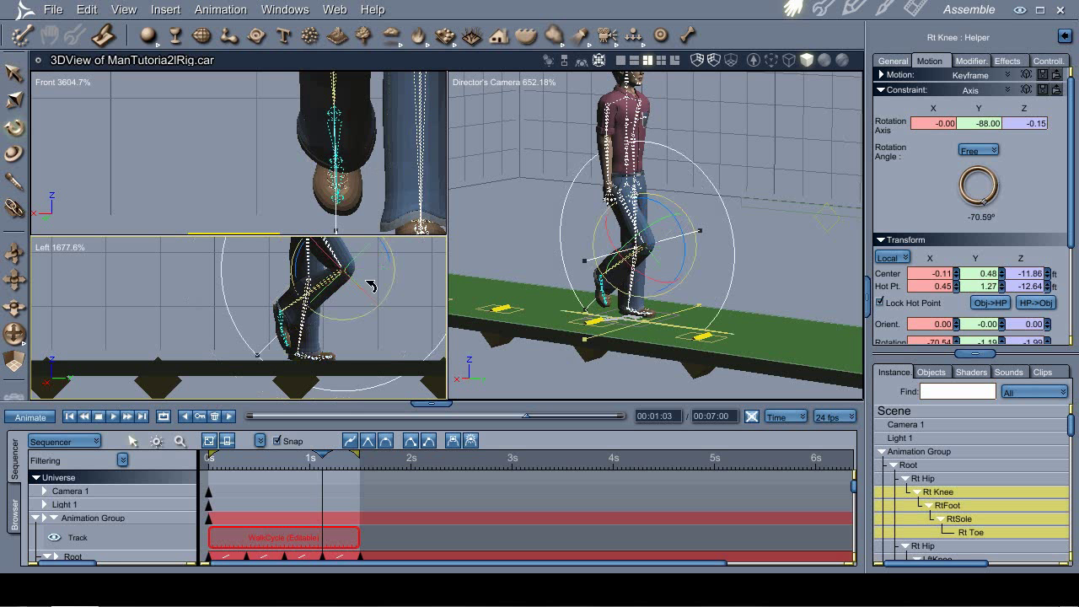
left_click_drag(385, 247, 377, 284)
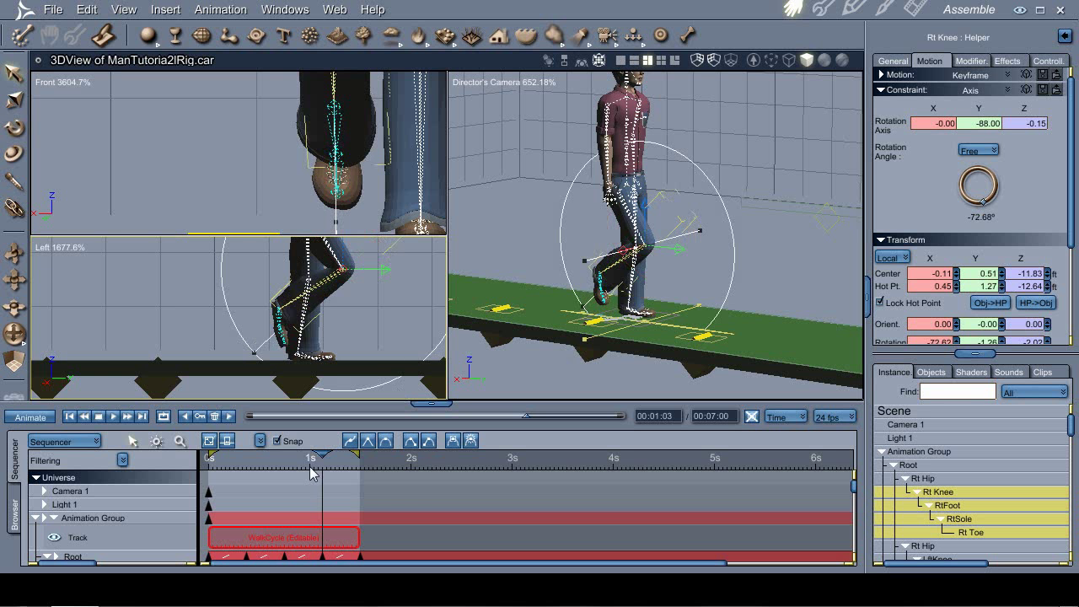
Step: Examine the whole body and arms in the 00:00:09 passing pose, comparing it with the 00:00:00 contact keyframe
left_click(185, 416)
left_click(185, 416)
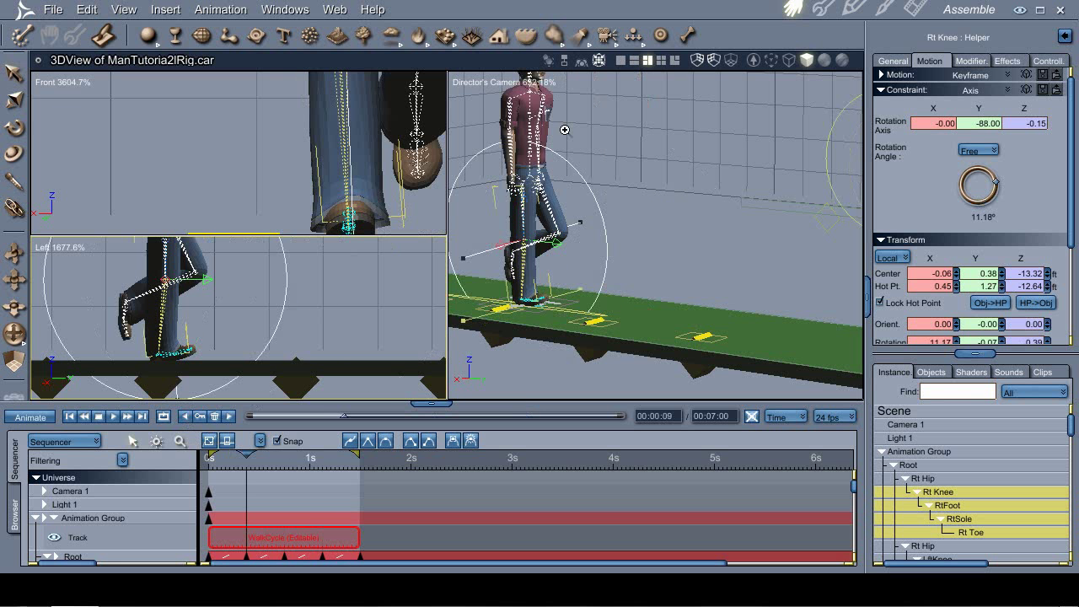
scroll(565, 130, "down", 2)
left_click_drag(674, 182, 613, 307)
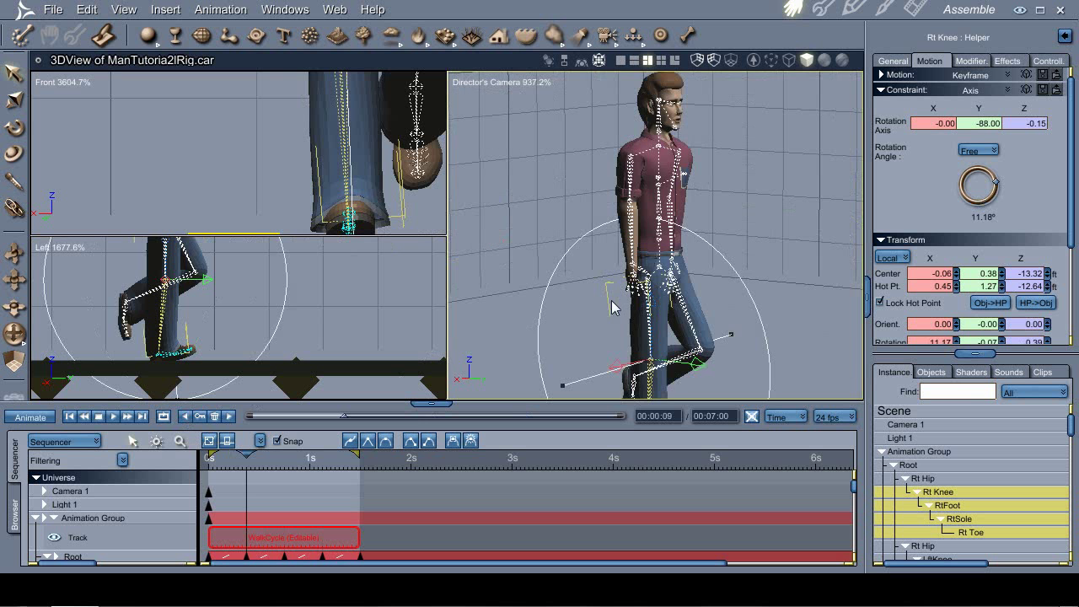
left_click_drag(679, 300, 683, 249)
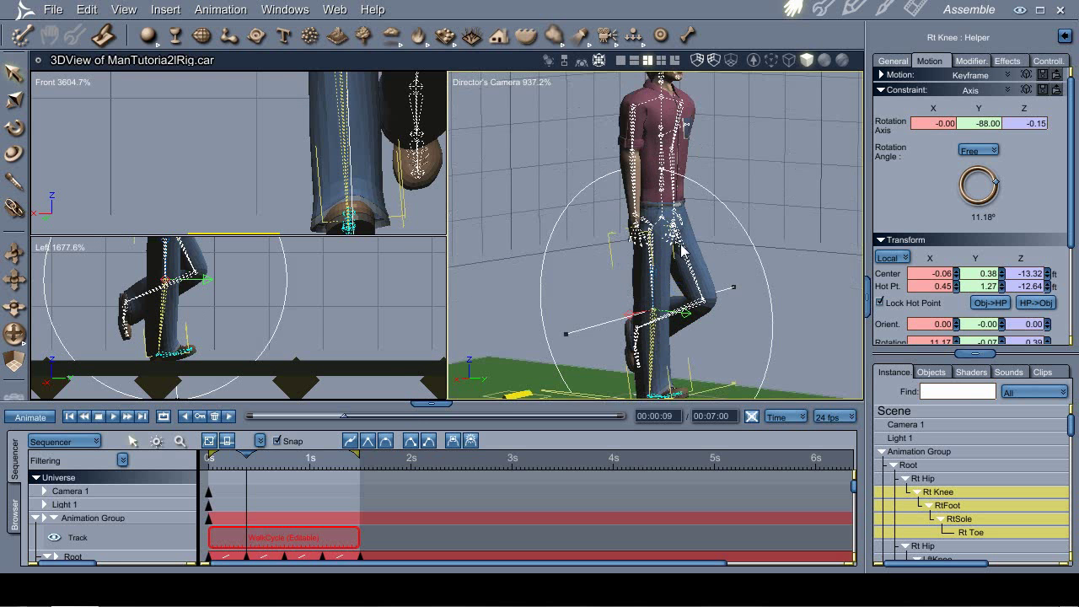
scroll(681, 248, "down", 2)
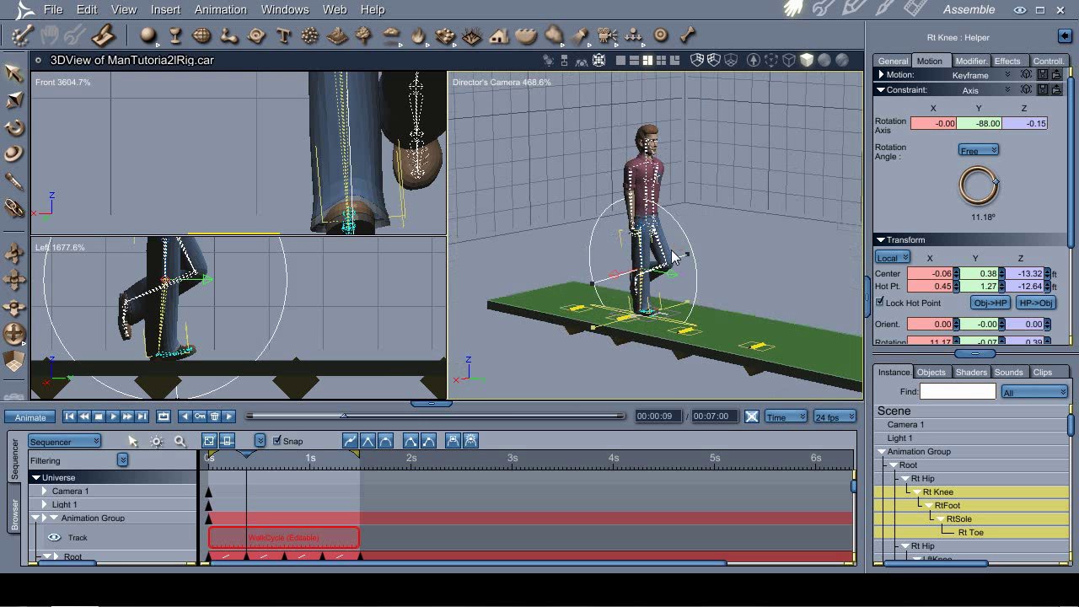
scroll(584, 358, "up", 1)
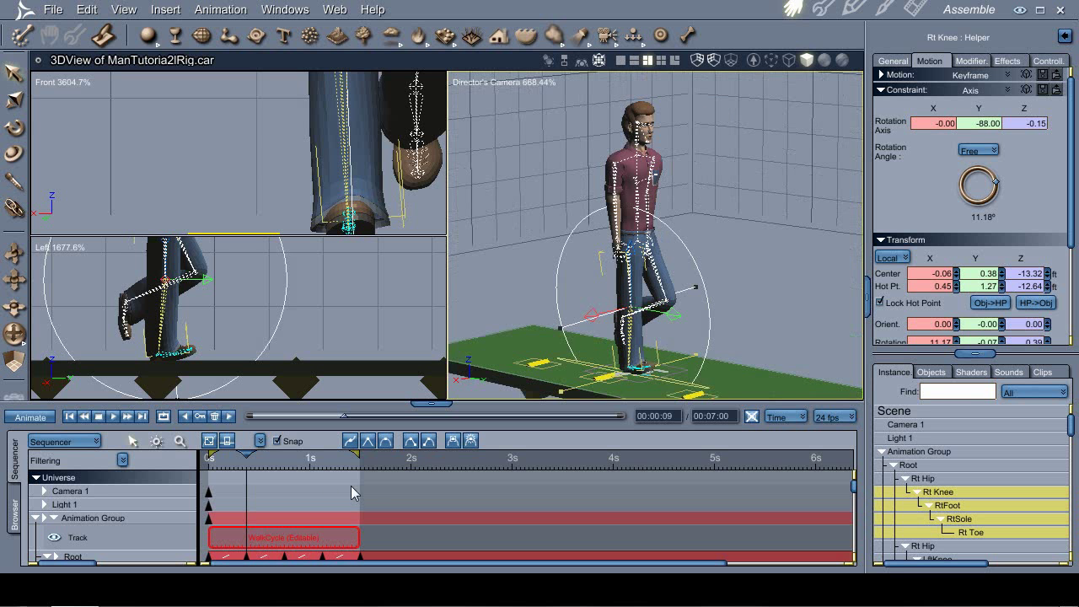
left_click(185, 418)
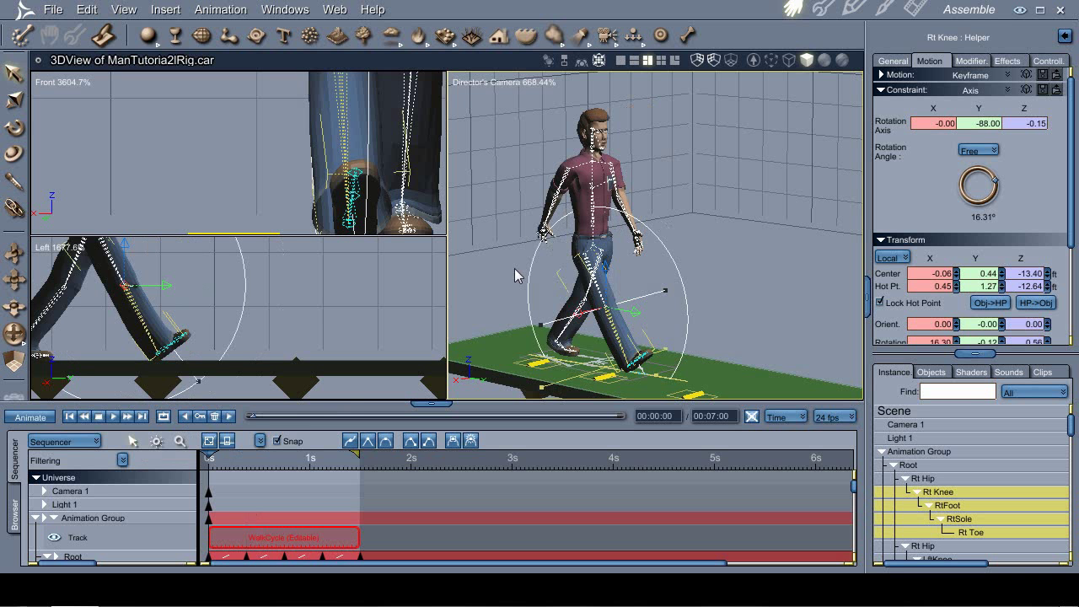
left_click(230, 416)
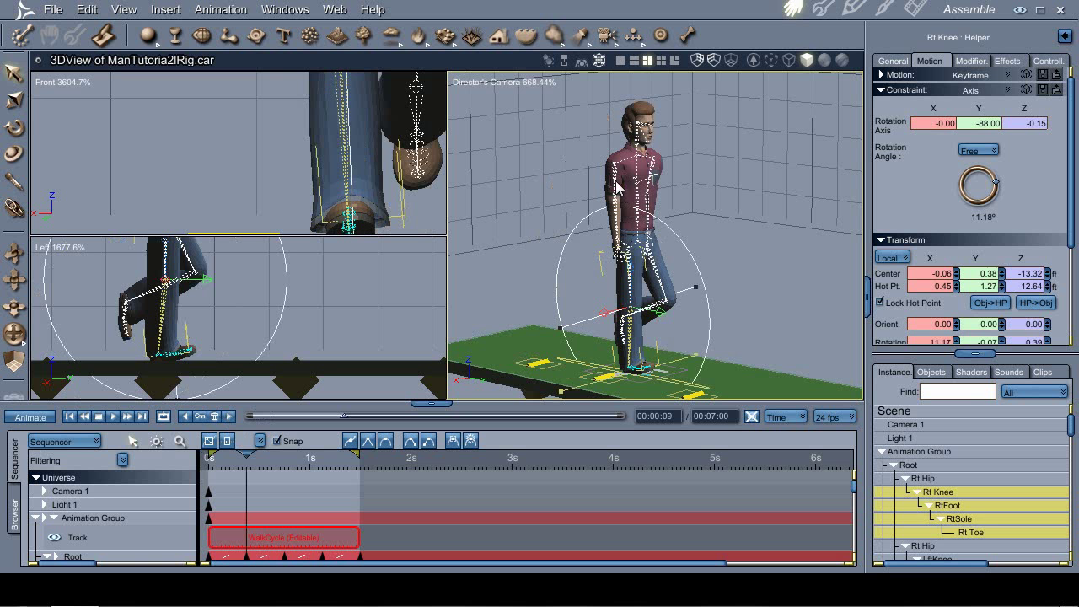
Step: Swing the right arm forward and outward from its shoulder at 00:00:09, to a rotation of about X 27.64°, Y 80.46°, Z 40.40°
left_click(616, 187)
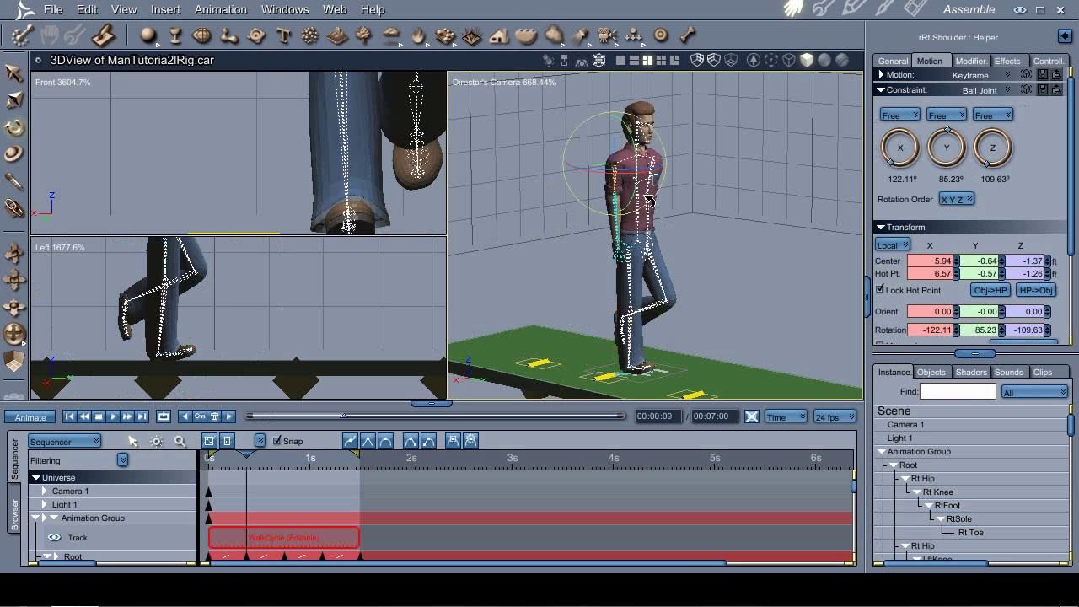
left_click_drag(651, 179, 641, 185)
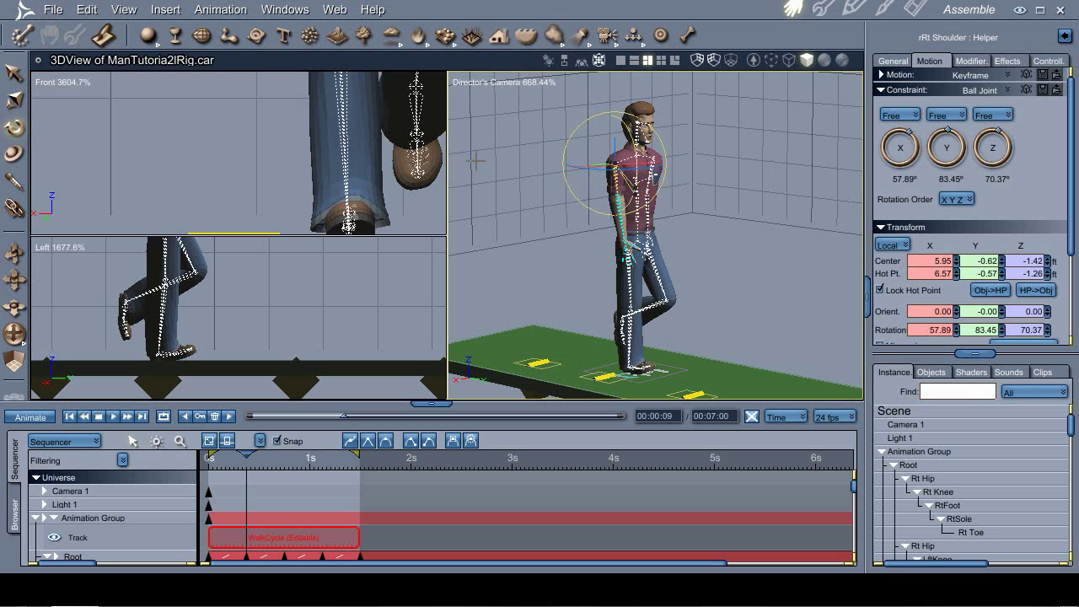
left_click(367, 143)
scroll(361, 140, "down", 5)
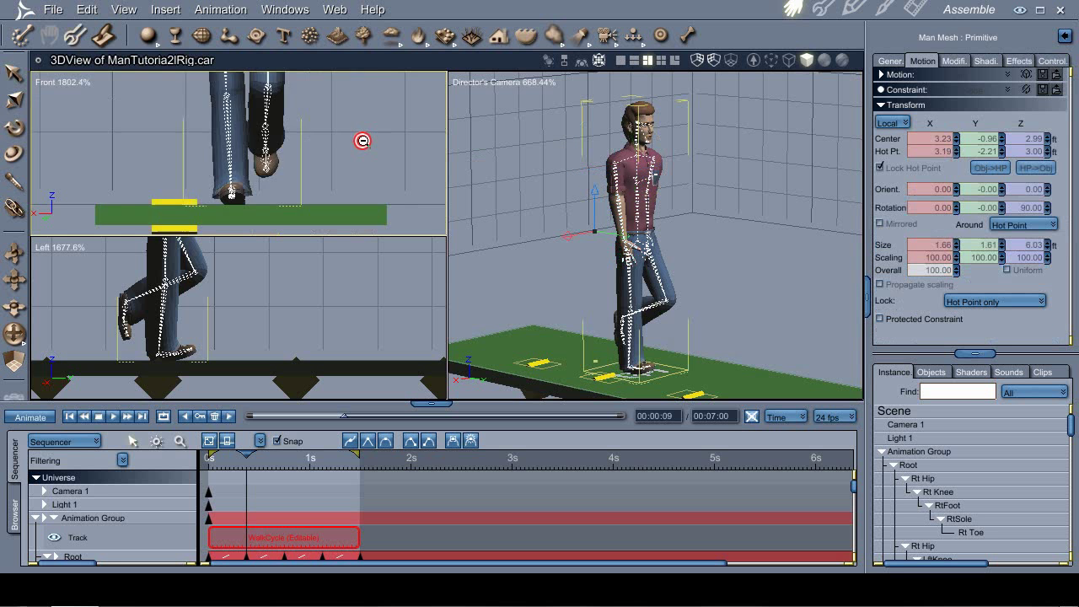
scroll(169, 85, "up", 5)
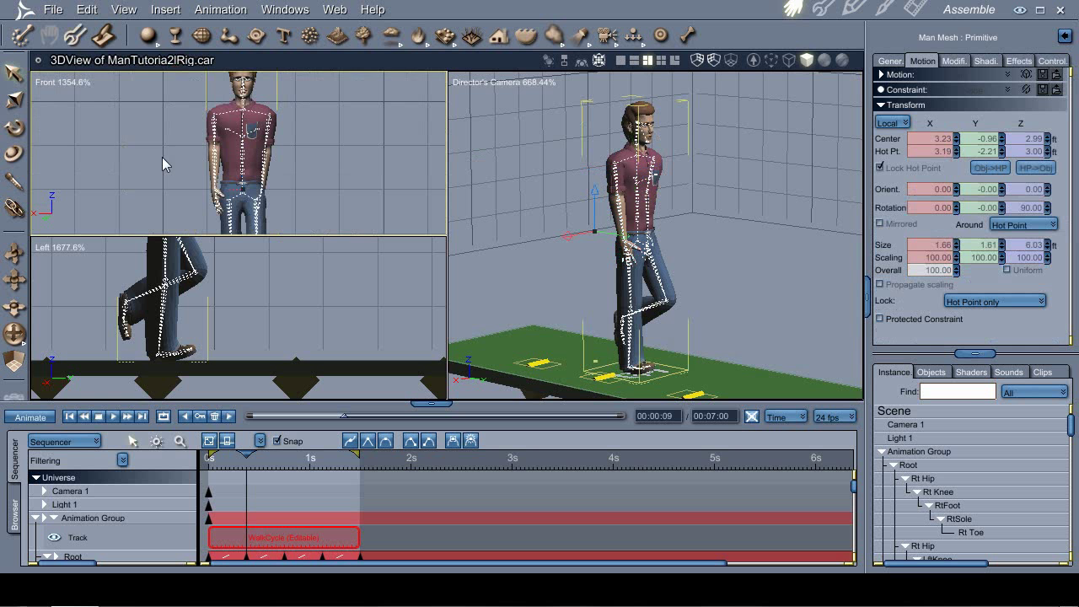
left_click(216, 143)
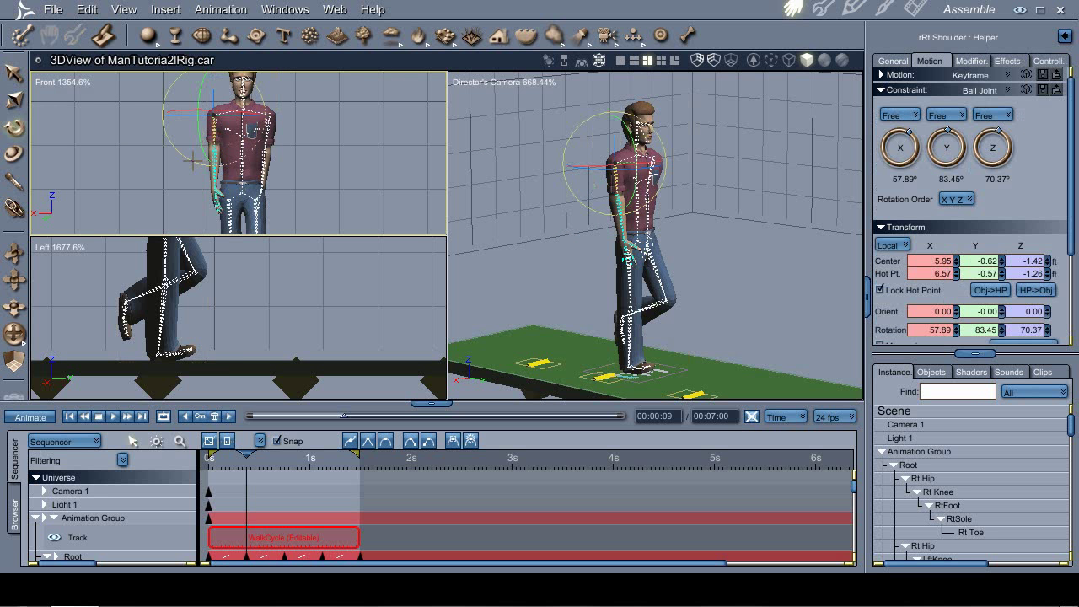
left_click_drag(192, 161, 186, 225)
key("ctrl+space")
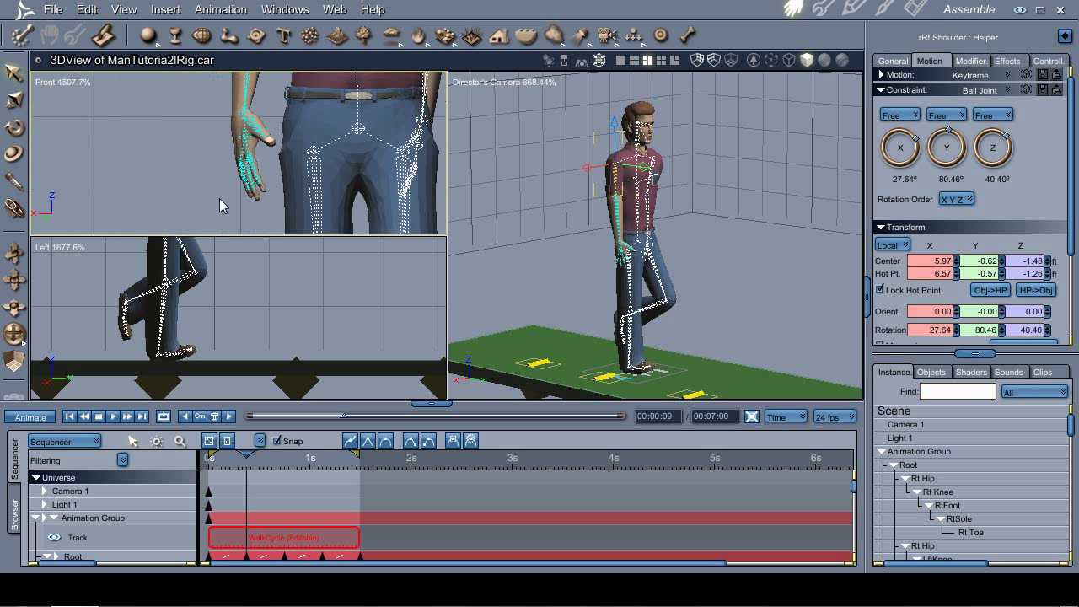
Step: Rotate the Rt Wrist to about -10.97° on Y at 00:00:09, tilting the right hand outward
left_click(628, 238, "ctrl")
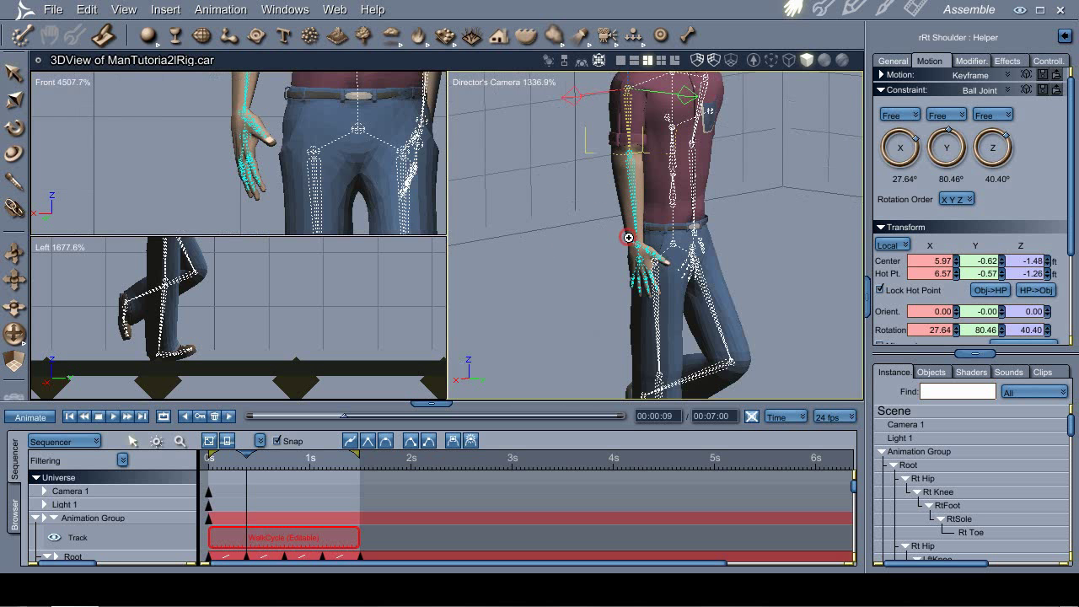
left_click(638, 251)
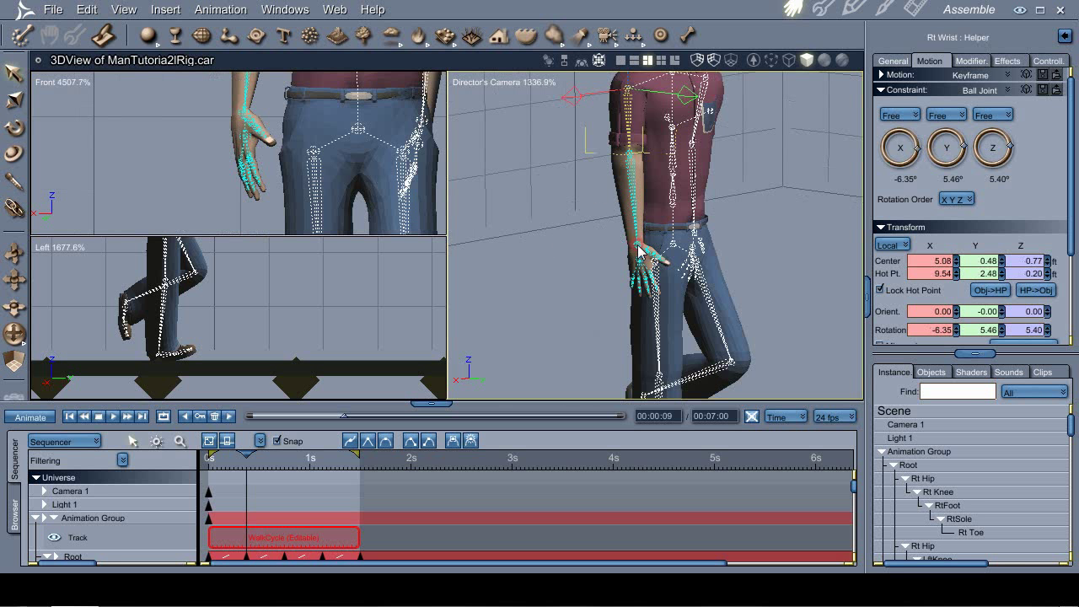
key("r")
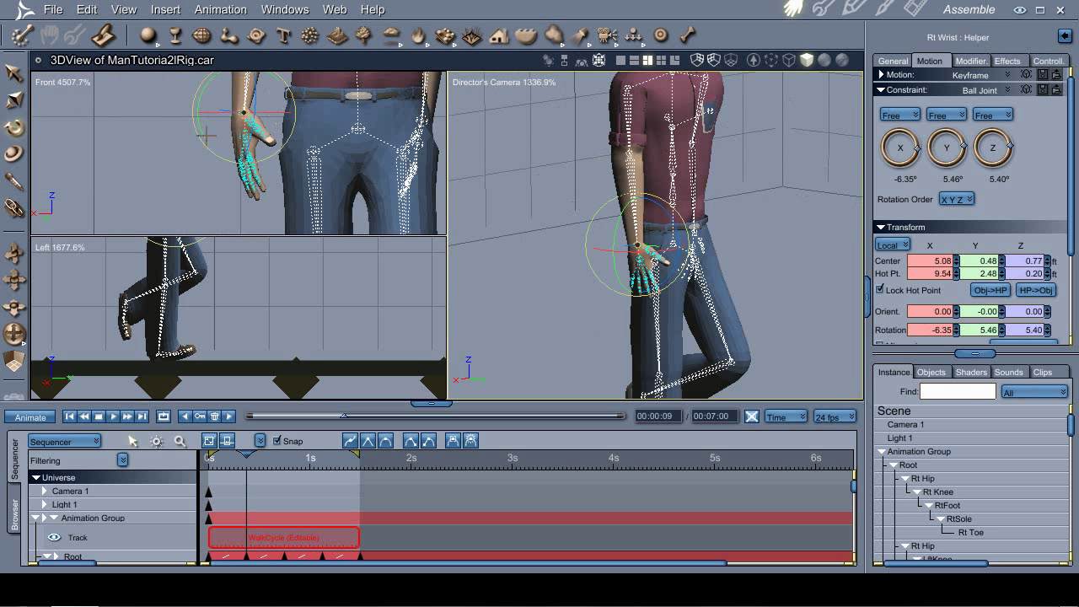
left_click_drag(205, 135, 199, 129)
key("m")
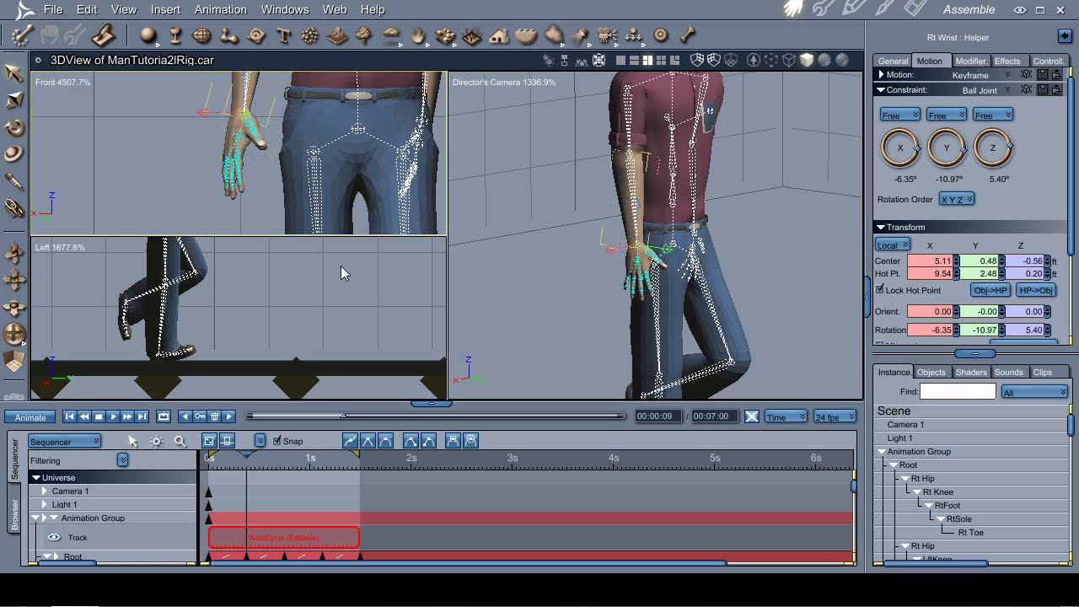
Step: Swing the left arm backward from its shoulder at 00:00:09, to a rotation of about X -116.80°, Y 69.93°, Z -110.61°
left_click(371, 152, "ctrl+alt")
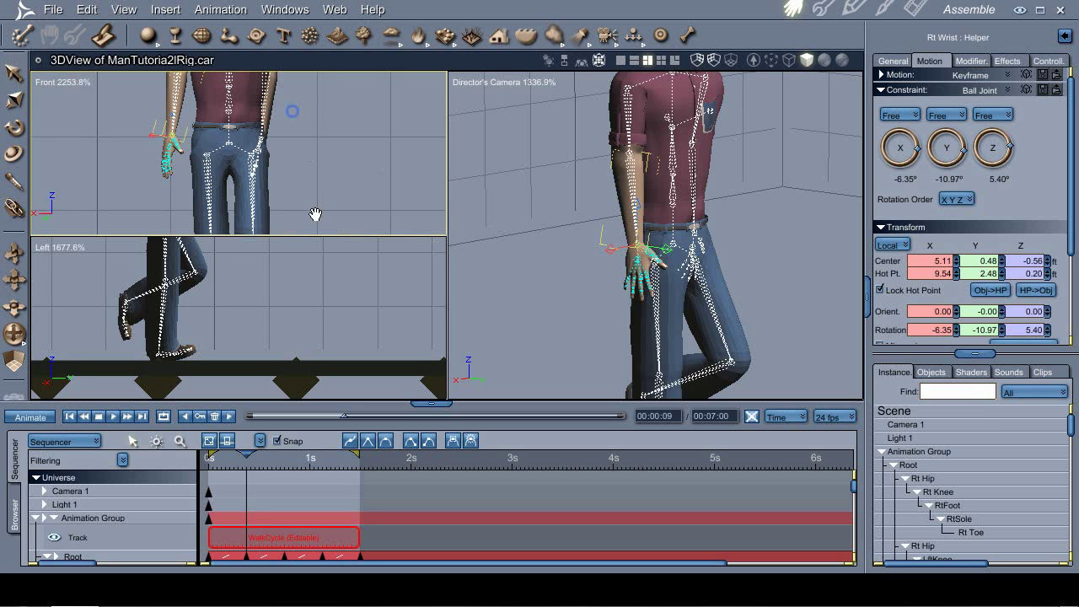
left_click(316, 145, "ctrl+alt")
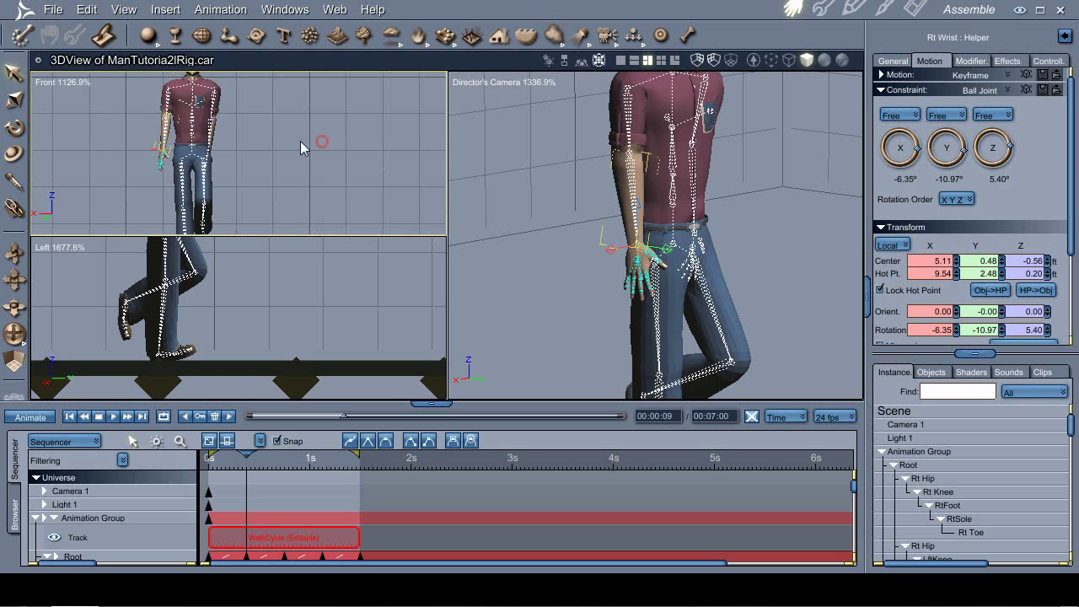
left_click_drag(187, 143, 187, 141)
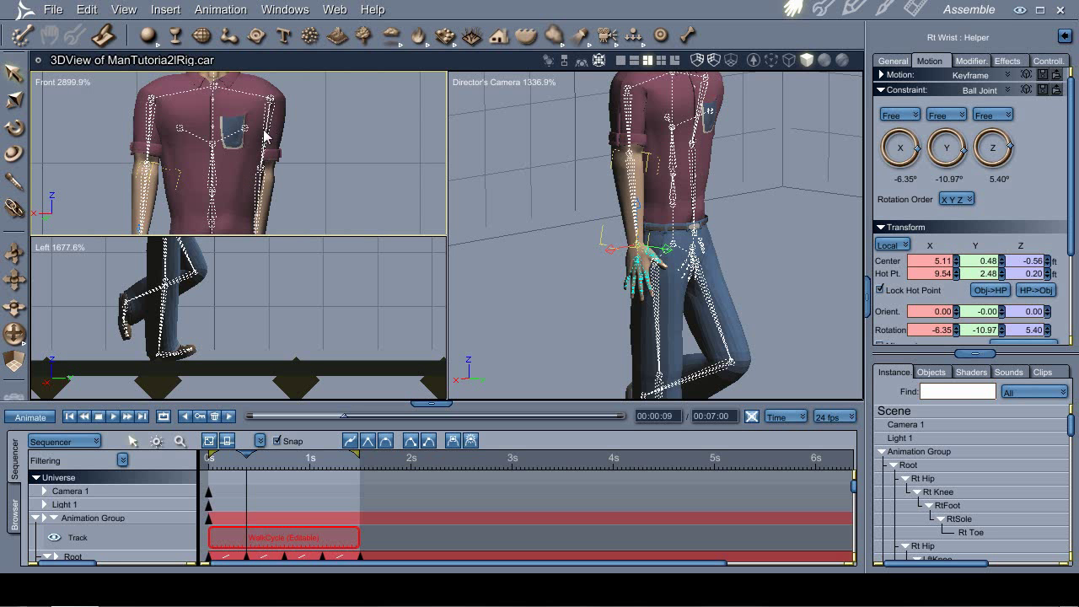
left_click(264, 135)
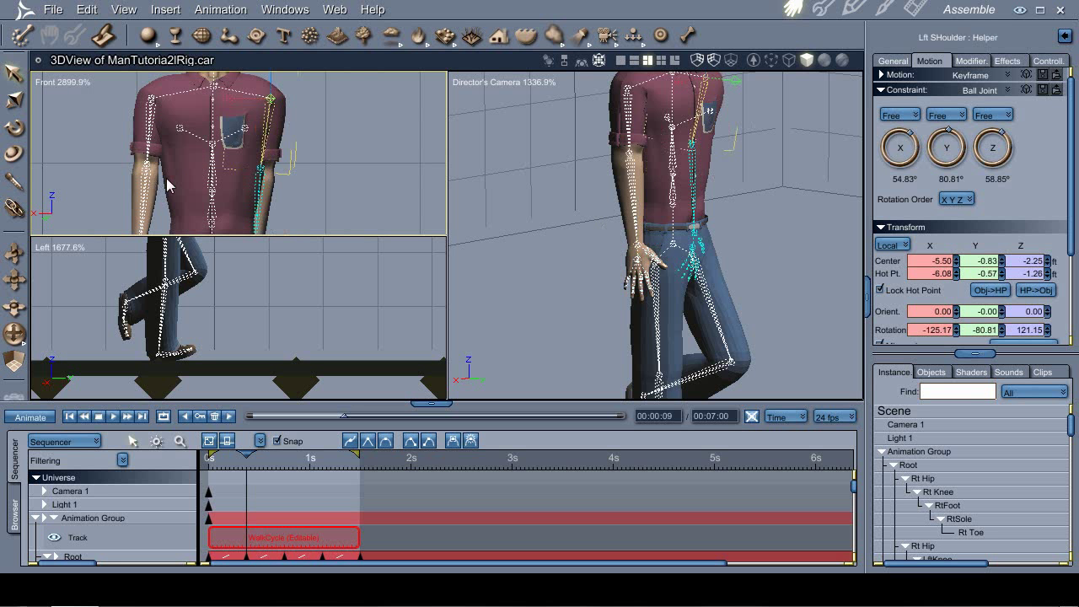
middle_click_drag(632, 215, 681, 215)
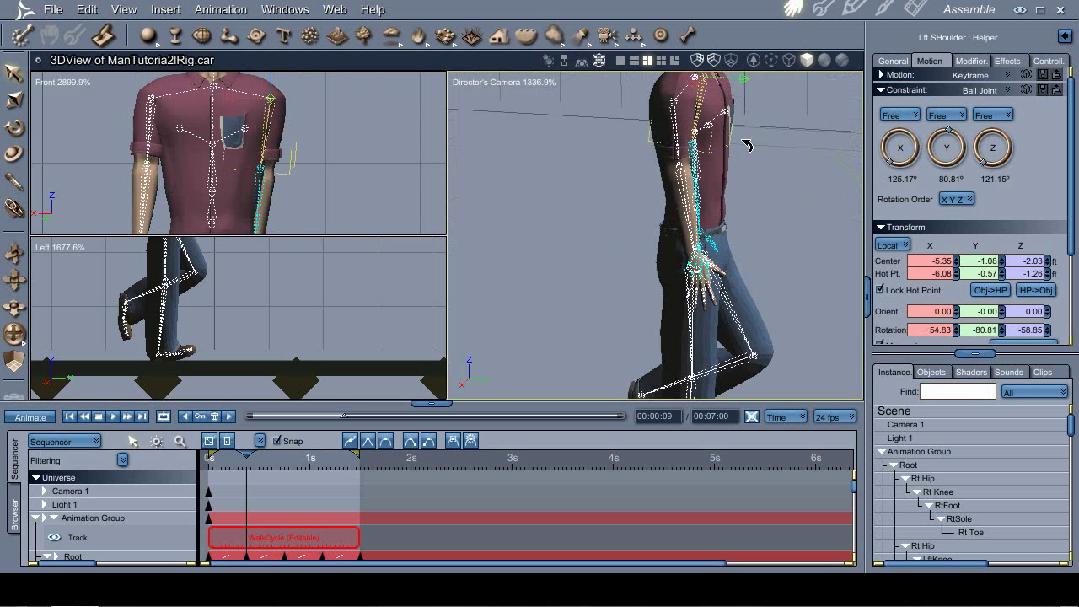
key("r")
left_click_drag(746, 108, 744, 120)
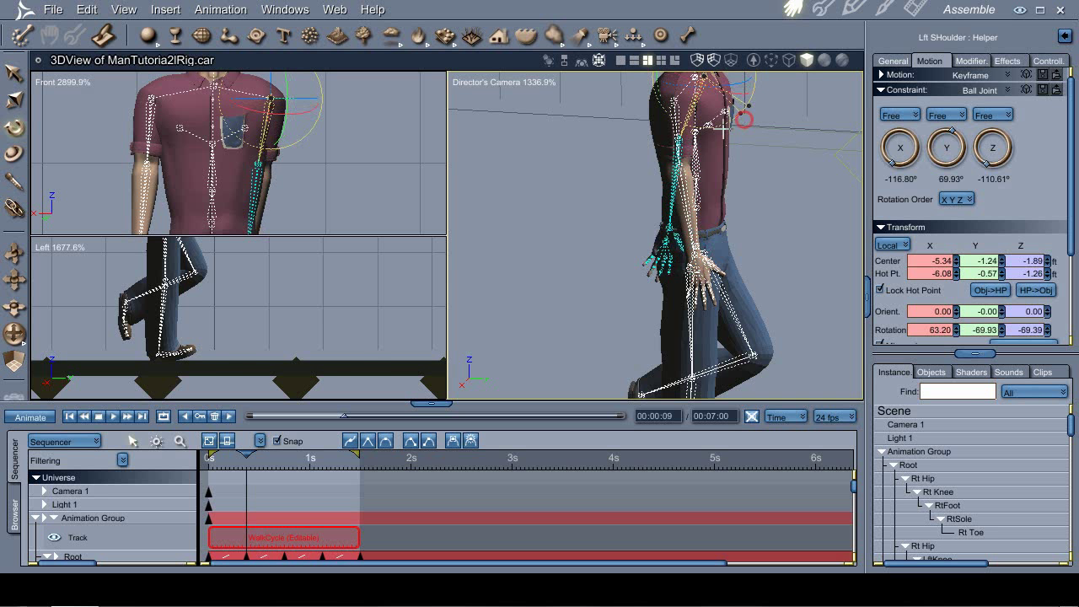
Step: Rotate the left shoulder outward at 00:00:09 to about X -67.12°, Y 69.01°, Z -63.73°, moving the arm away from the hip
left_click(169, 305, "ctrl+alt")
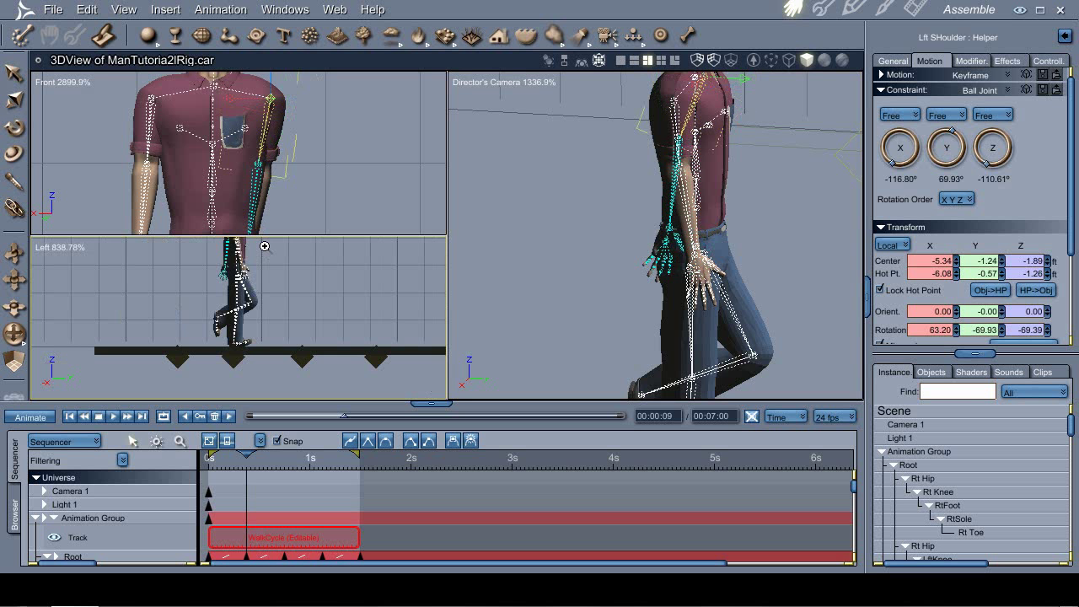
left_click(257, 253, "ctrl")
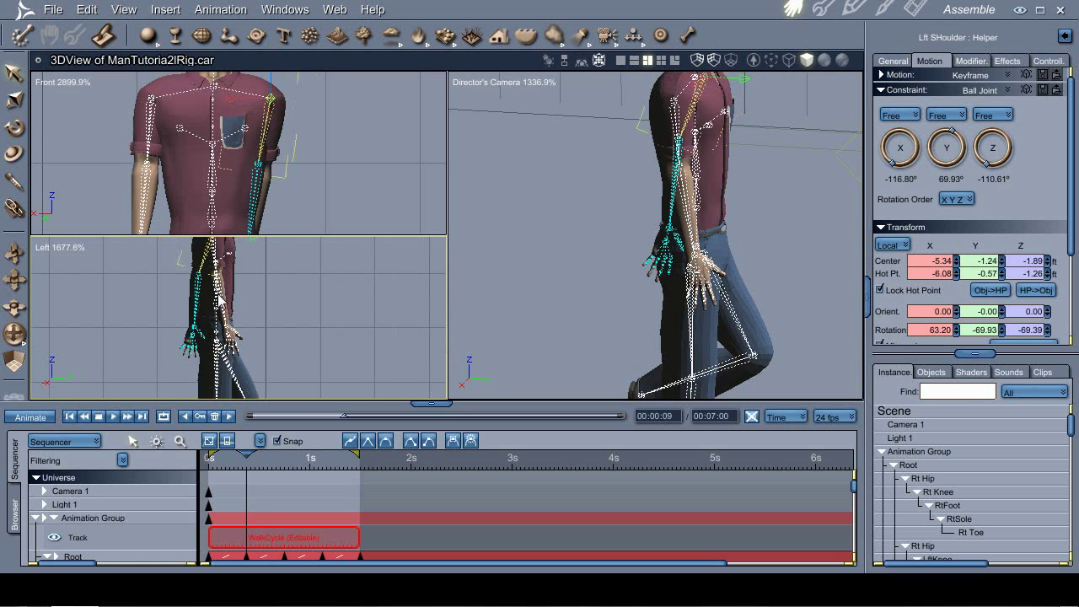
left_click_drag(272, 223, 343, 115)
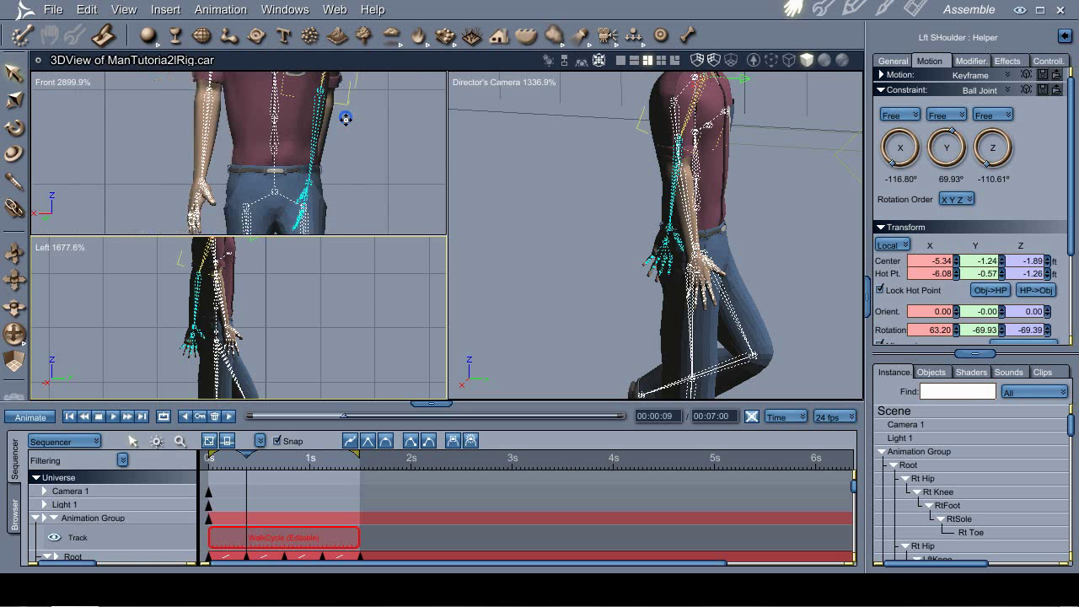
left_click(336, 163, "ctrl+alt")
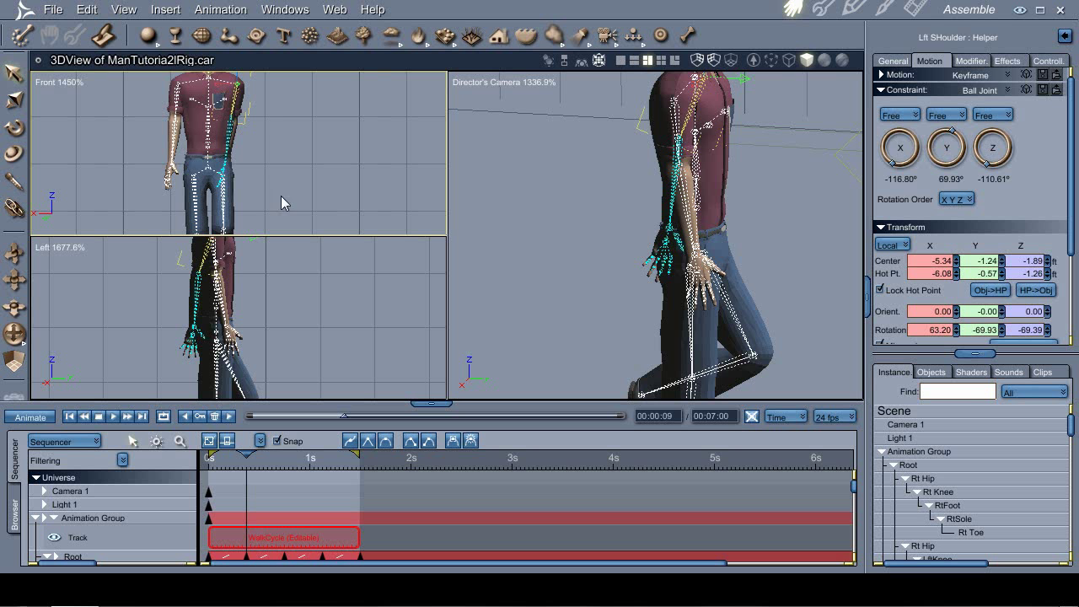
key("r")
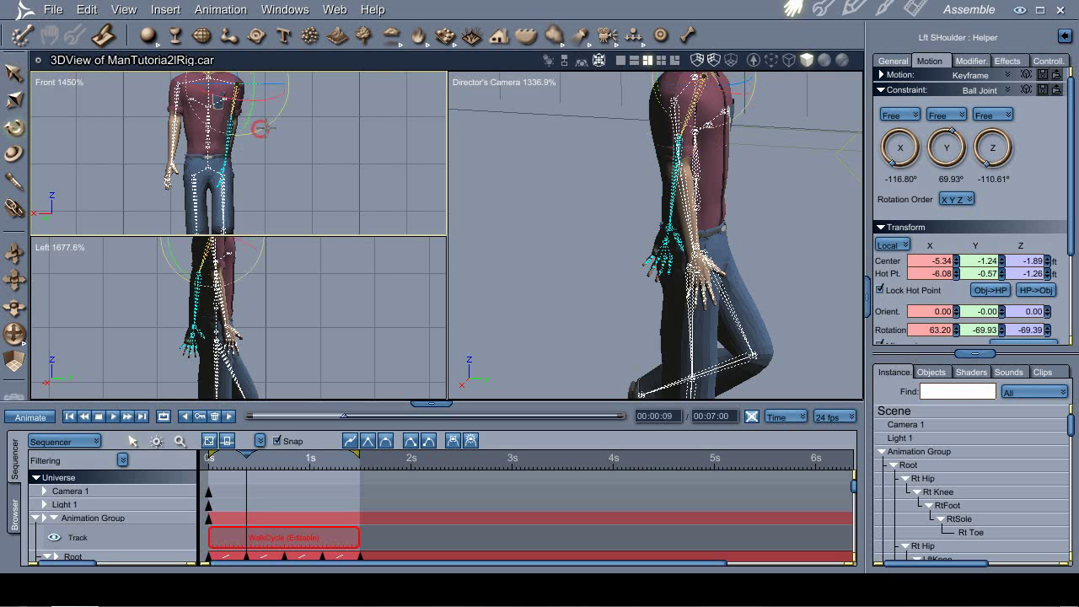
left_click_drag(262, 129, 279, 121)
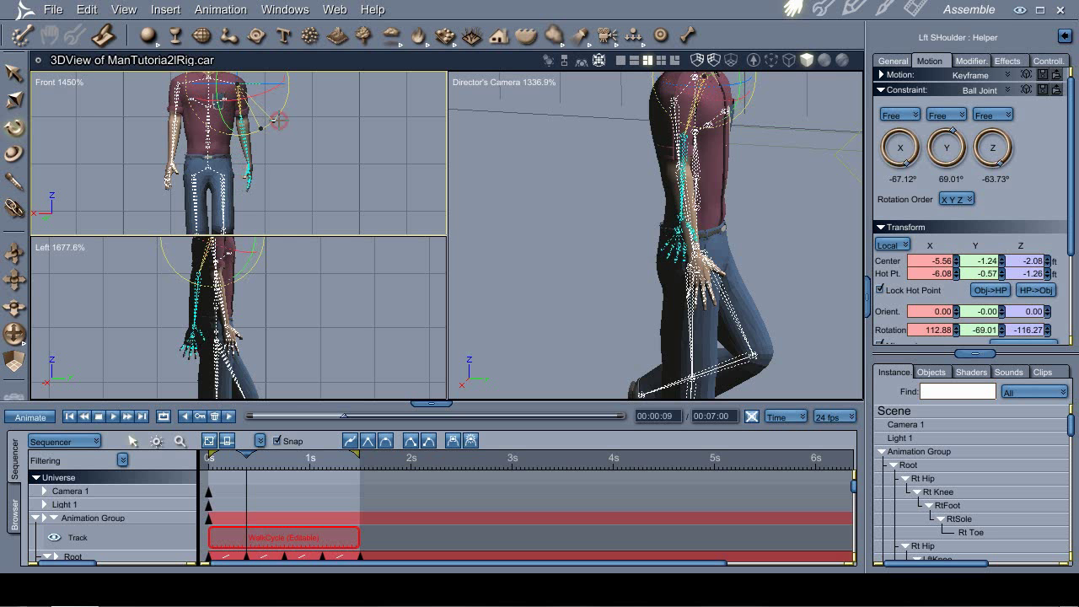
key("t")
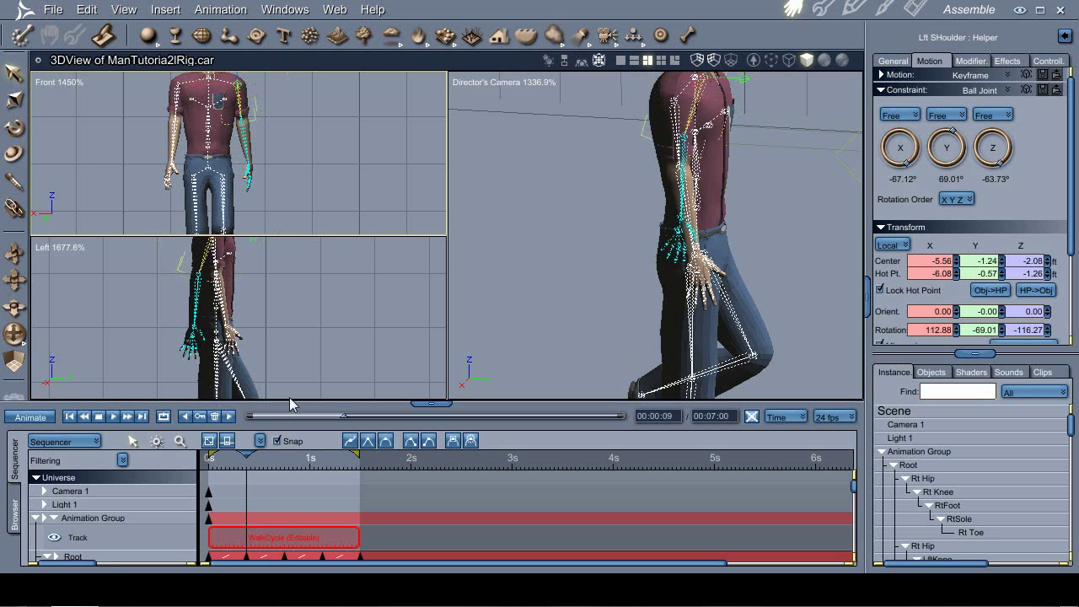
Step: Compare the 00:00:09 arm pose with the 00:00:00 and 00:00:18 contact keyframes, ending on the 00:01:03 passing pose
left_click(189, 417)
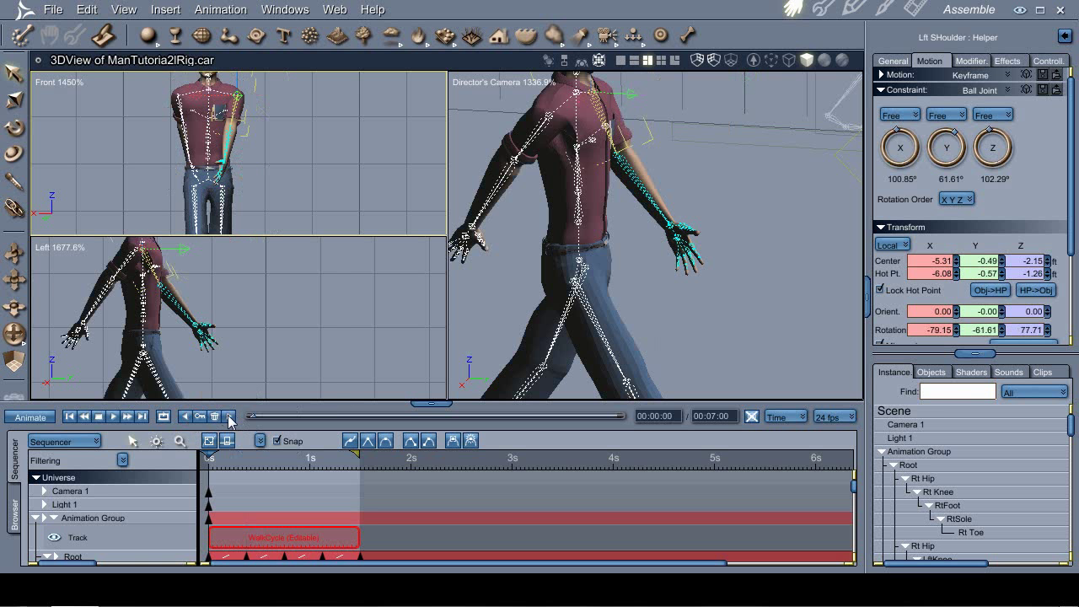
left_click(228, 419)
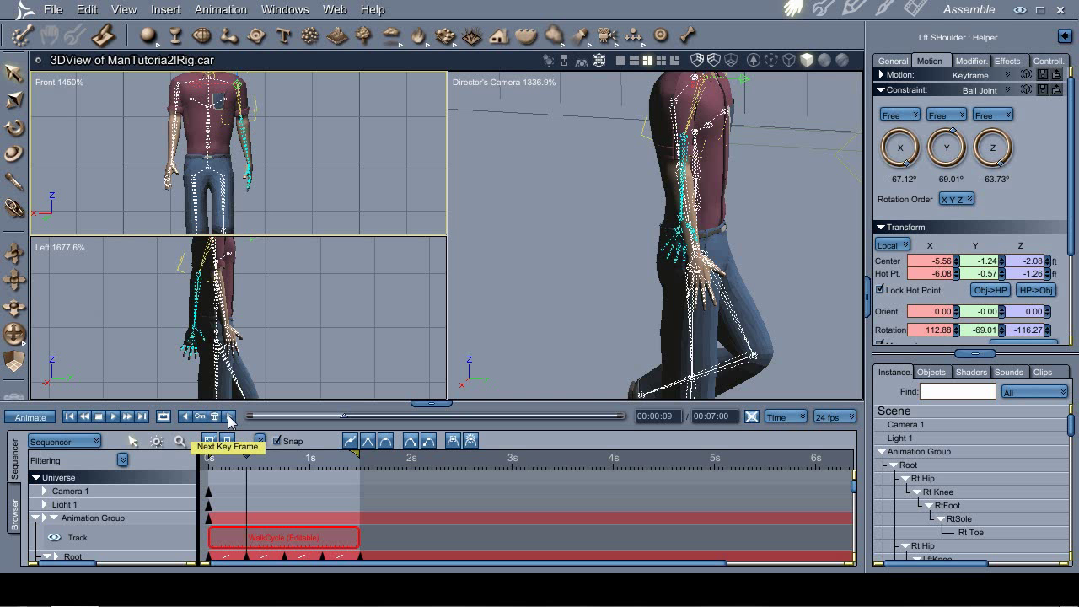
left_click(228, 418)
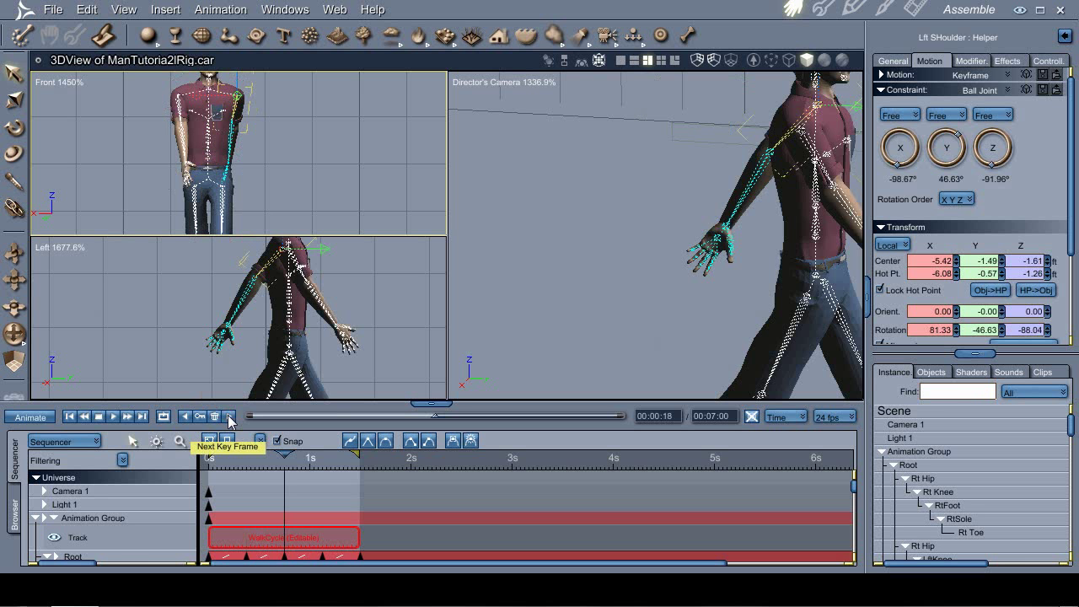
left_click(229, 418)
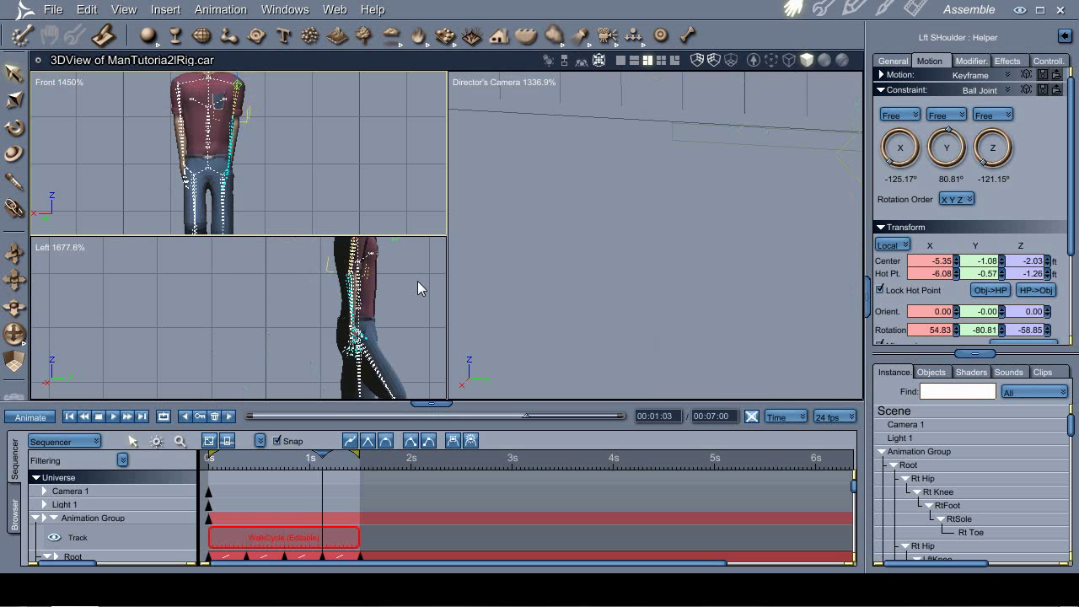
Step: Swing the right arm backward from its shoulder to about 71.64° on Y at 00:01:03, and angle it outward from the body
left_click(678, 211, "ctrl+alt")
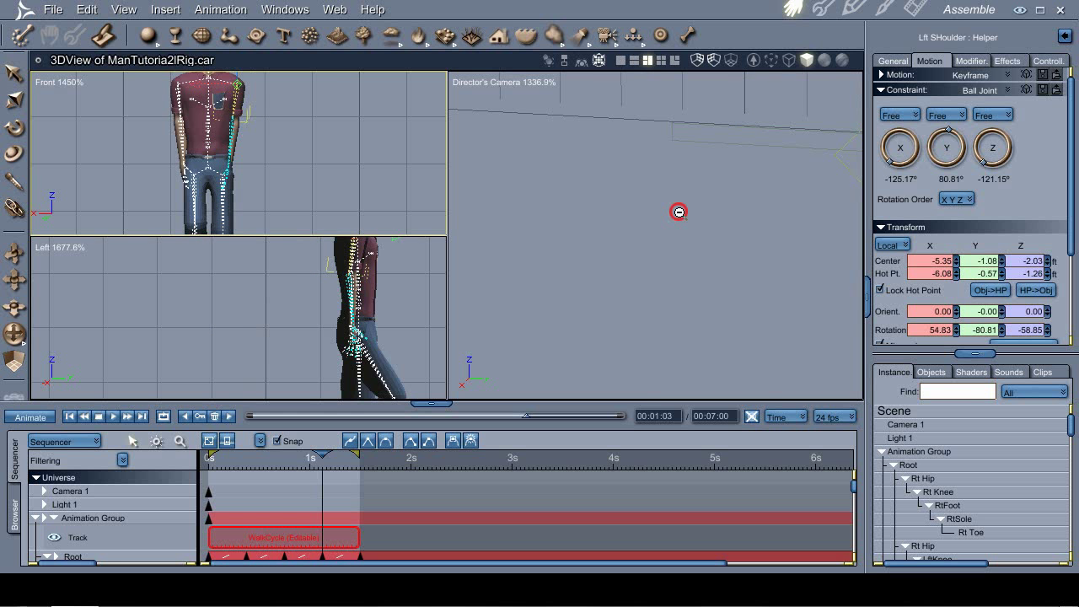
left_click(740, 250)
left_click_drag(730, 253, 699, 242)
right_click_drag(764, 248, 699, 251)
left_click(712, 245, "ctrl")
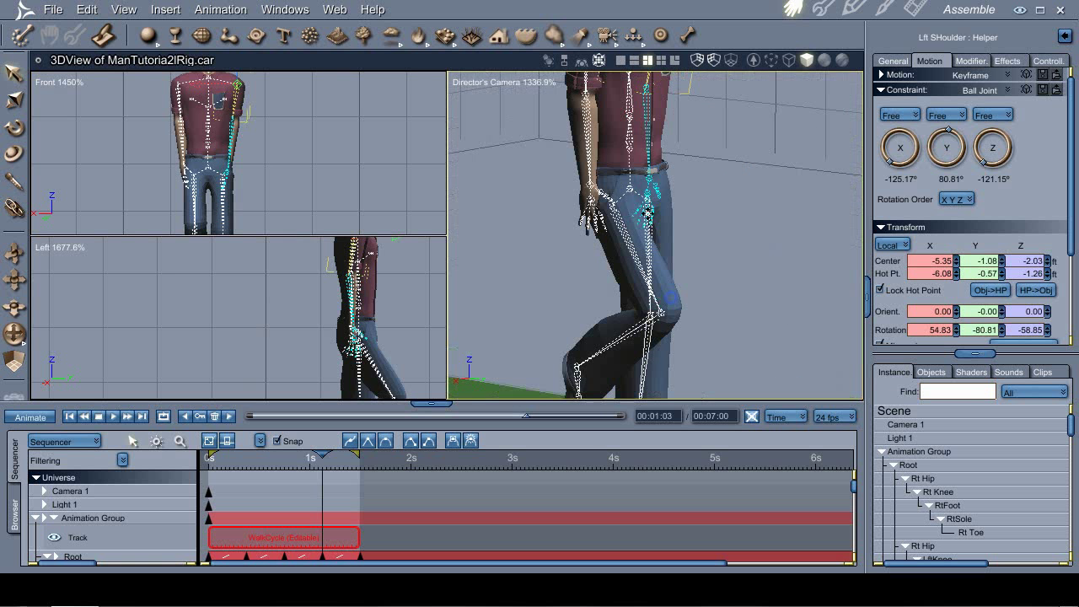
right_click_drag(648, 212, 646, 212)
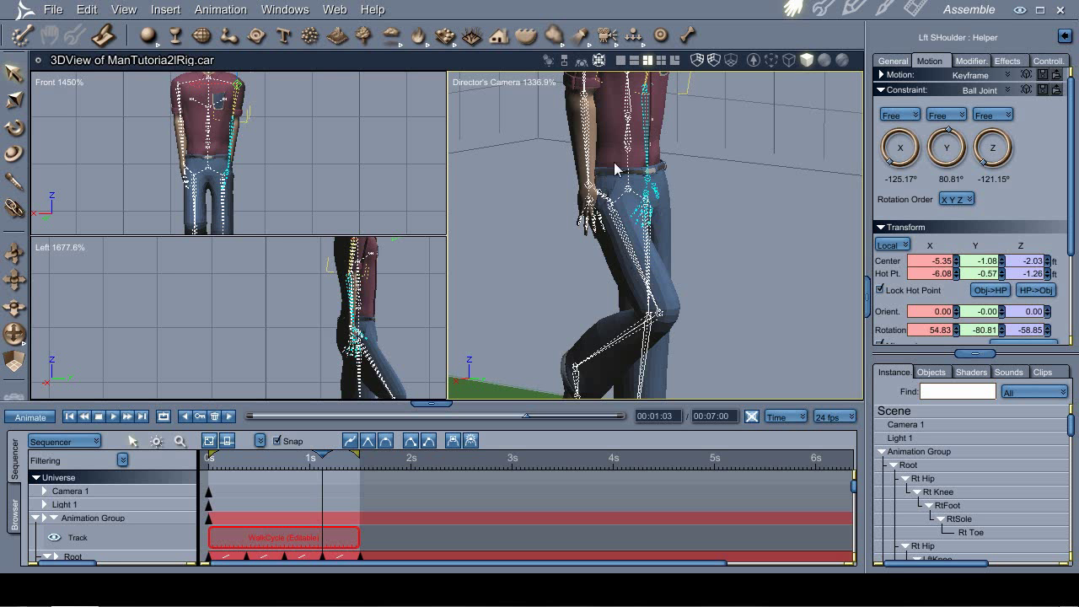
right_click(615, 168)
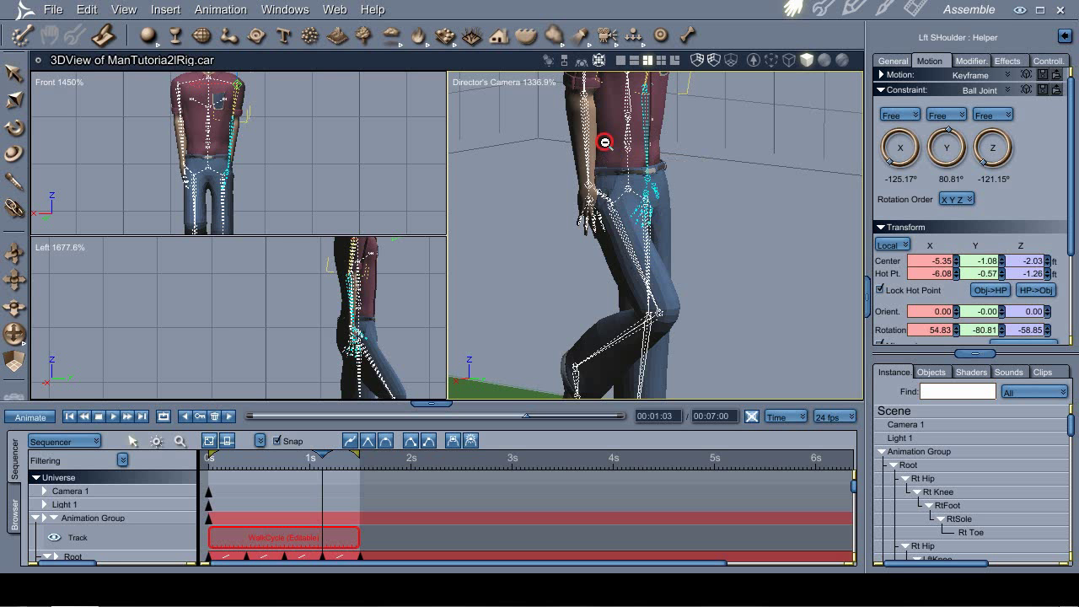
left_click(605, 142, "ctrl+alt")
left_click(630, 196, "ctrl")
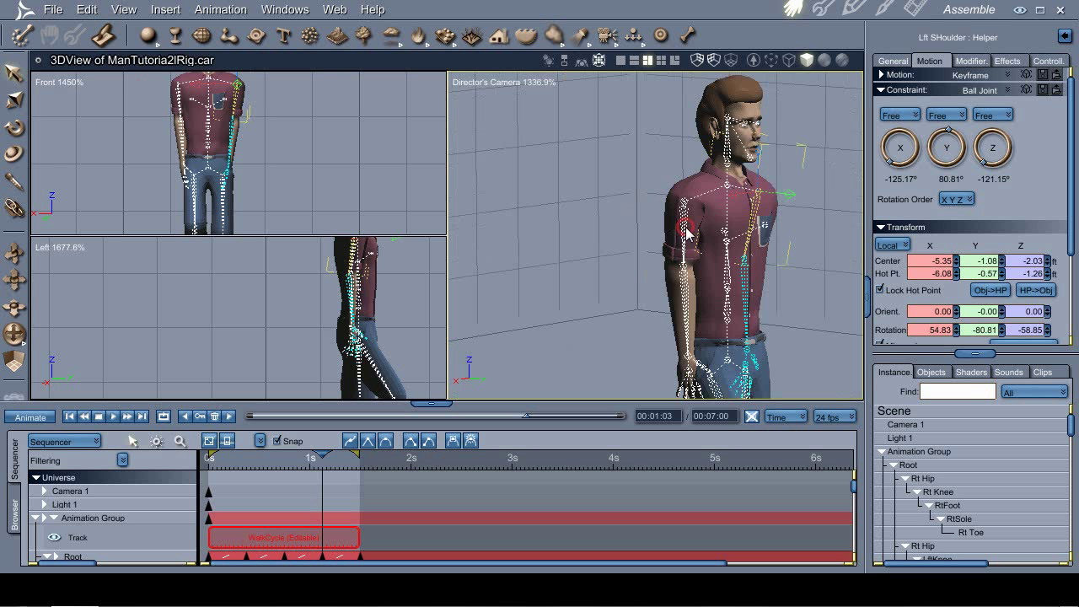
left_click(687, 233)
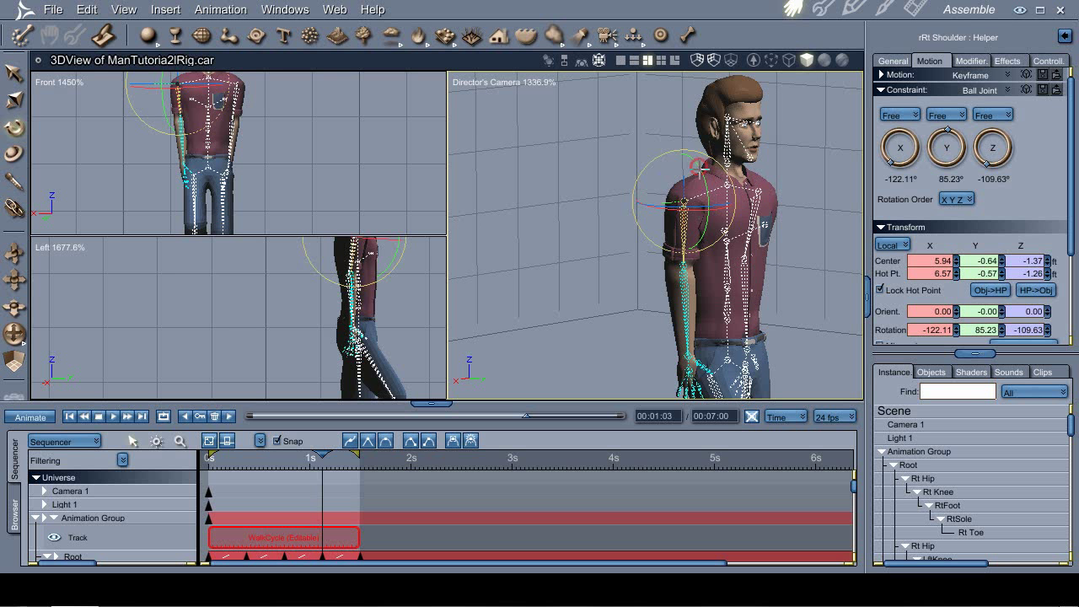
left_click_drag(708, 168, 711, 181)
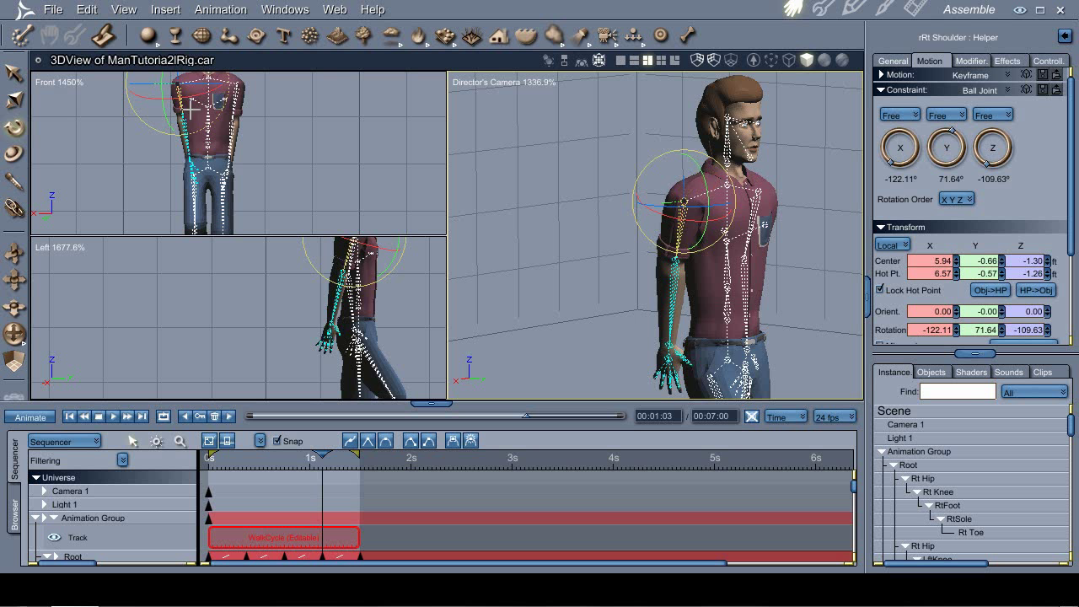
left_click_drag(157, 131, 145, 122)
Step: Rotate the Rt Wrist to about -15.12° on Y at 00:01:03, tilting the right hand outward
left_click(647, 354)
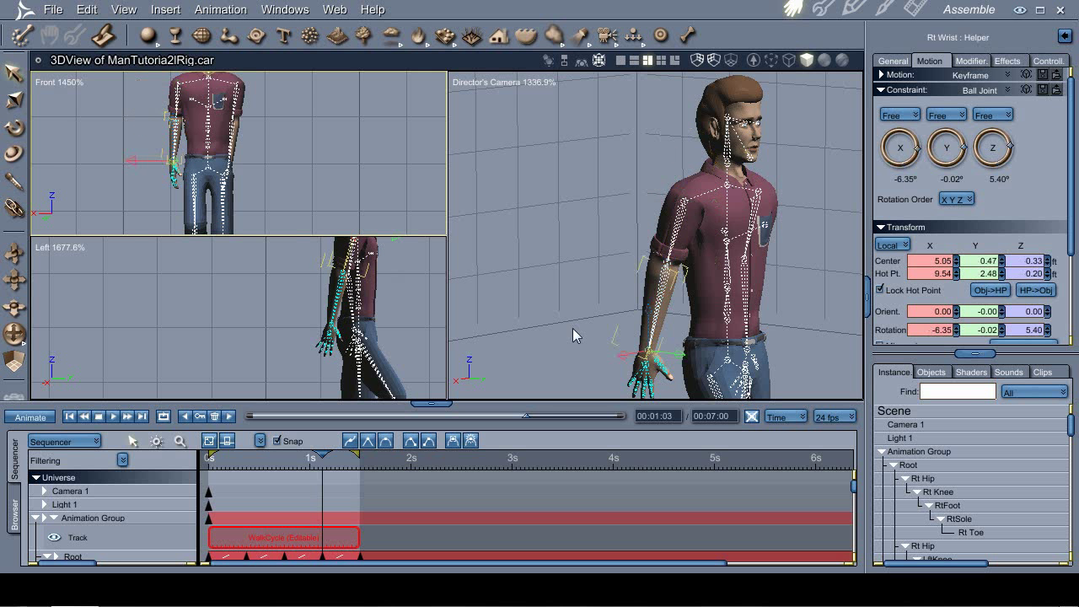
left_click_drag(643, 325, 634, 339)
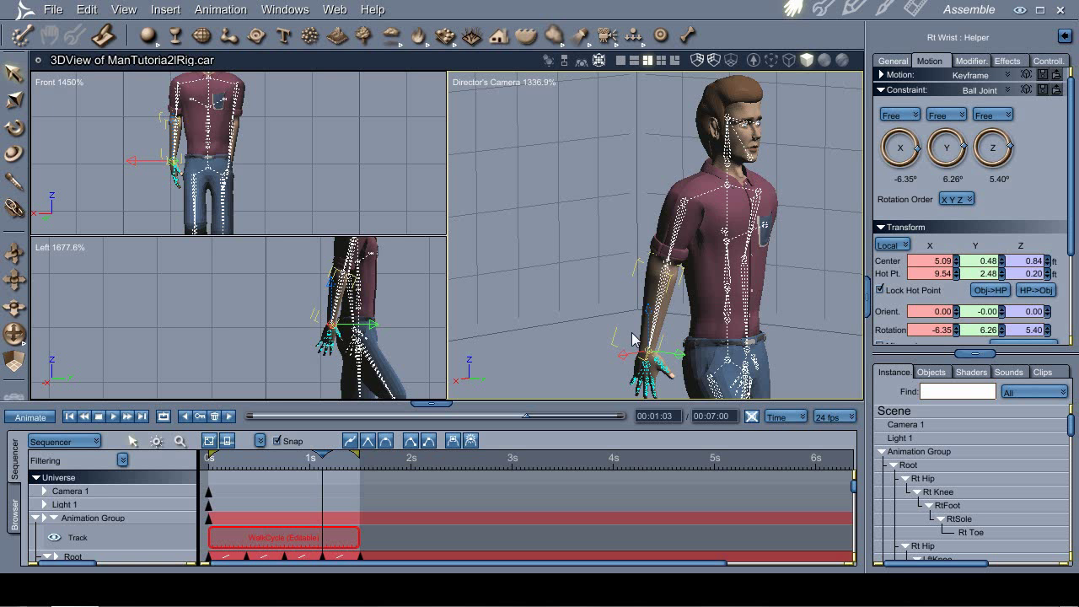
key("r")
left_click_drag(635, 336, 656, 317)
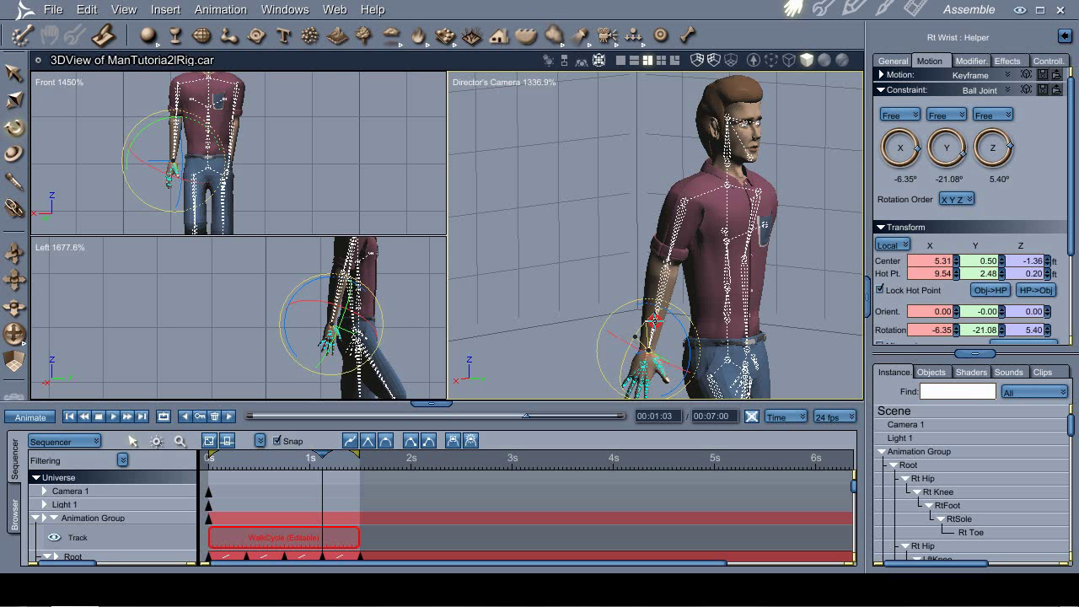
key("m")
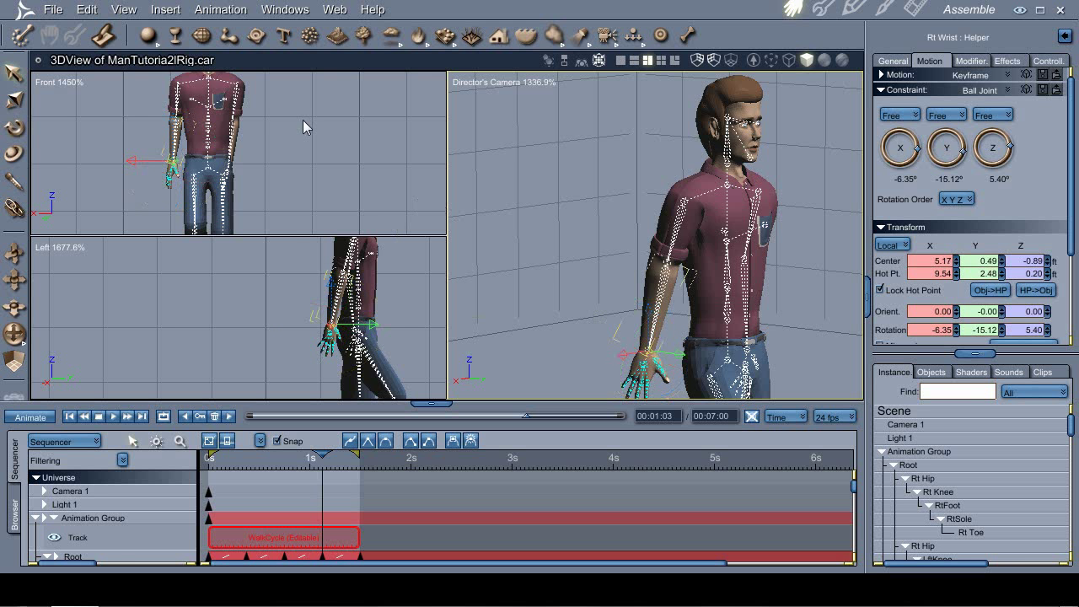
Step: Rotate the left shoulder outward at 00:01:03 to about X -42.39°, Y 77.56°, Z -39.37°, clearing the arm from the hip
left_click(238, 101)
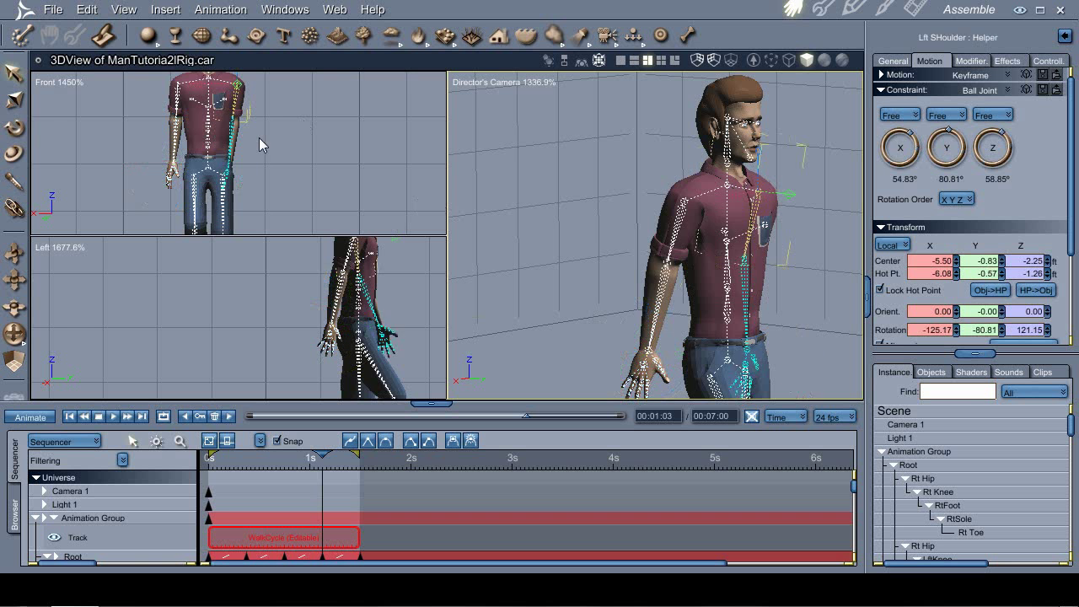
key("r")
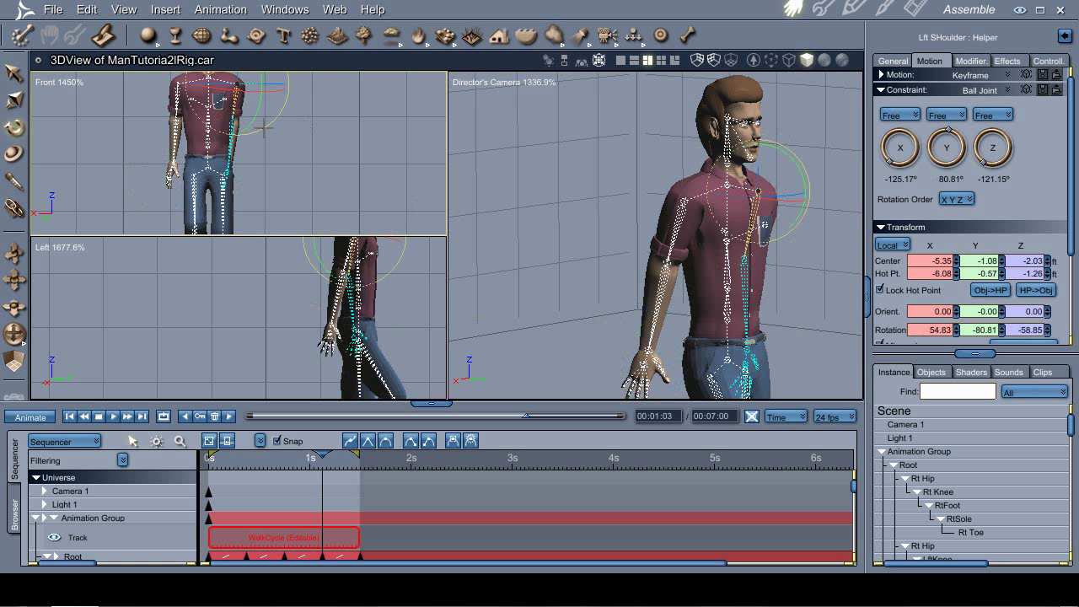
mouse_move(264, 127)
left_mouse_down()
mouse_move(281, 125)
mouse_move(275, 118)
left_mouse_up()
key("m")
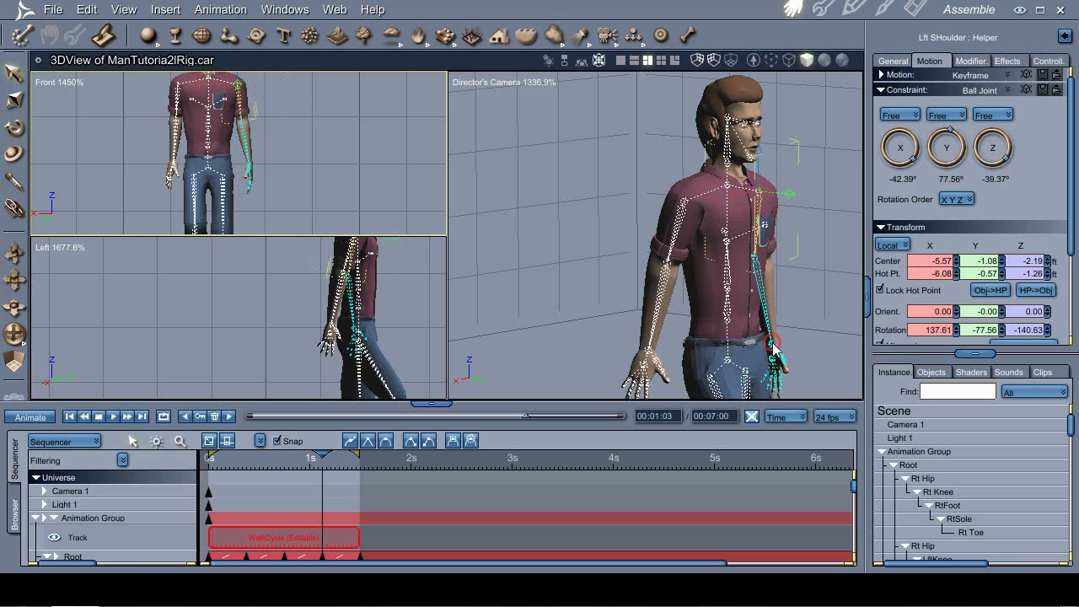
Step: Rotate the Left Wrist to about -9.43° on Y at 00:01:03, tilting the left hand outward, and clear the selection
left_click(773, 346)
key("r")
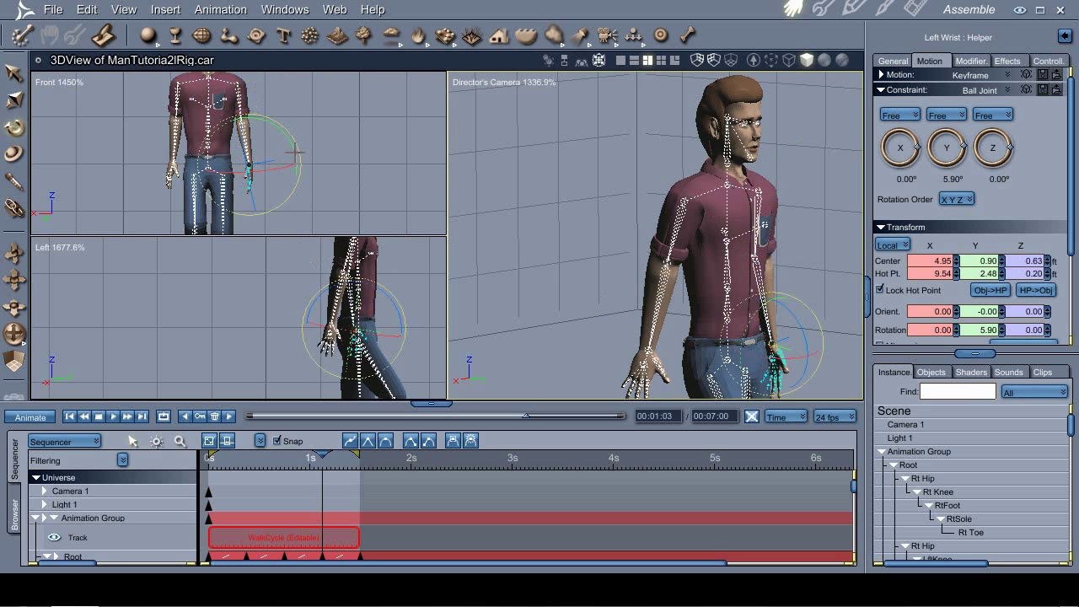
mouse_move(295, 152)
left_mouse_down()
mouse_move(294, 140)
mouse_move(286, 148)
mouse_move(297, 133)
left_mouse_up()
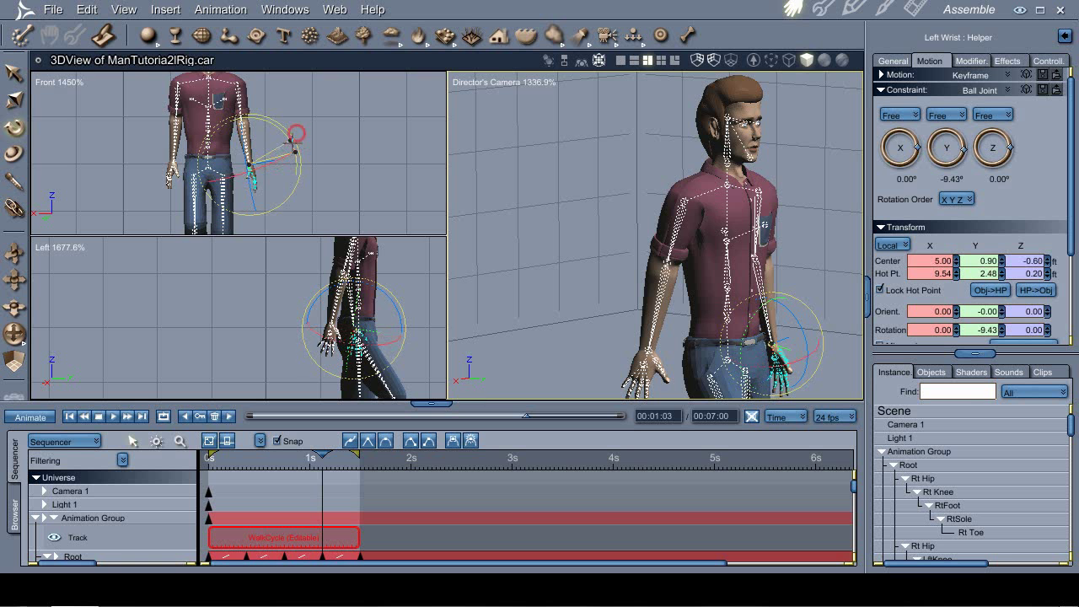
key("m")
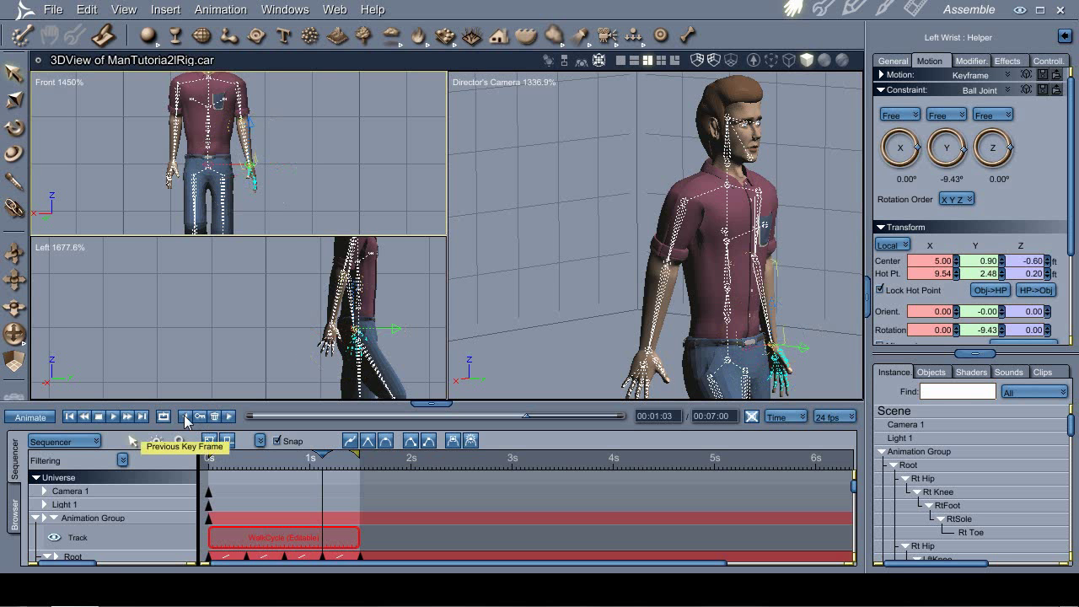
left_click(283, 141)
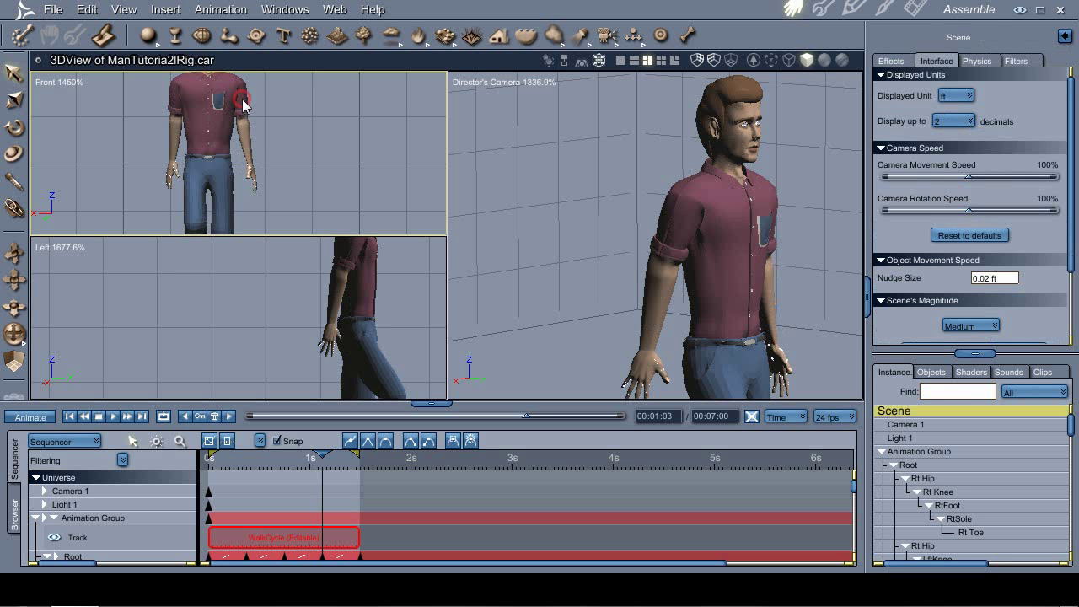
Step: Rotate the left shoulder slightly inward at 00:01:03 to about X -56.07°, Y 80.12°, Z -52.79°, bringing the arm closer to the body
left_click(243, 103)
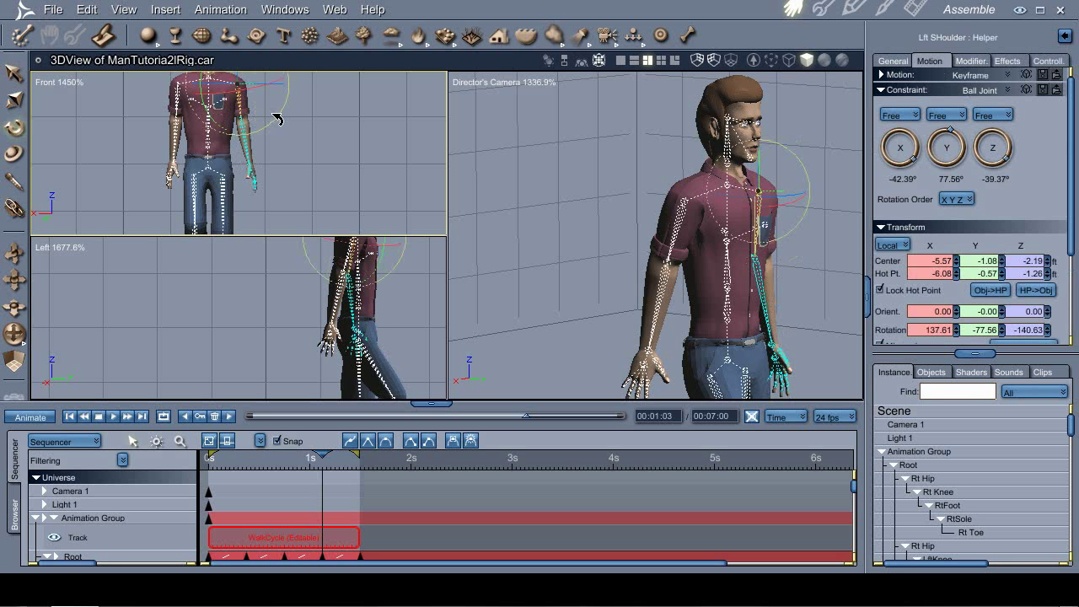
left_click_drag(276, 118, 275, 126)
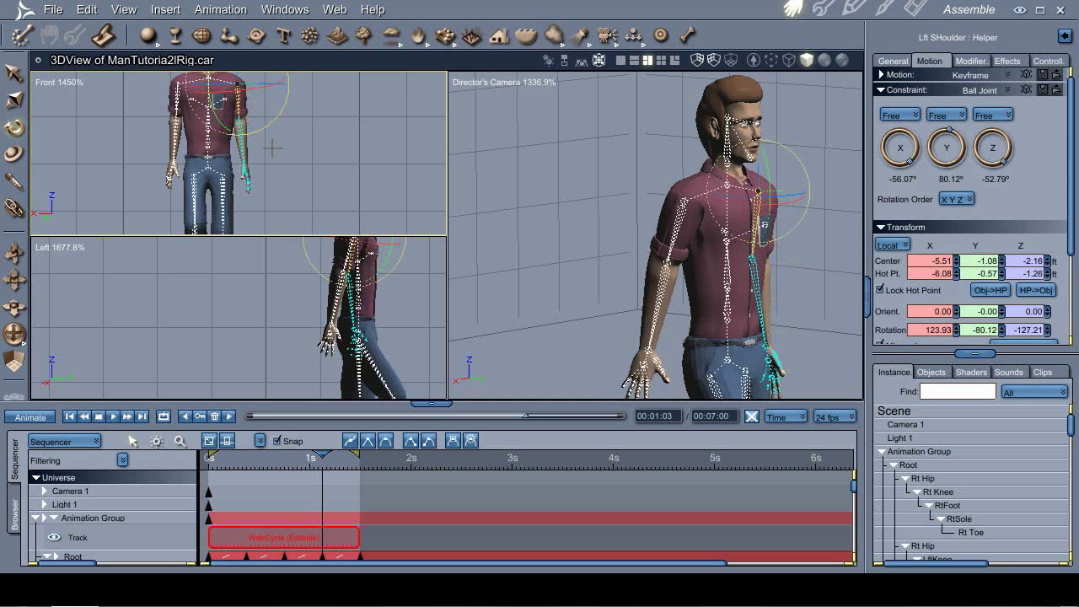
Step: Go back to the 00:00:09 keyframe and rotate the Rt Wrist to about -26.27° on Y, tilting the right hand outward
left_click(188, 416)
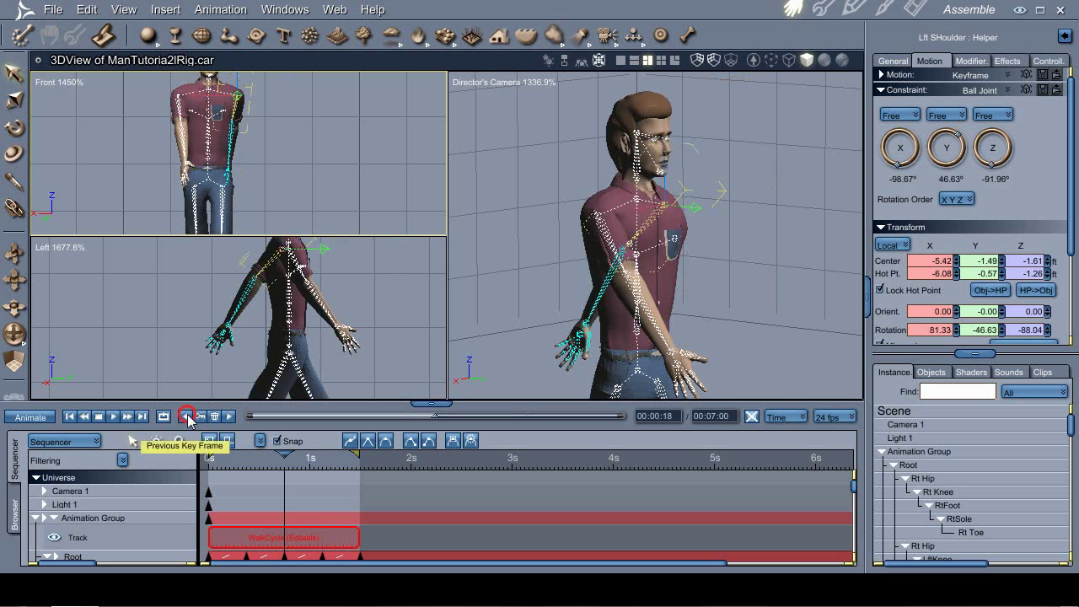
left_click(189, 417)
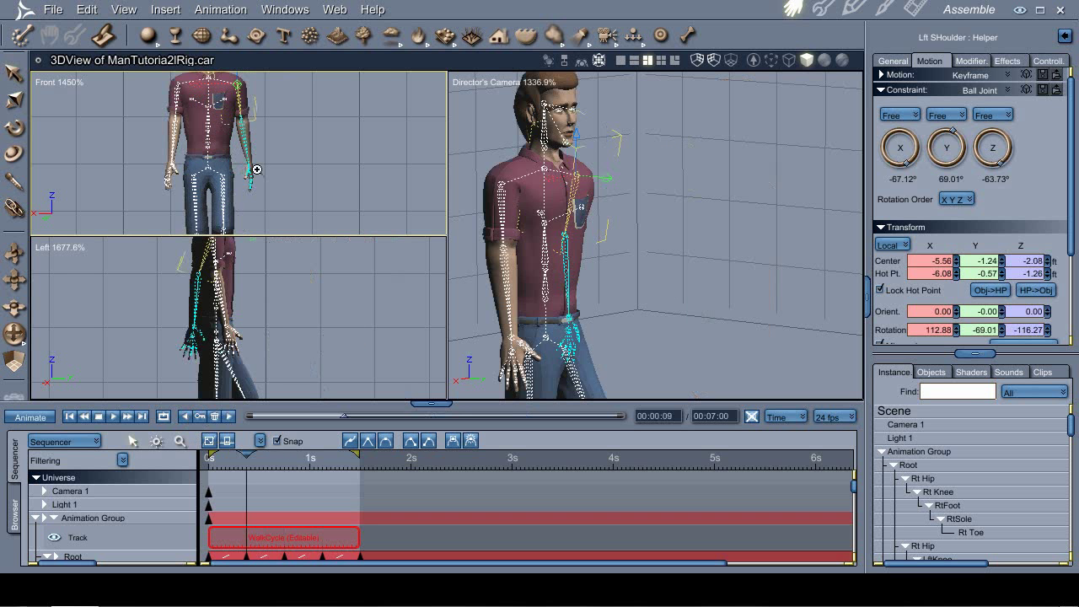
left_click_drag(272, 135, 123, 209)
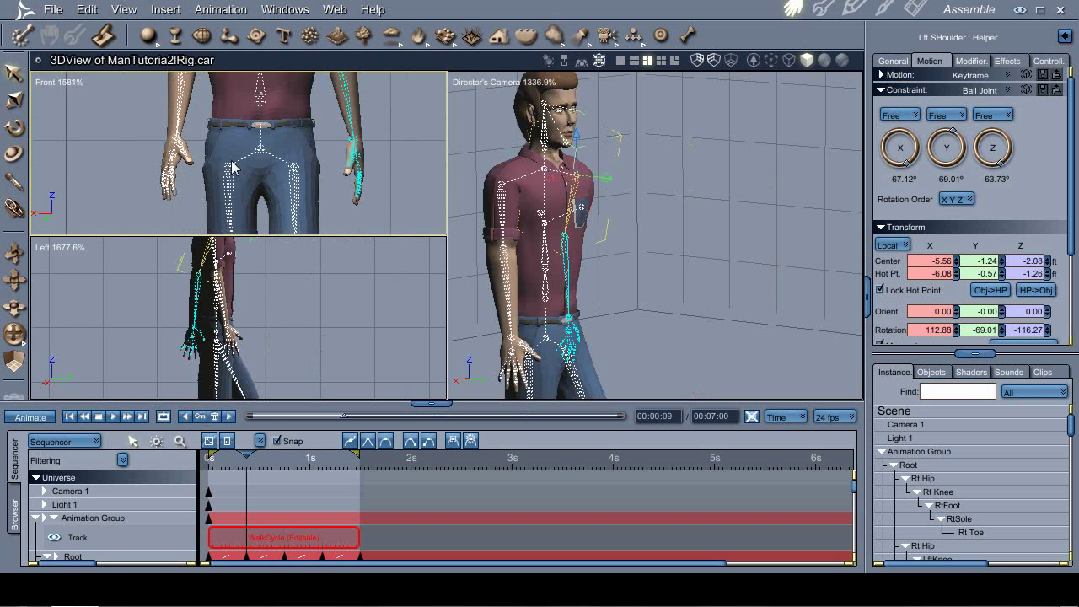
left_click(513, 341)
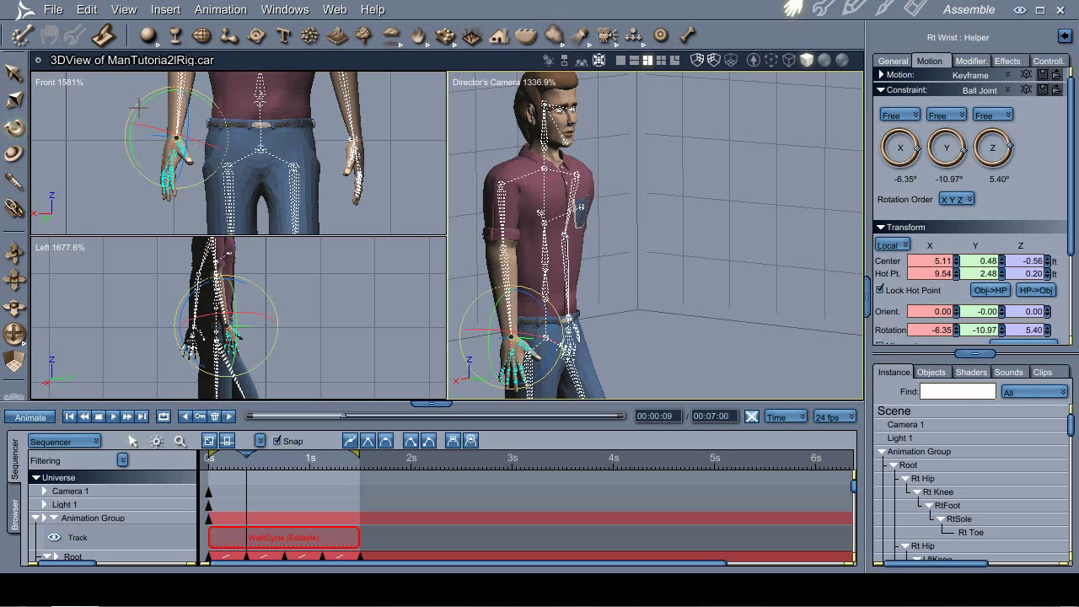
left_click_drag(140, 109, 167, 103)
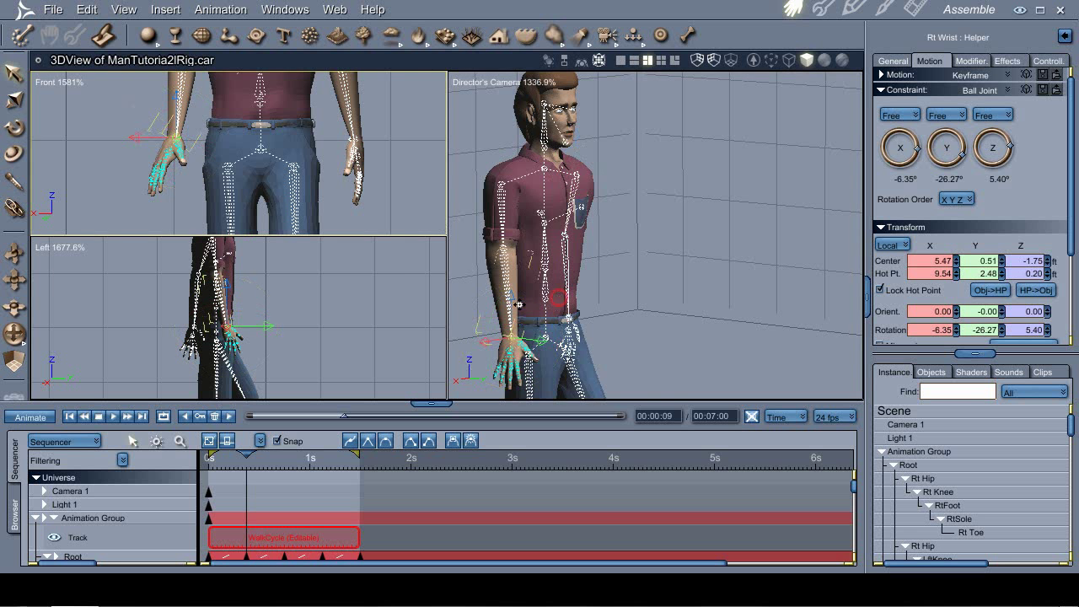
Step: Rotate the Left Wrist to about -7.07° on Y at 00:00:09, tilting the left hand outward
middle_click_drag(557, 297, 402, 281)
left_click(628, 335)
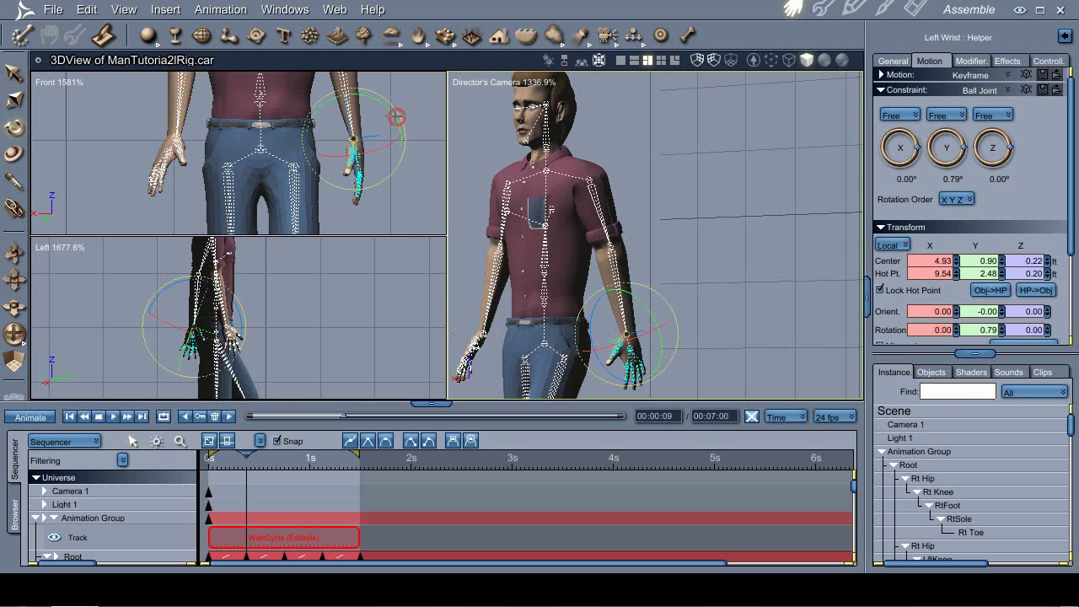
mouse_move(395, 115)
left_mouse_down()
mouse_move(388, 106)
mouse_move(388, 126)
left_mouse_up()
Step: Play the walk cycle from 00:00:00 with the whole figure and ground strip in the Director's Camera view
left_click(565, 278, "ctrl+alt")
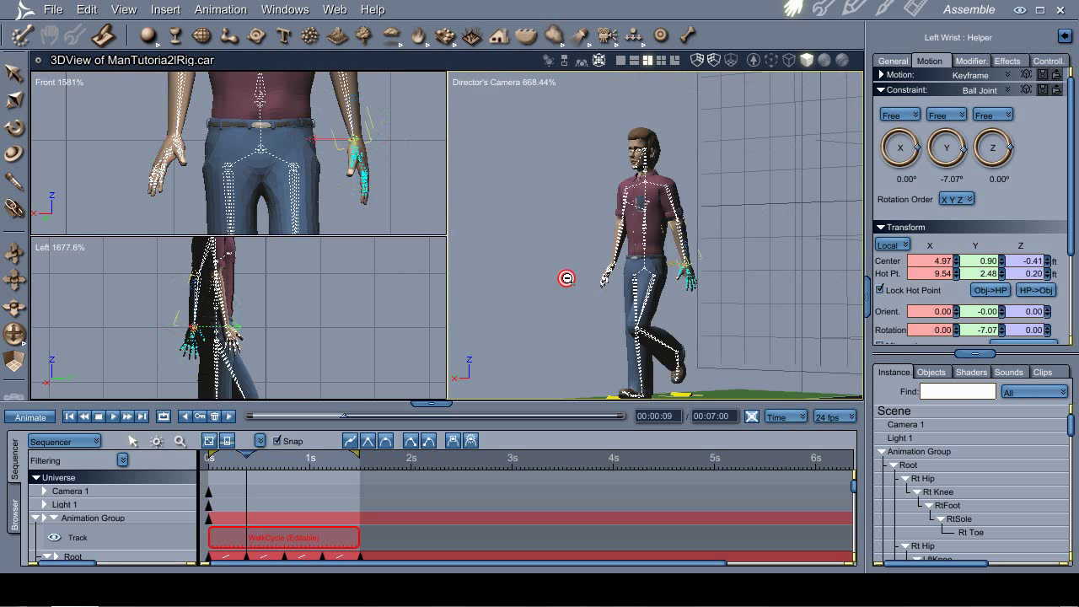
left_click(566, 278, "ctrl+alt")
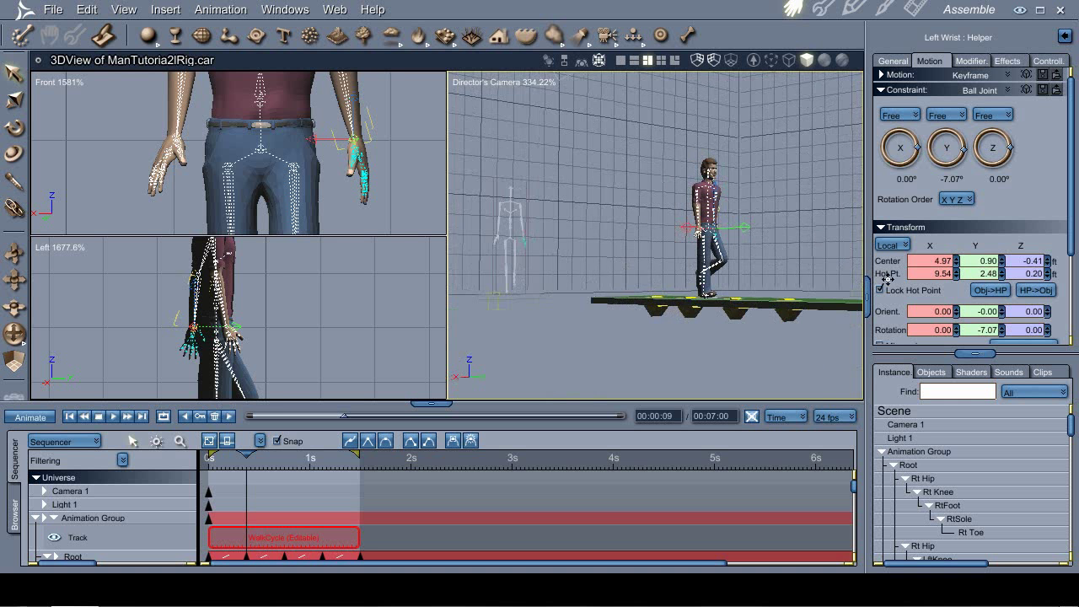
left_click_drag(787, 260, 679, 284)
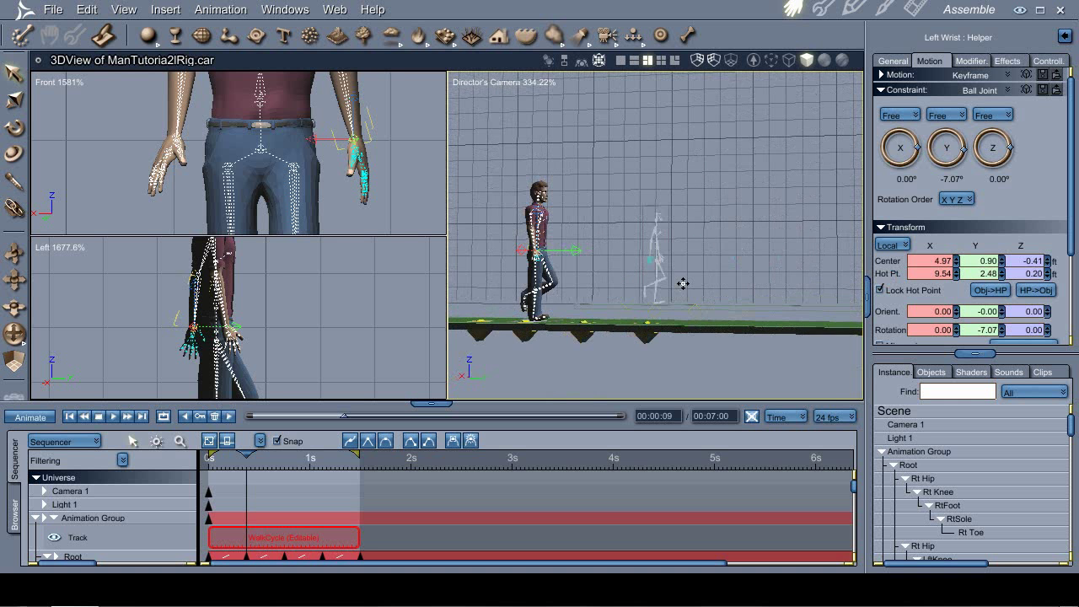
left_click(185, 417)
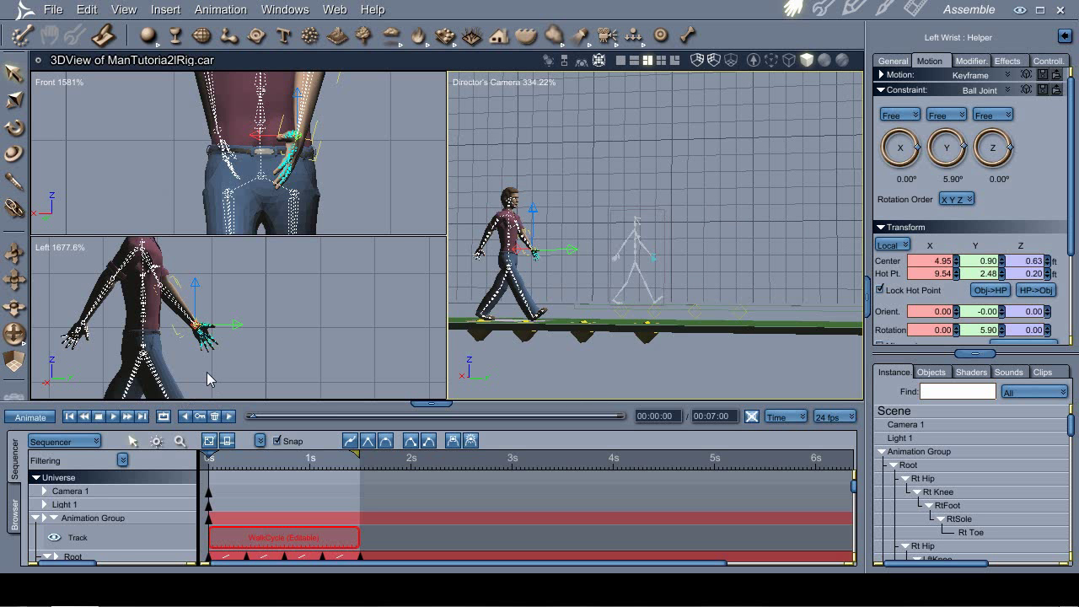
left_click_drag(590, 273, 549, 277)
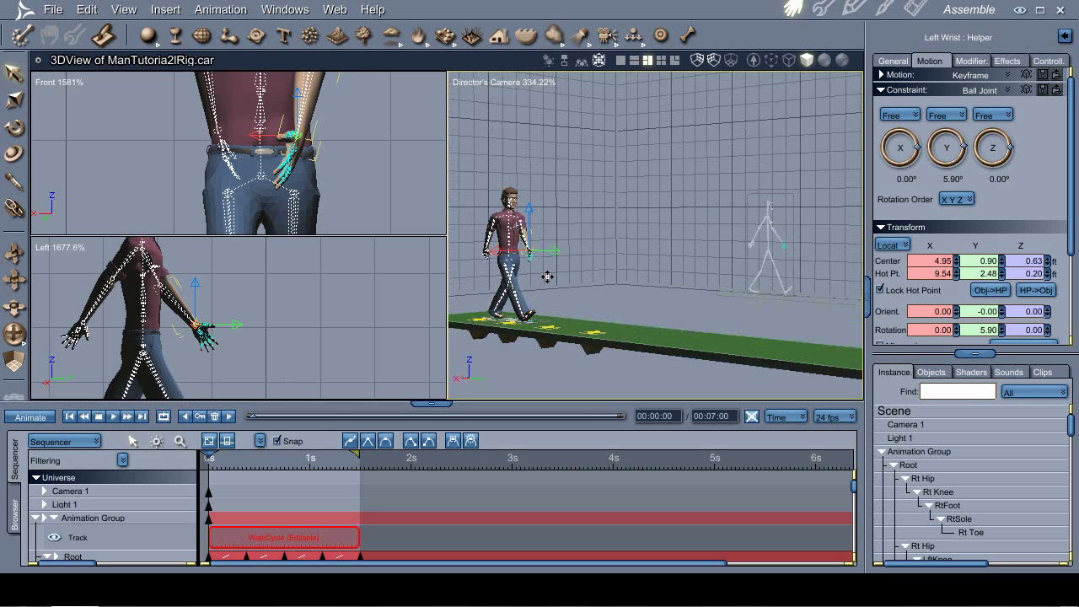
left_click(114, 417)
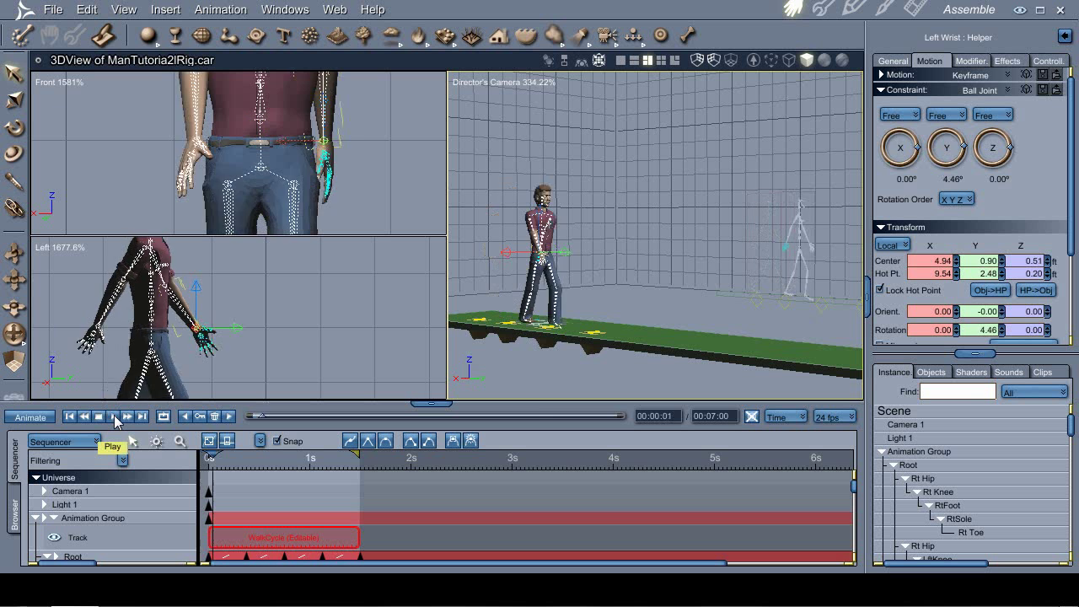